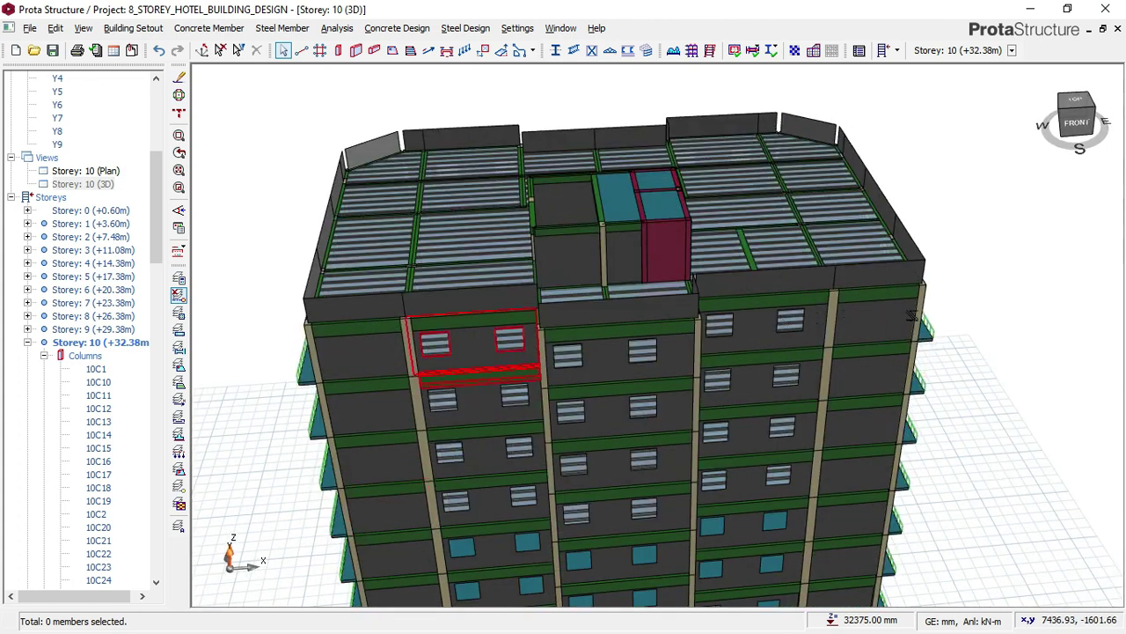
- Centre the 3D model on its roof and switch on the storey grid axis display
mouse_move(922, 277)
middle_down()
mouse_move(923, 255)
mouse_move(995, 310)
middle_up()
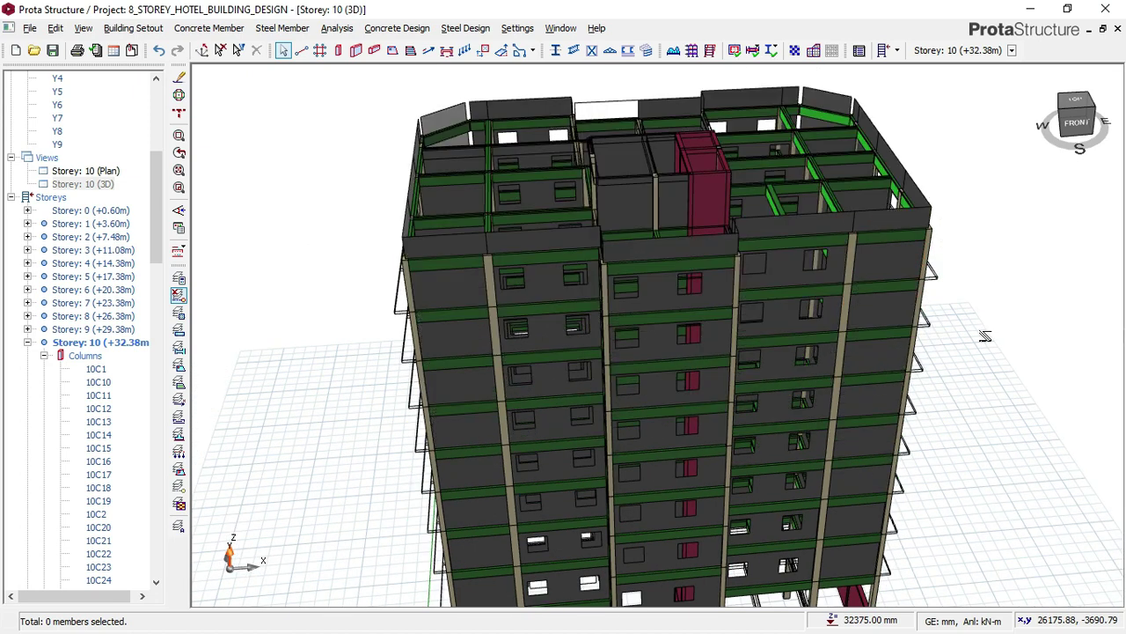
middle_drag(976, 334, 935, 322)
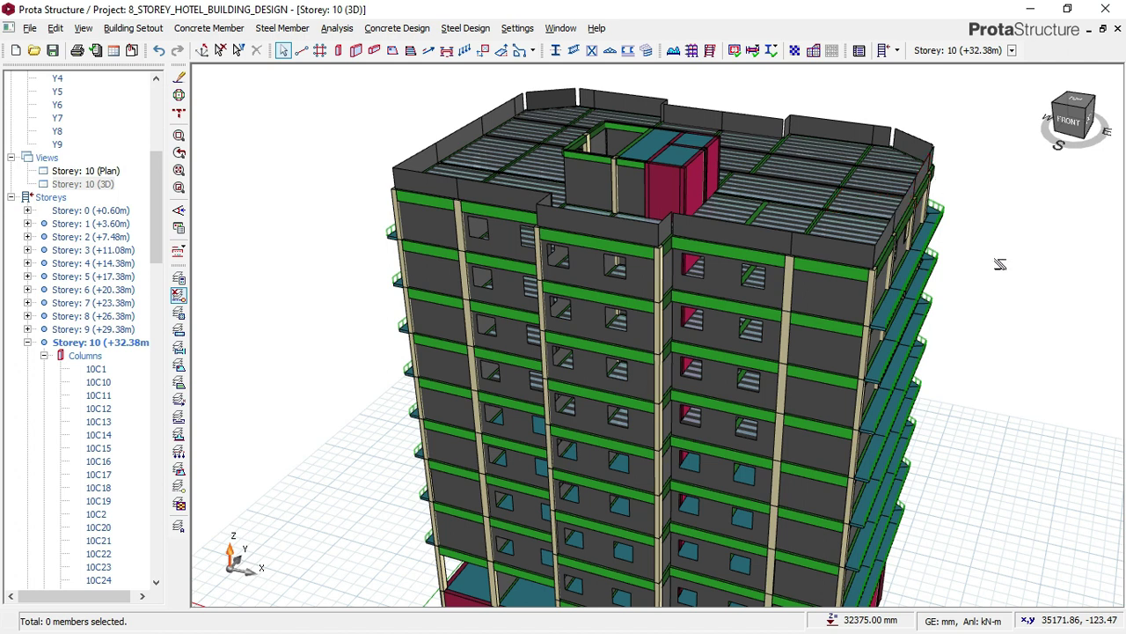
middle_drag(915, 276, 894, 255)
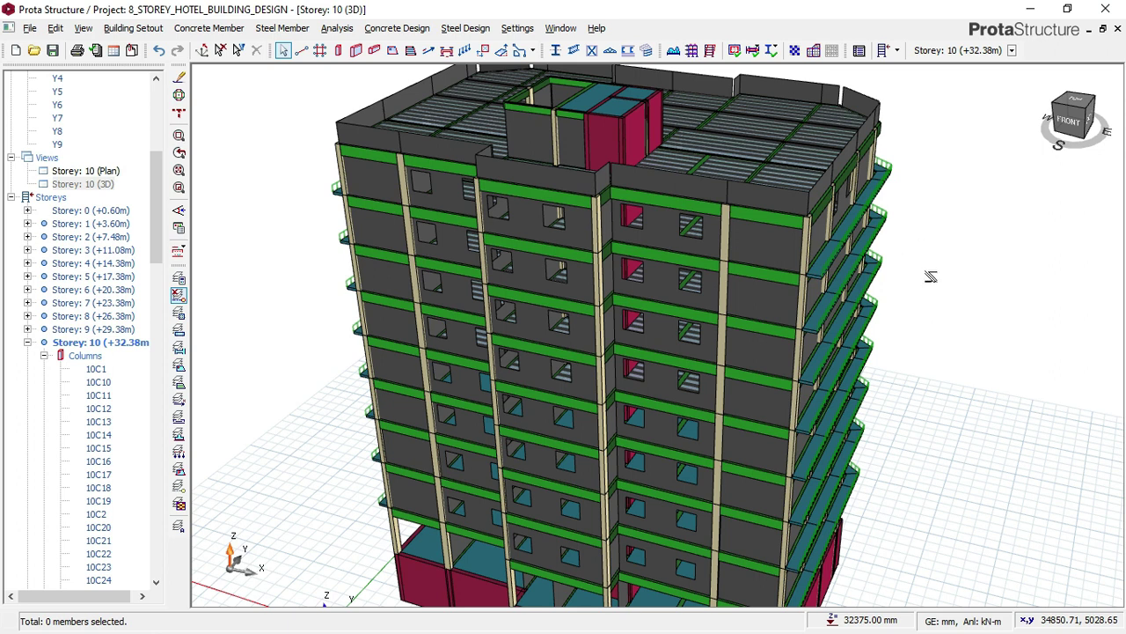
drag(885, 307, 861, 299)
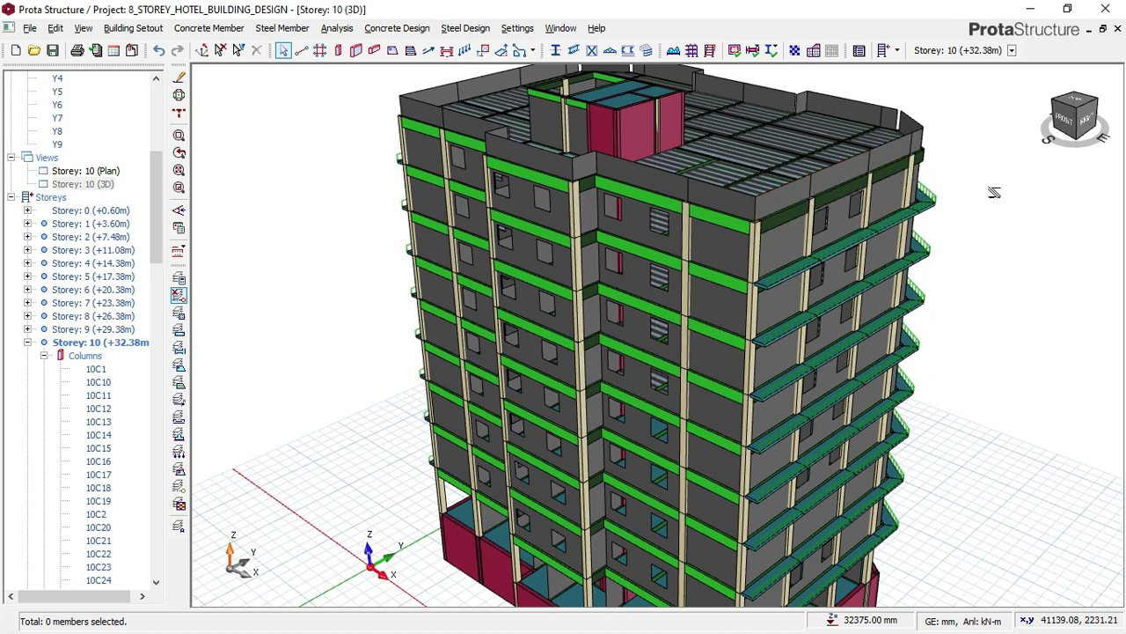
click(573, 51)
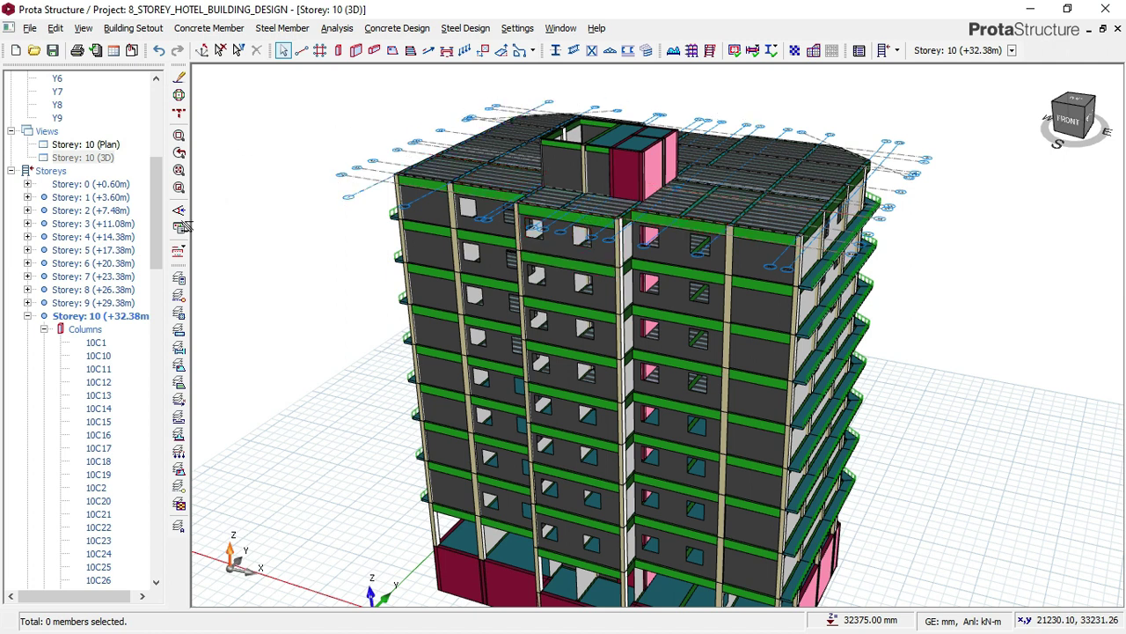
- Open the Storey 10 plan and zoom out to show the whole floor
double_click(93, 146)
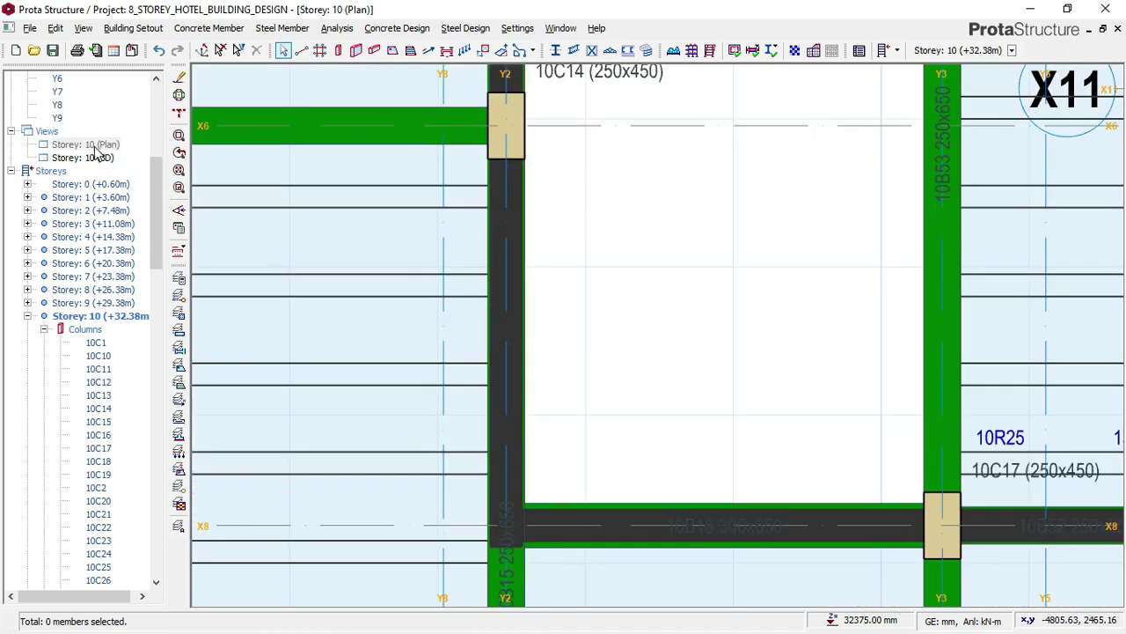
click(178, 152)
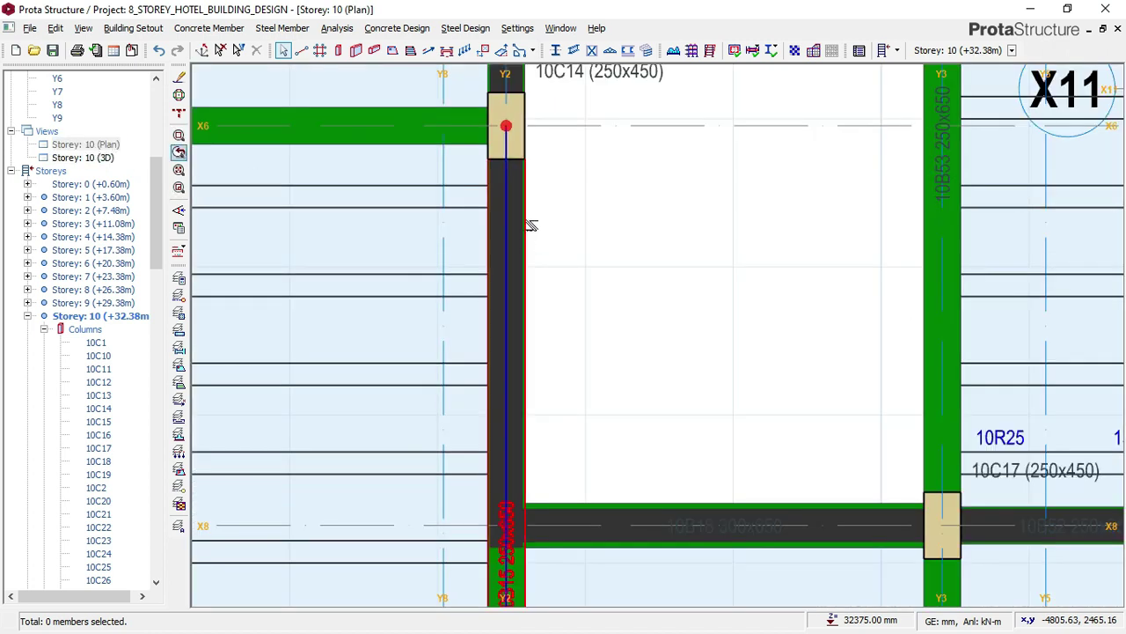
scroll(530, 226, down, 3)
scroll(609, 203, down, 3)
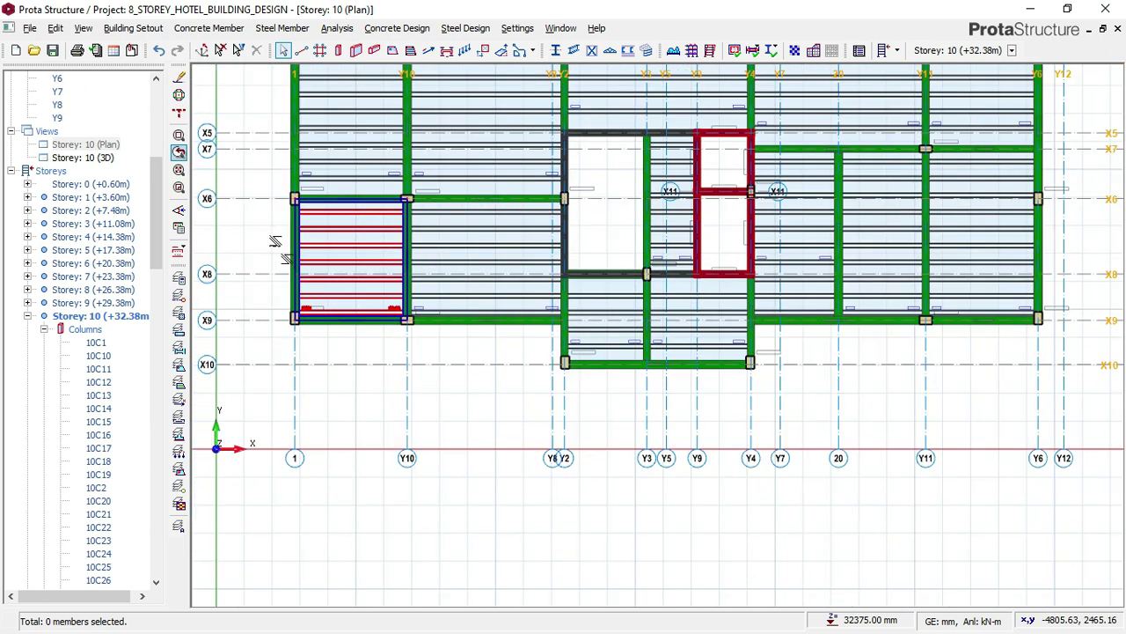
scroll(267, 262, down, 1)
scroll(299, 248, down, 2)
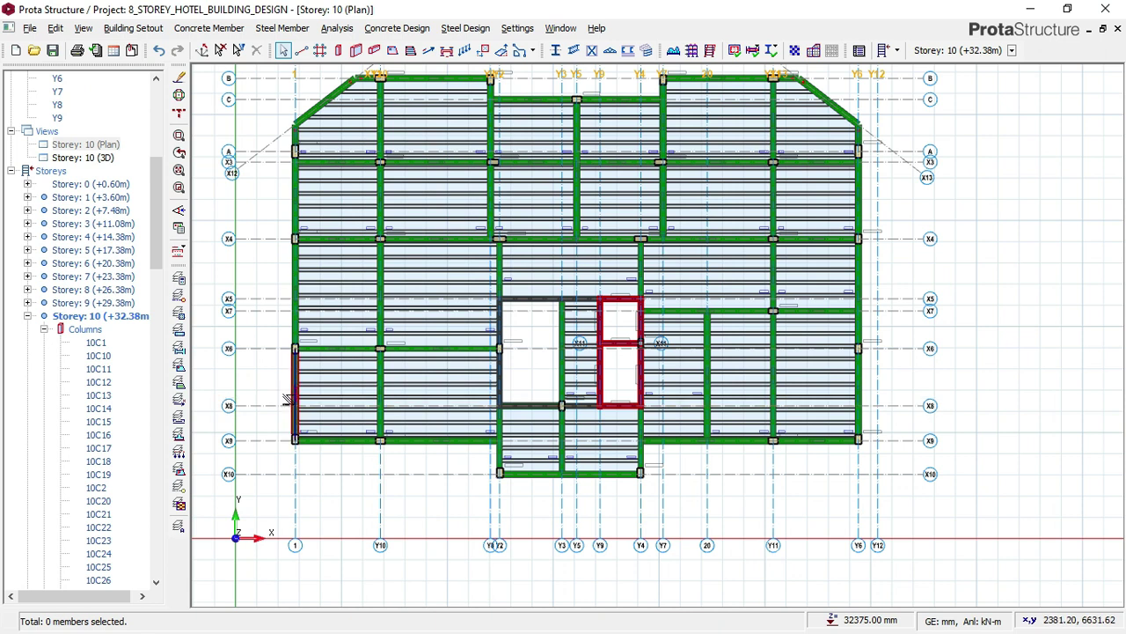
- Select roof beam 10B24 along grid X9 (5625 mm, 300×650, C20/25)
mouse_move(289, 394)
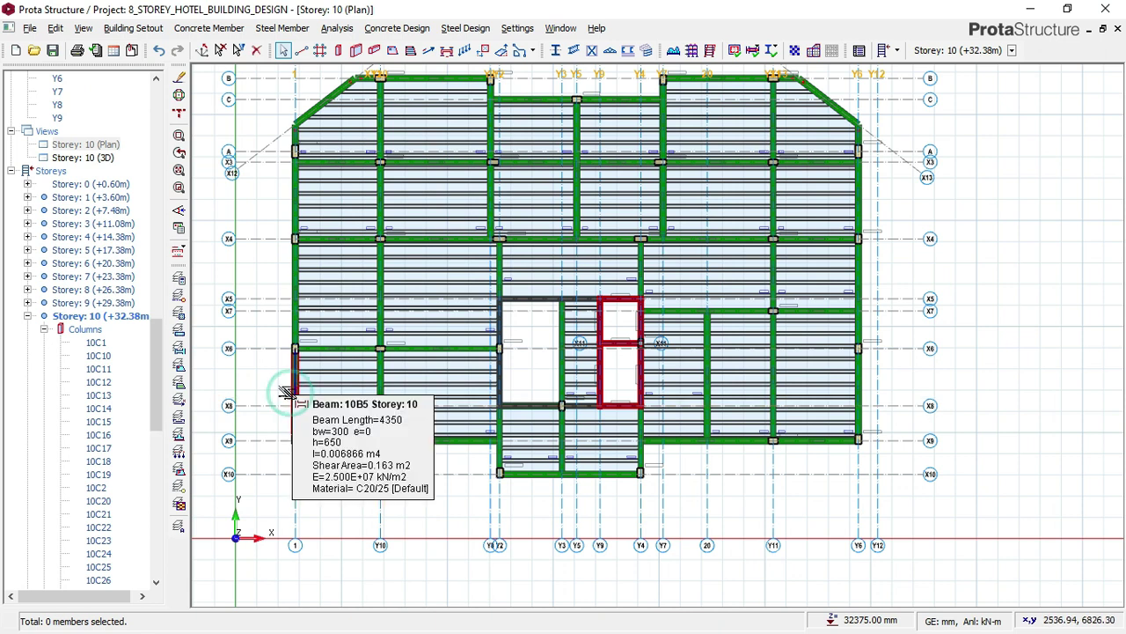
click(291, 287)
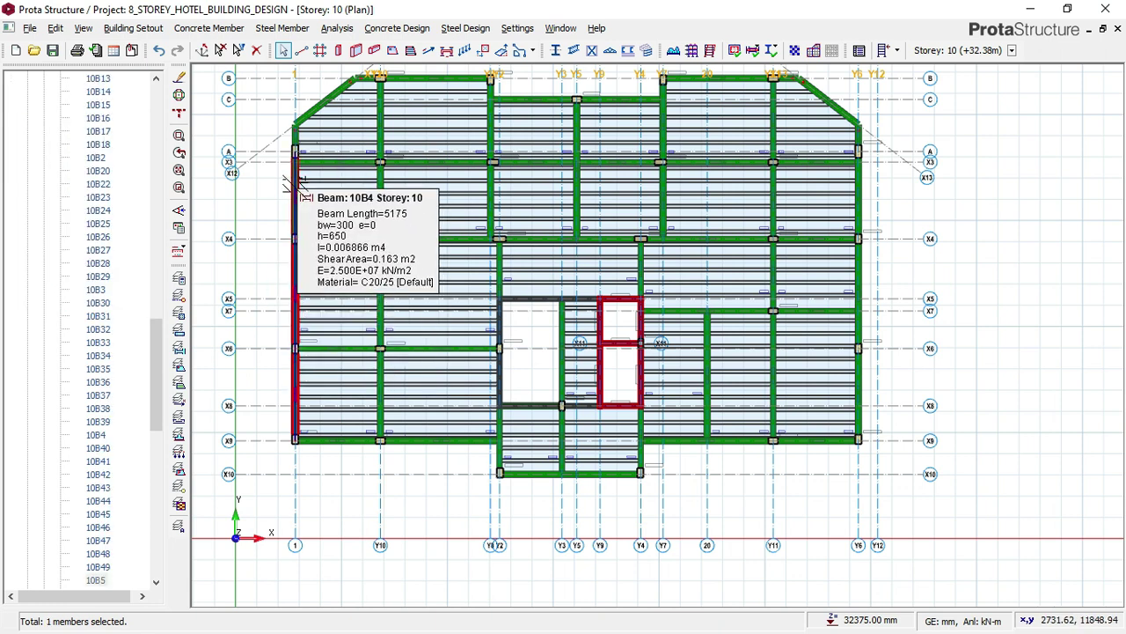
click(453, 442)
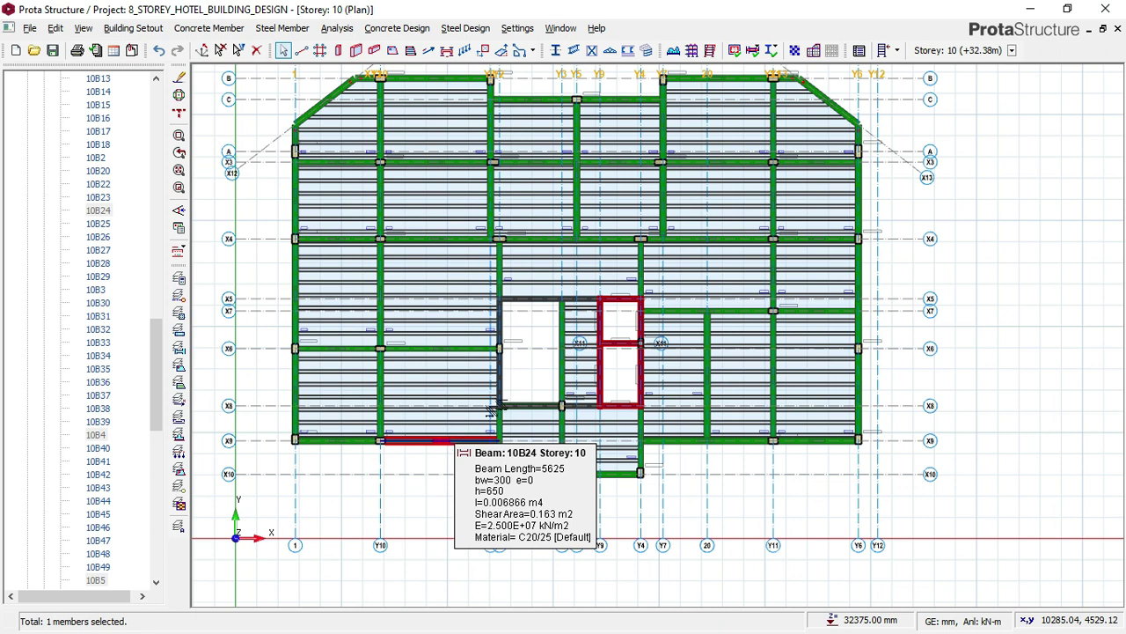
scroll(528, 400, up, 3)
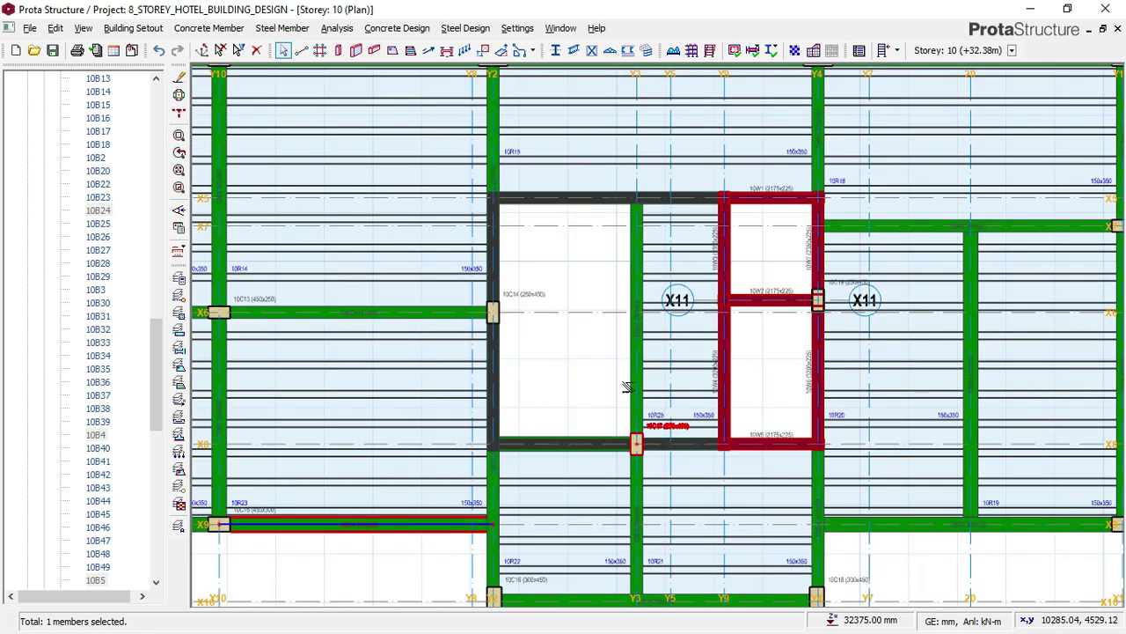
scroll(590, 348, down, 2)
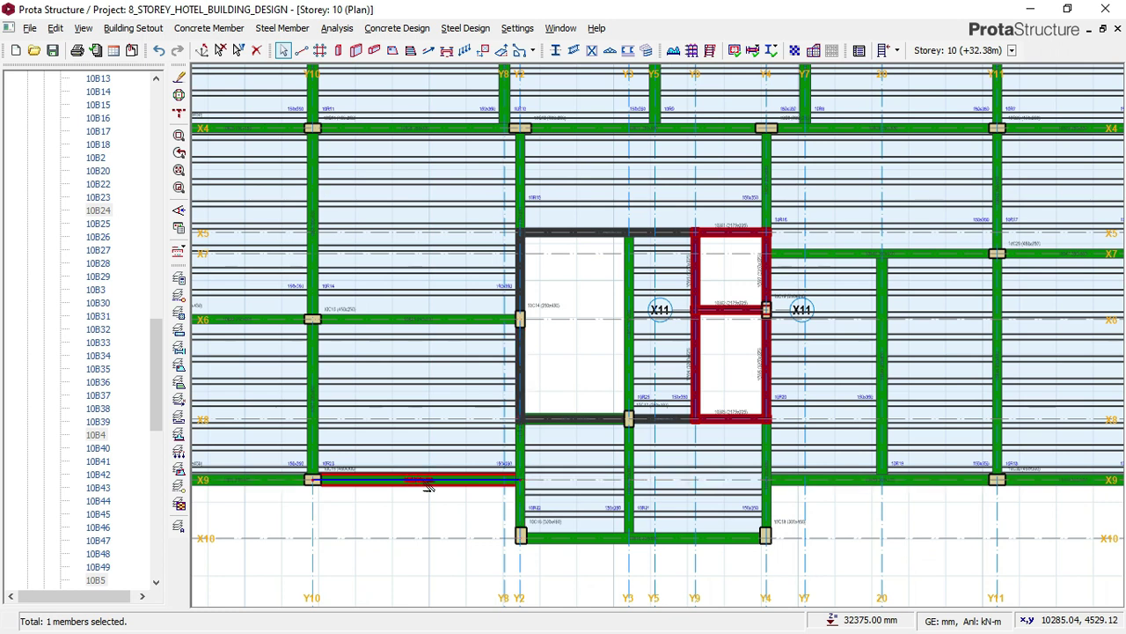
mouse_move(431, 489)
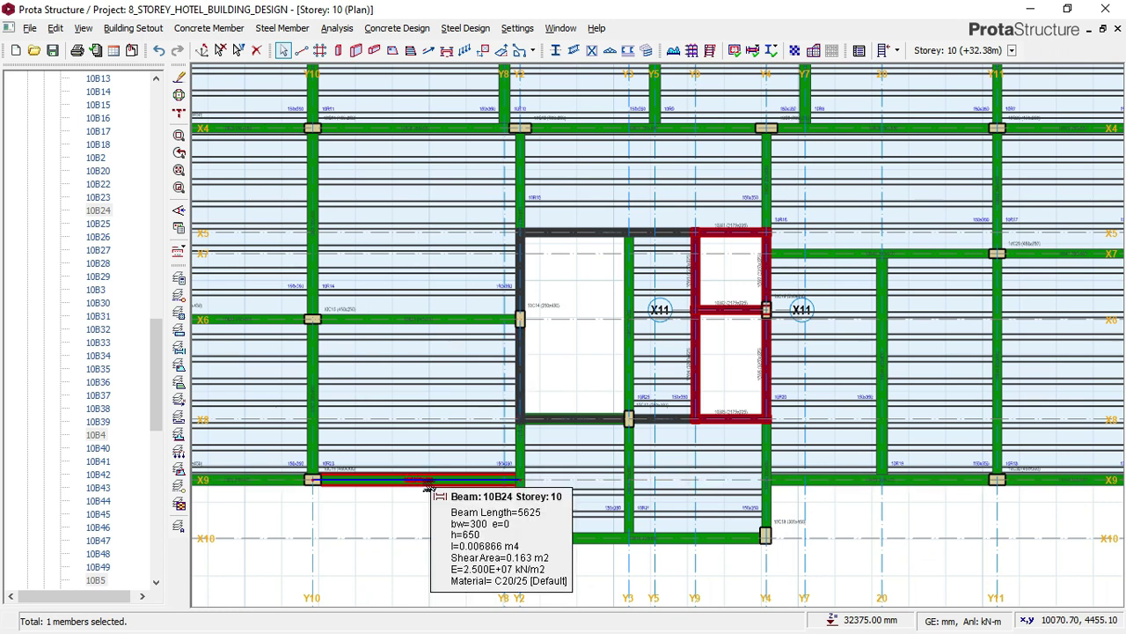
scroll(428, 489, down, 1)
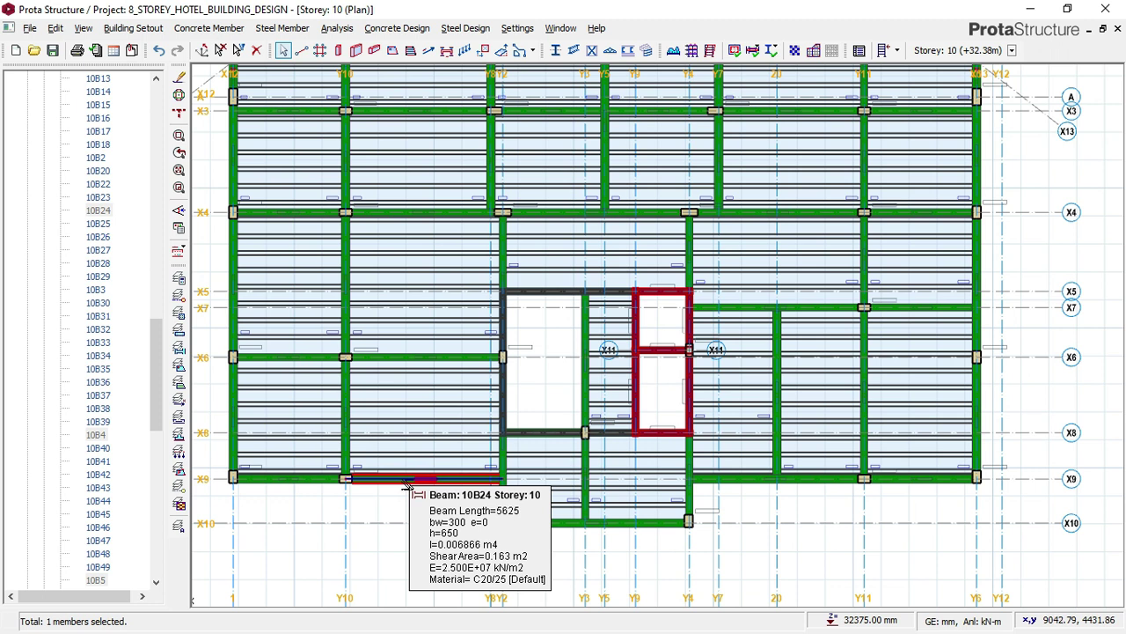
- Give beam 10B24 a 4.16 kN/m wall load: 3.47 kN/m², 1.2 m high, 0.225 m thick
right_click(410, 484)
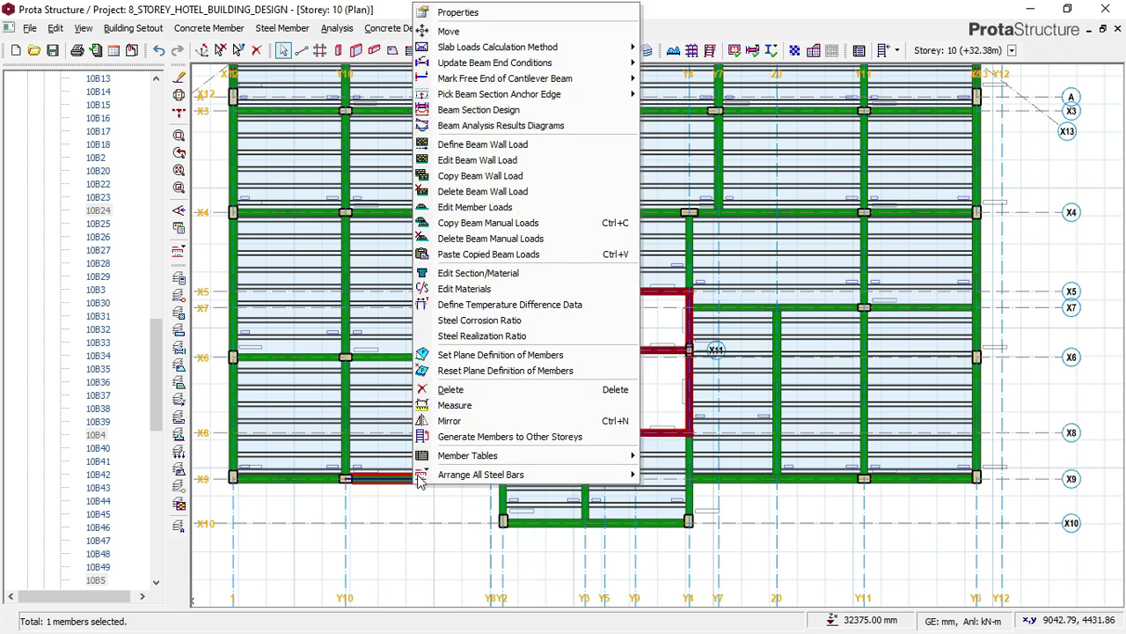
click(477, 161)
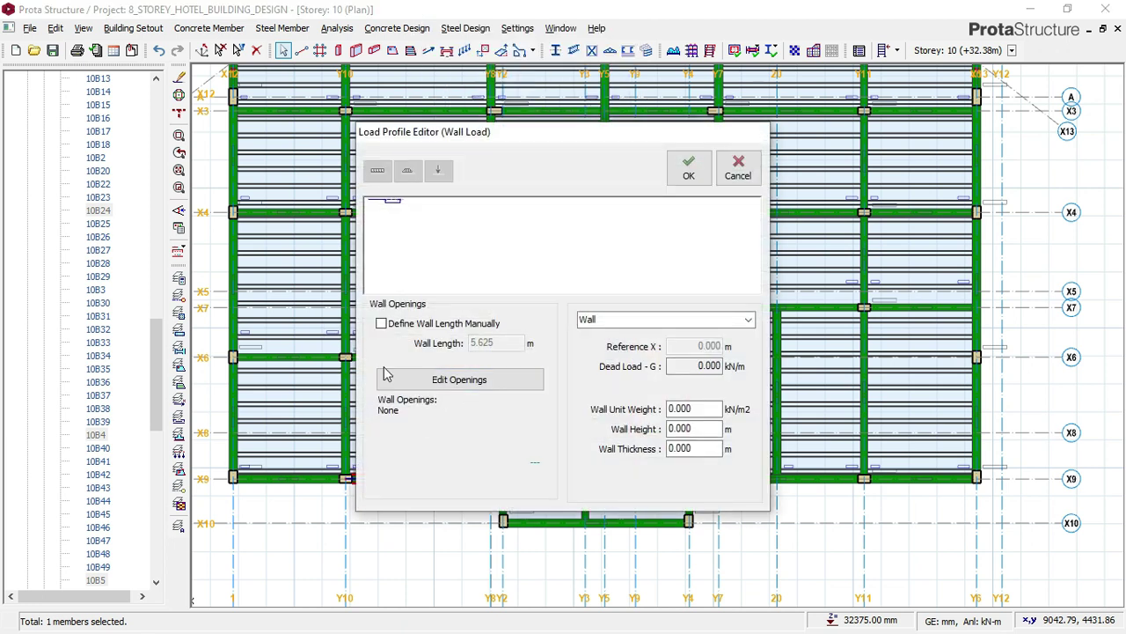
double_click(688, 408)
key(Tab)
key(Tab)
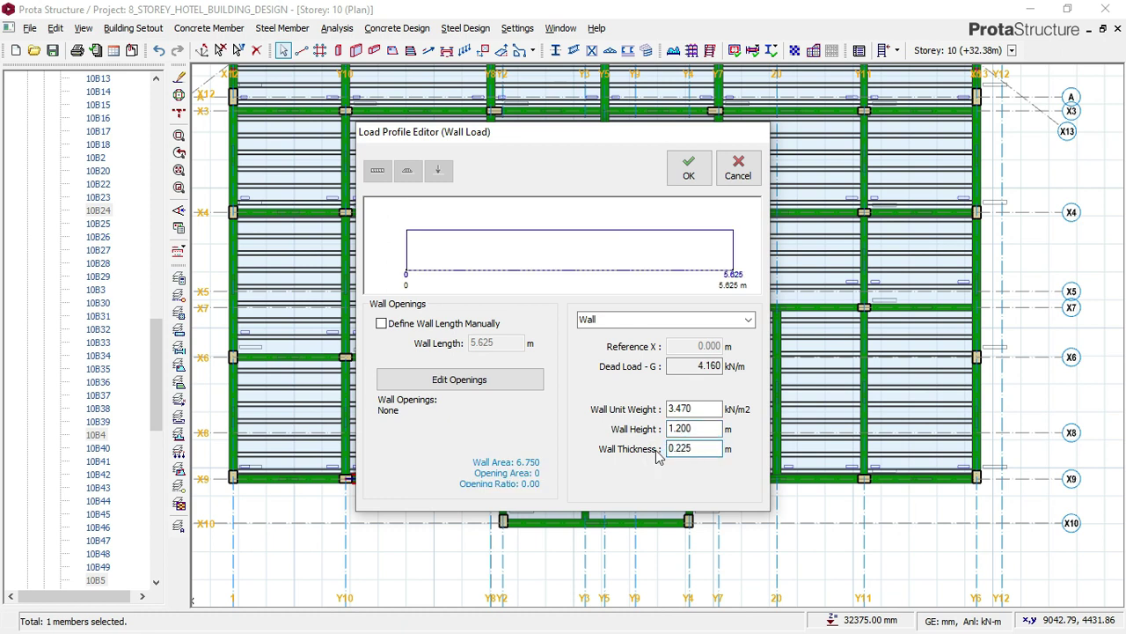
click(690, 178)
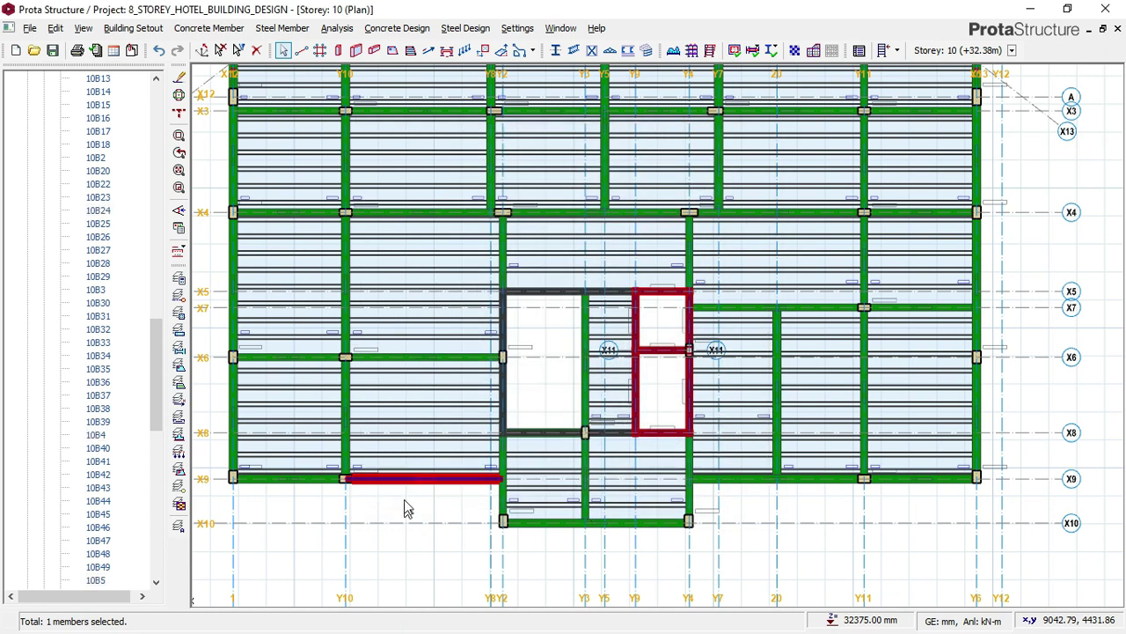
- Copy 10B24's wall load onto the left X9 beam, grid 1 beams and corner diagonal
right_click(421, 481)
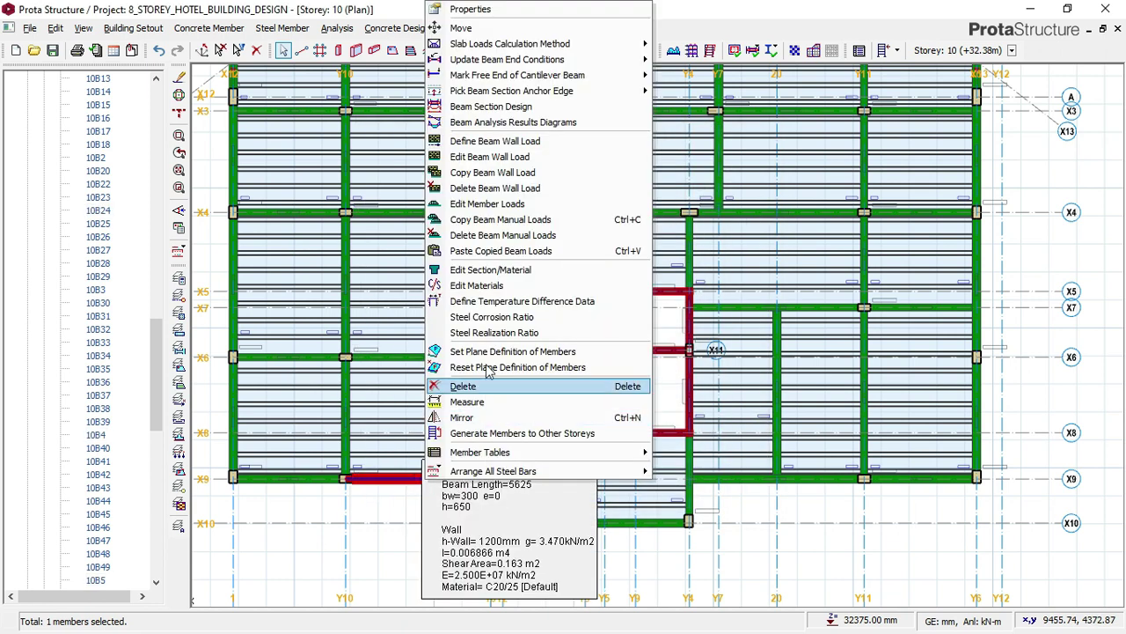
click(491, 172)
click(295, 478)
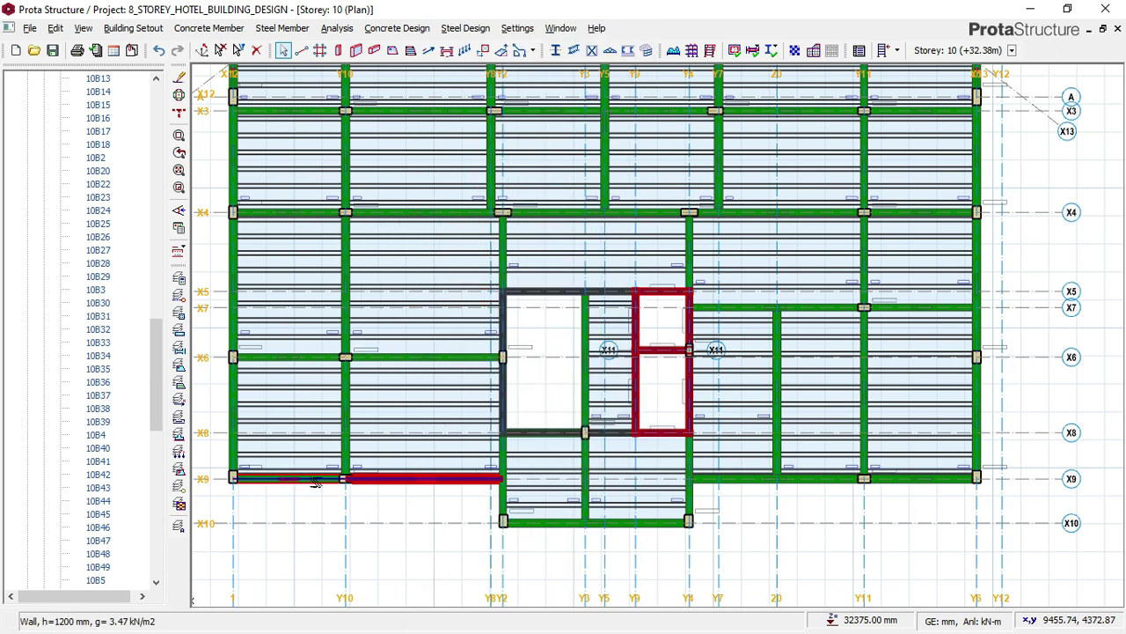
scroll(321, 533, down, 2)
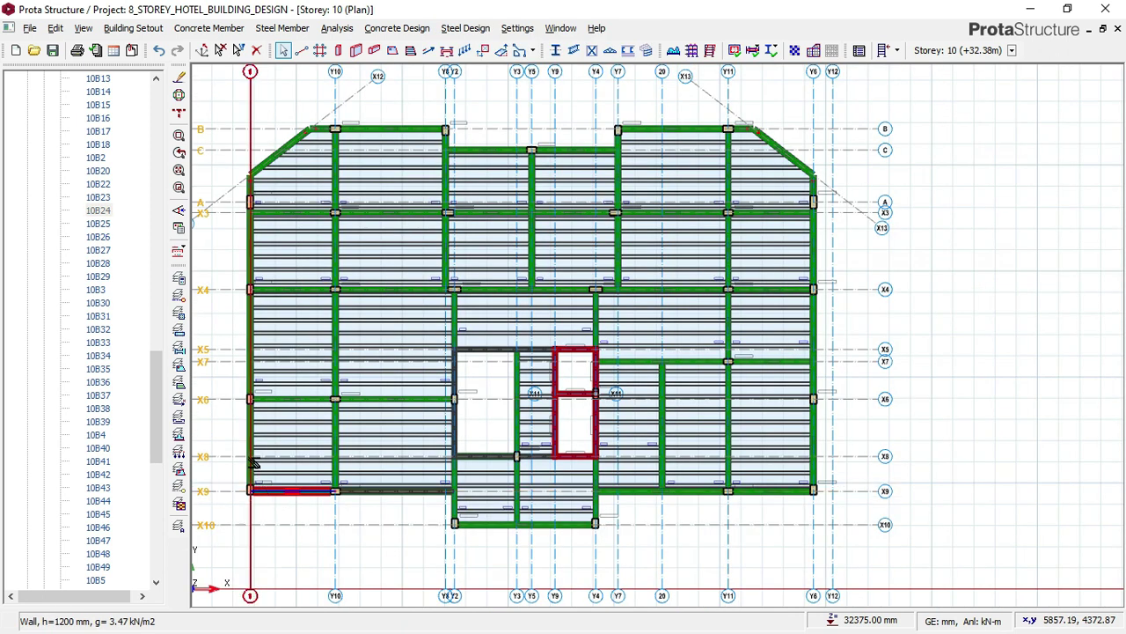
click(250, 448)
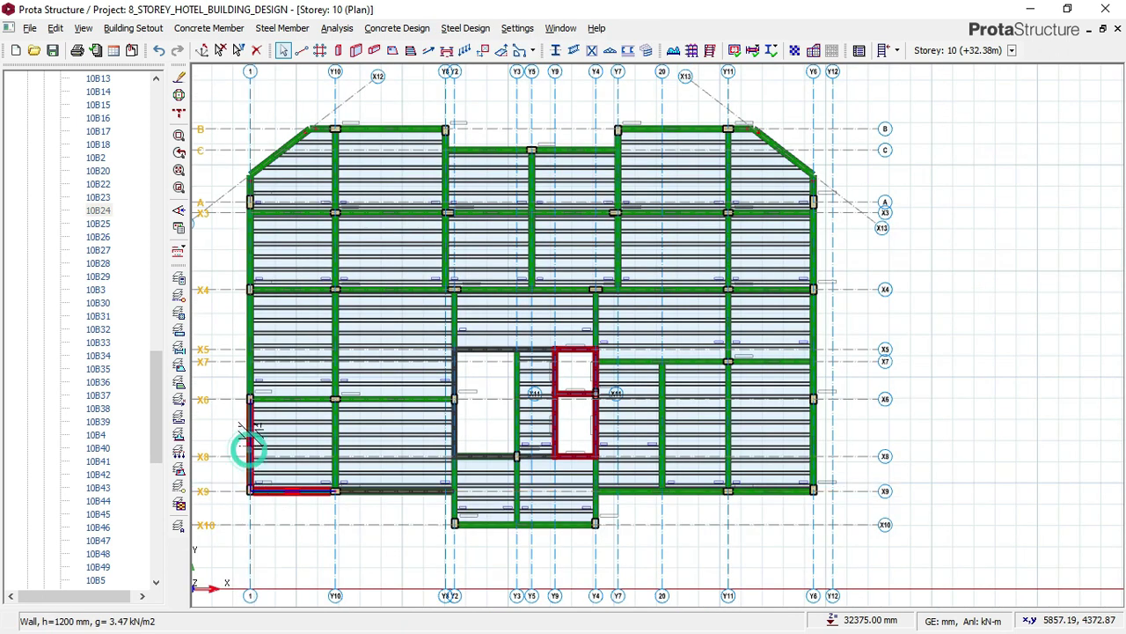
click(252, 352)
click(251, 248)
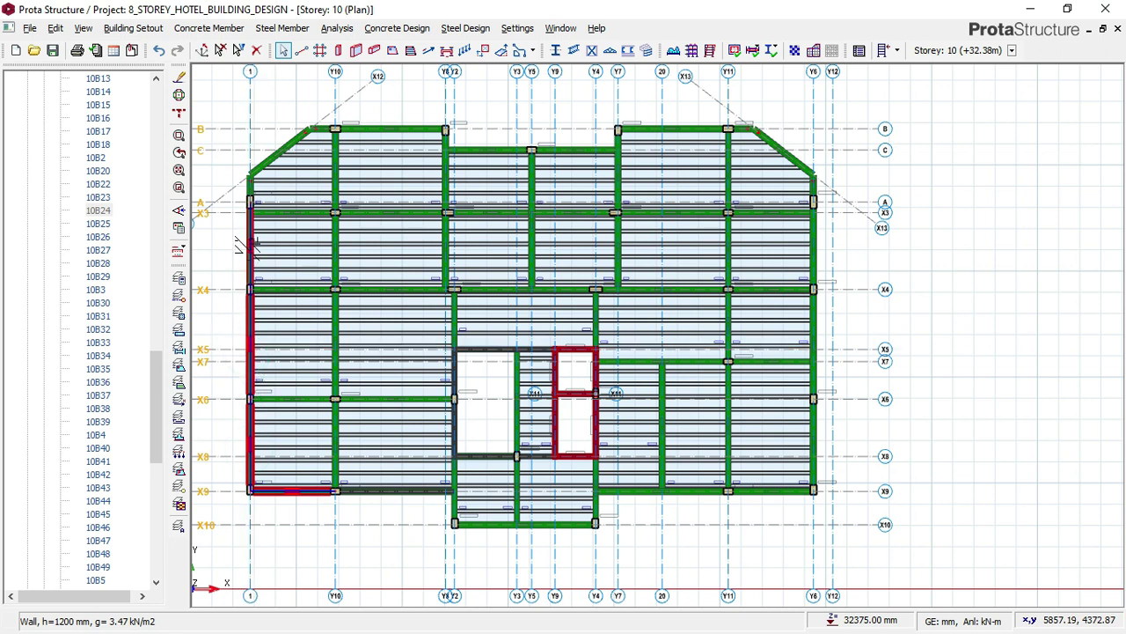
click(246, 184)
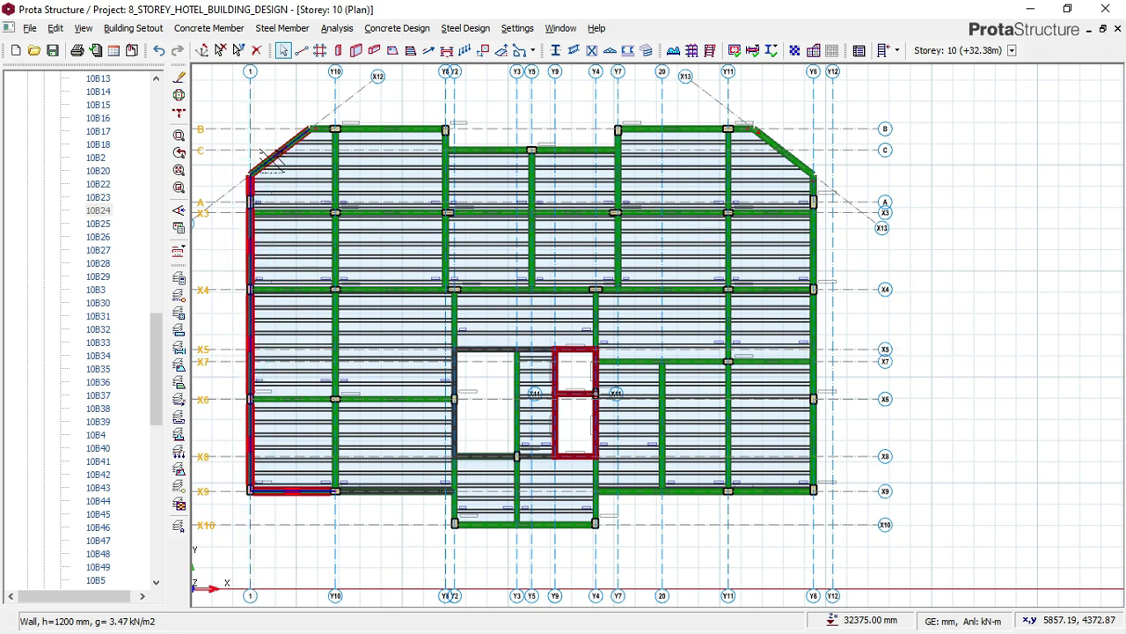
click(273, 157)
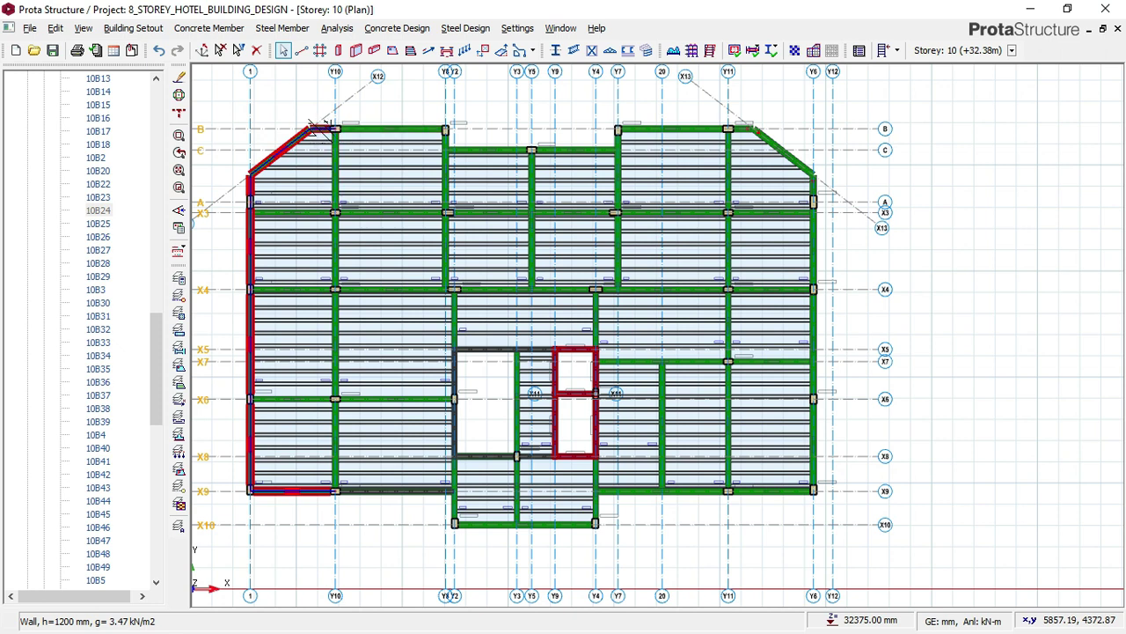
- Paste the wall load onto the axis B and C beams, top-right diagonal and right-edge beams
click(430, 131)
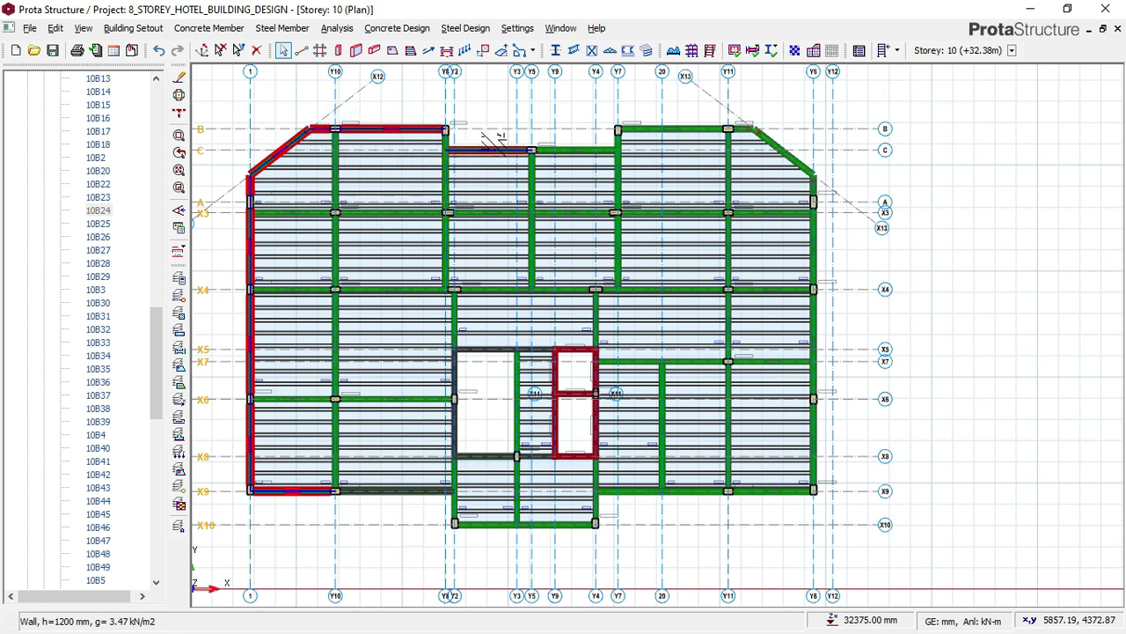
click(489, 146)
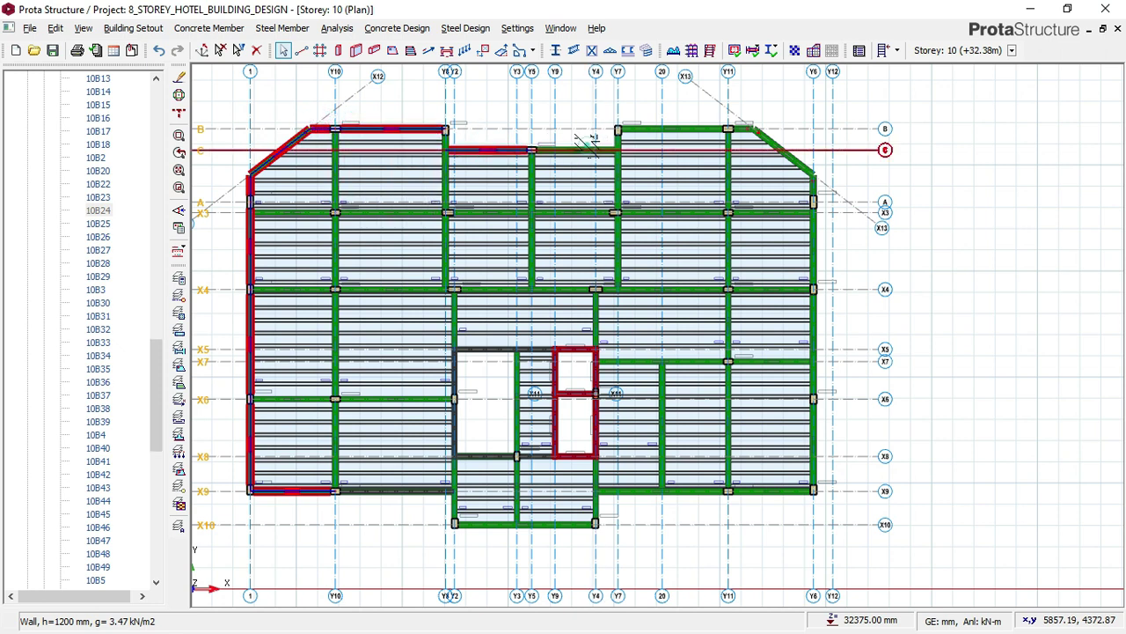
click(582, 143)
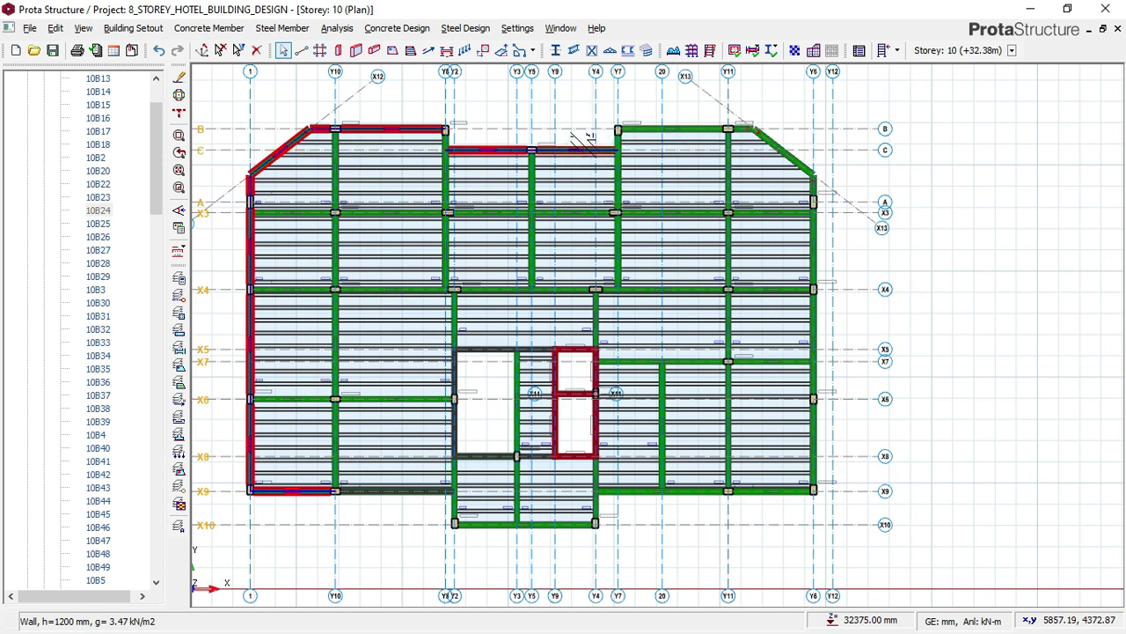
click(655, 127)
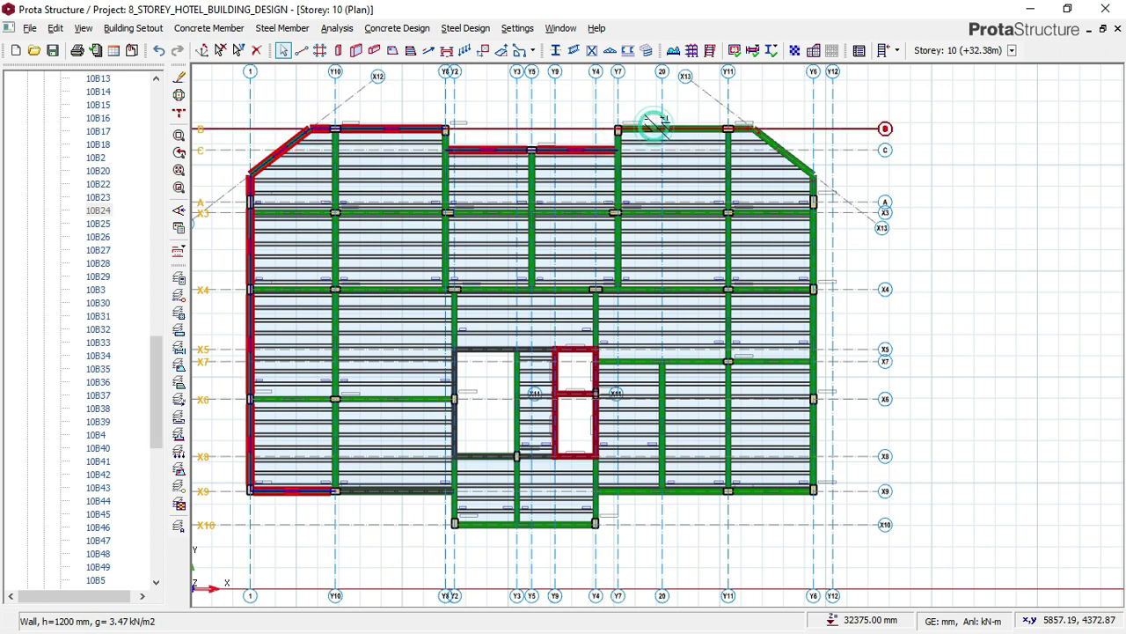
click(685, 125)
click(797, 118)
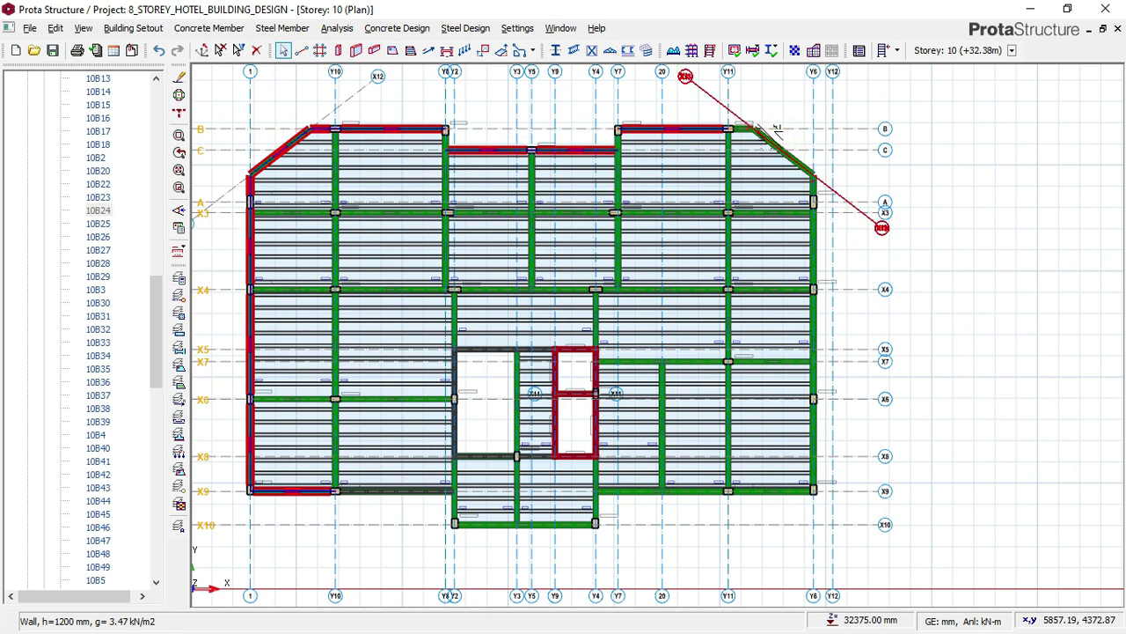
scroll(774, 129, up, 4)
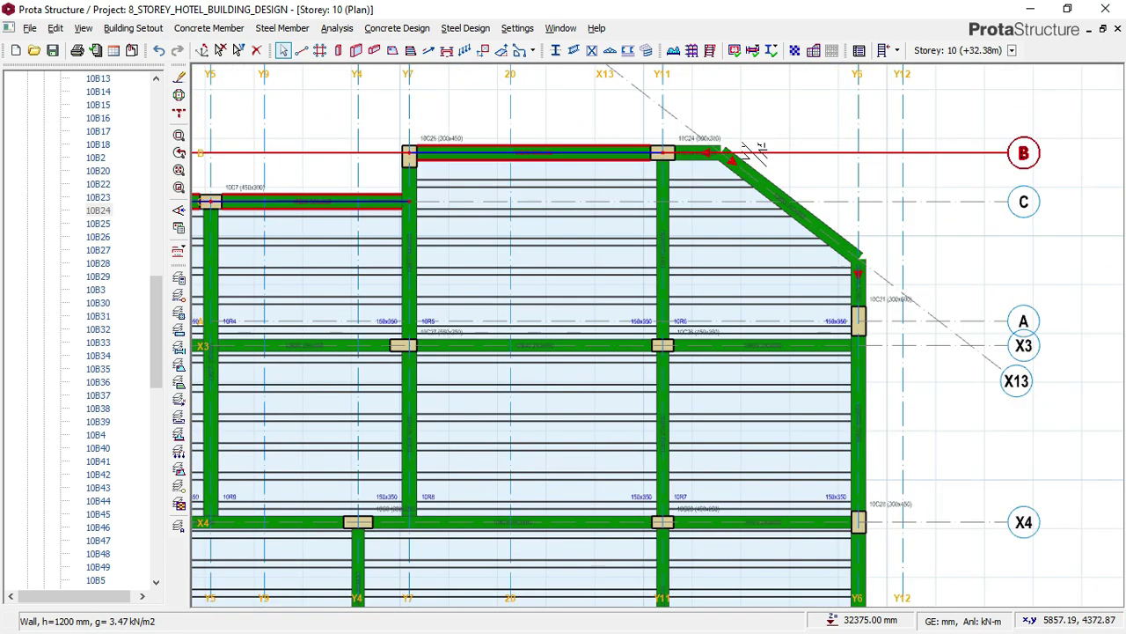
click(755, 156)
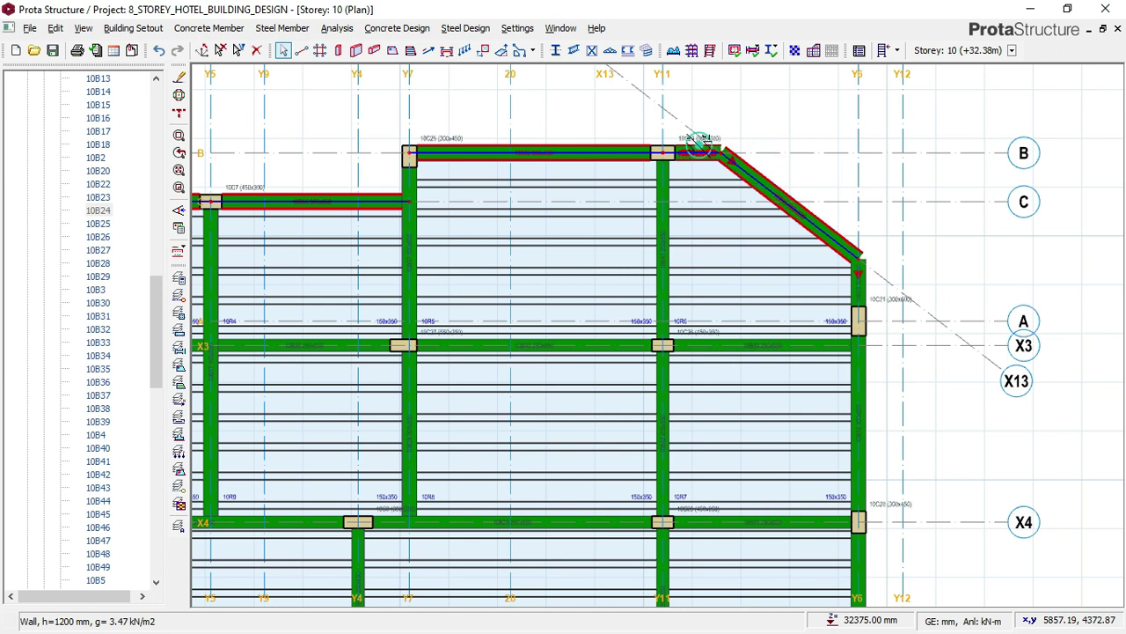
click(868, 283)
click(866, 357)
- Paste the wall load onto the right-edge X4–X9 beams, the X9 beam near Y11, and X10 beam
scroll(757, 157, down, 3)
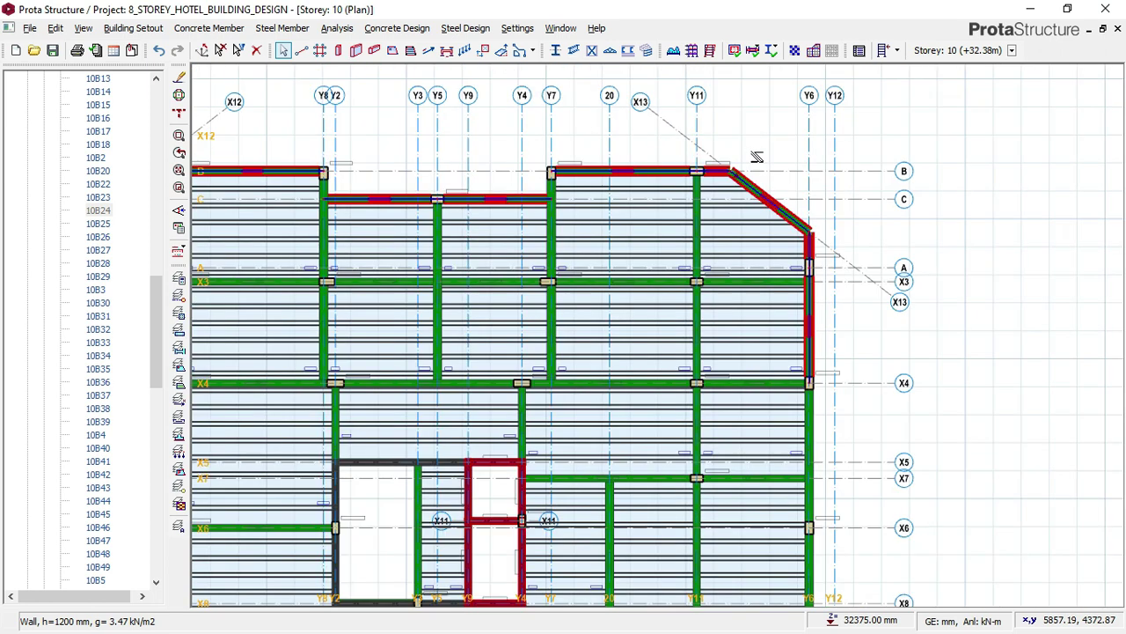
scroll(756, 157, down, 4)
scroll(809, 357, up, 4)
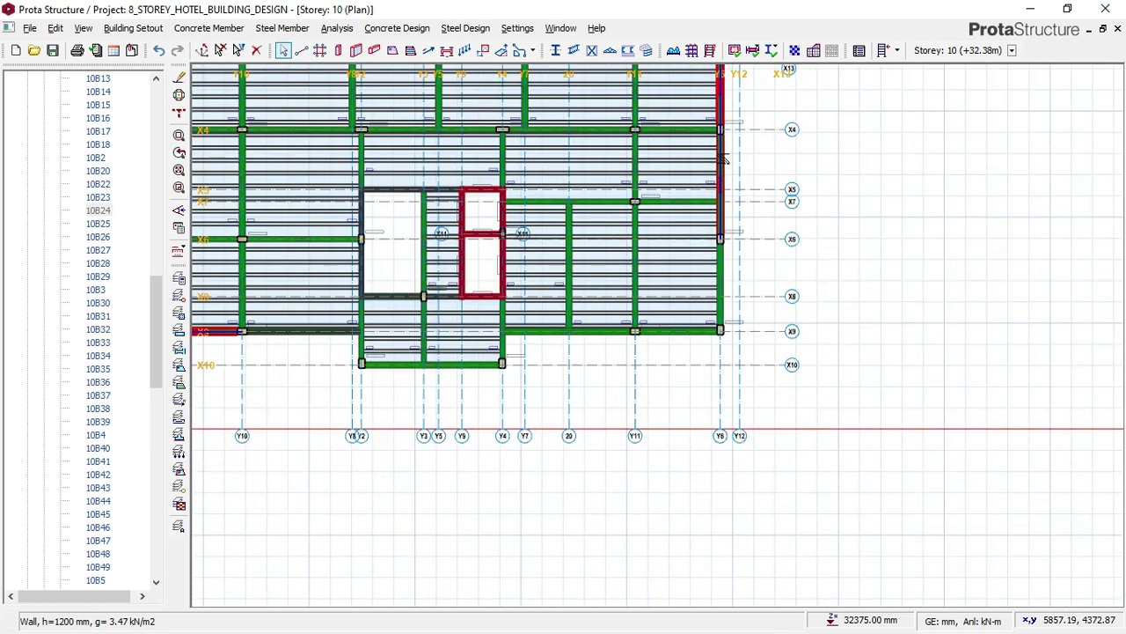
click(728, 151)
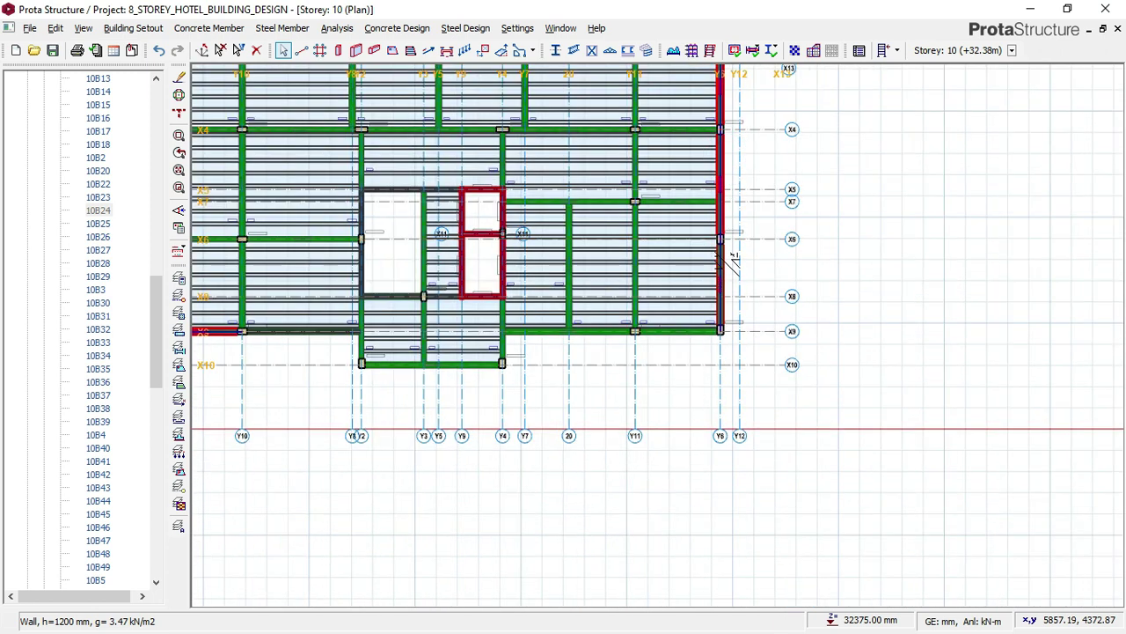
click(730, 255)
click(692, 331)
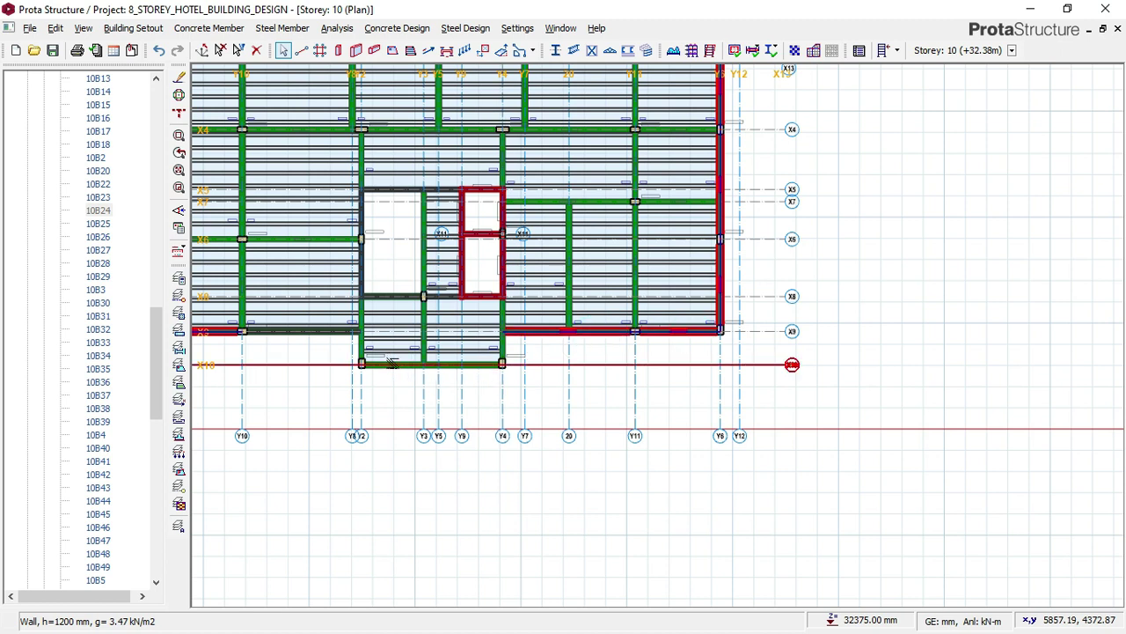
scroll(374, 373, up, 3)
click(373, 372)
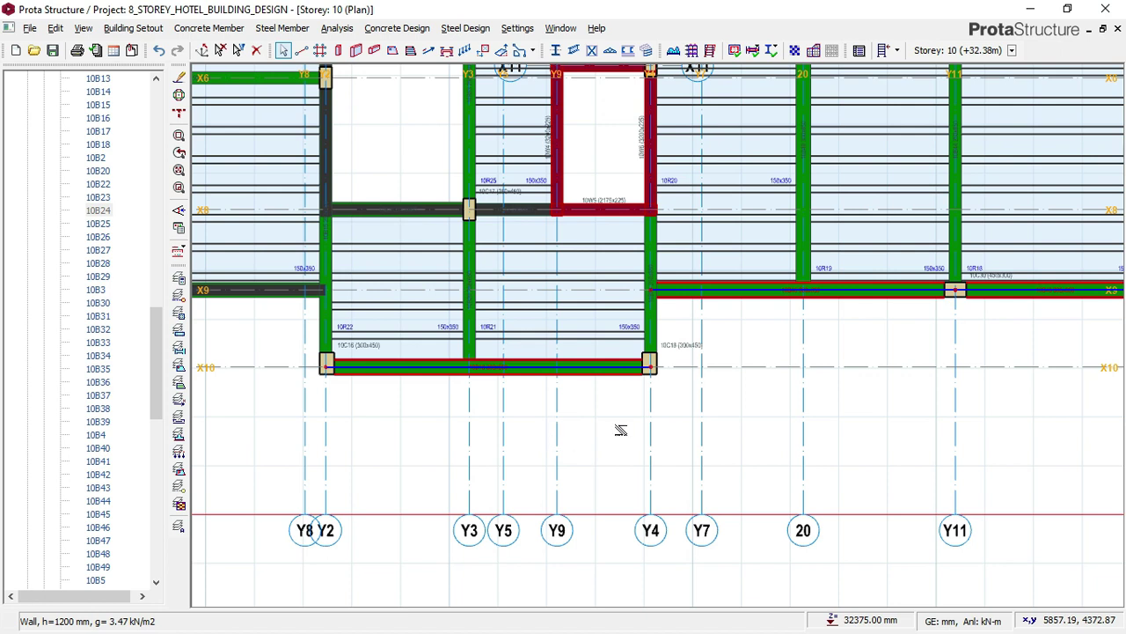
scroll(620, 430, down, 1)
- Paste the copied wall load onto the remaining selected beams, replacing their existing load
click(650, 381)
right_click(682, 317)
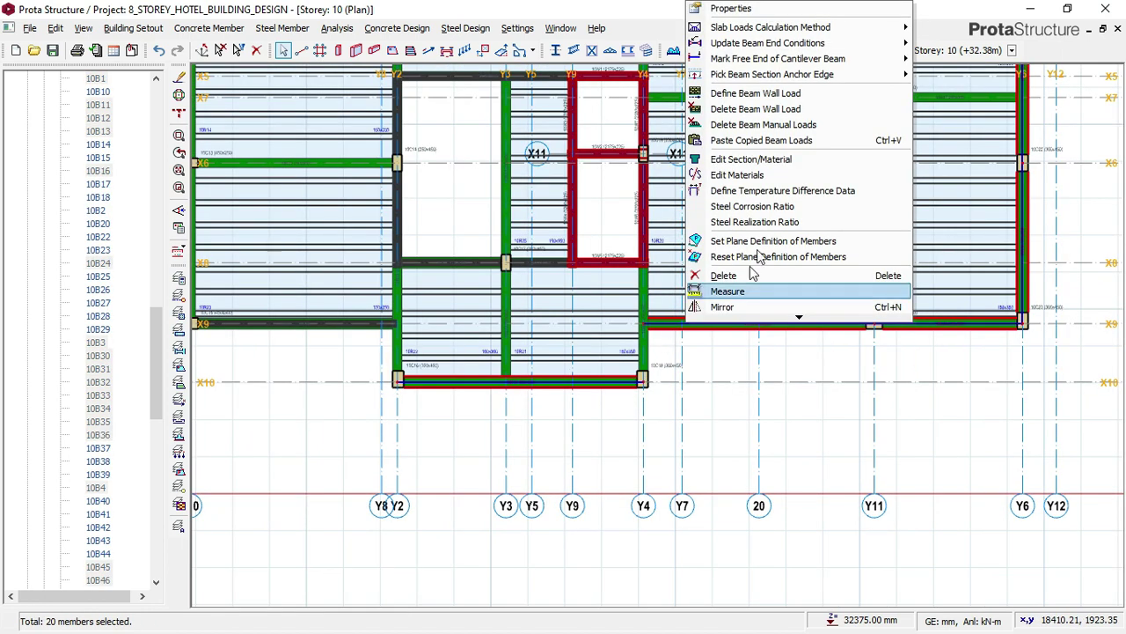
click(742, 141)
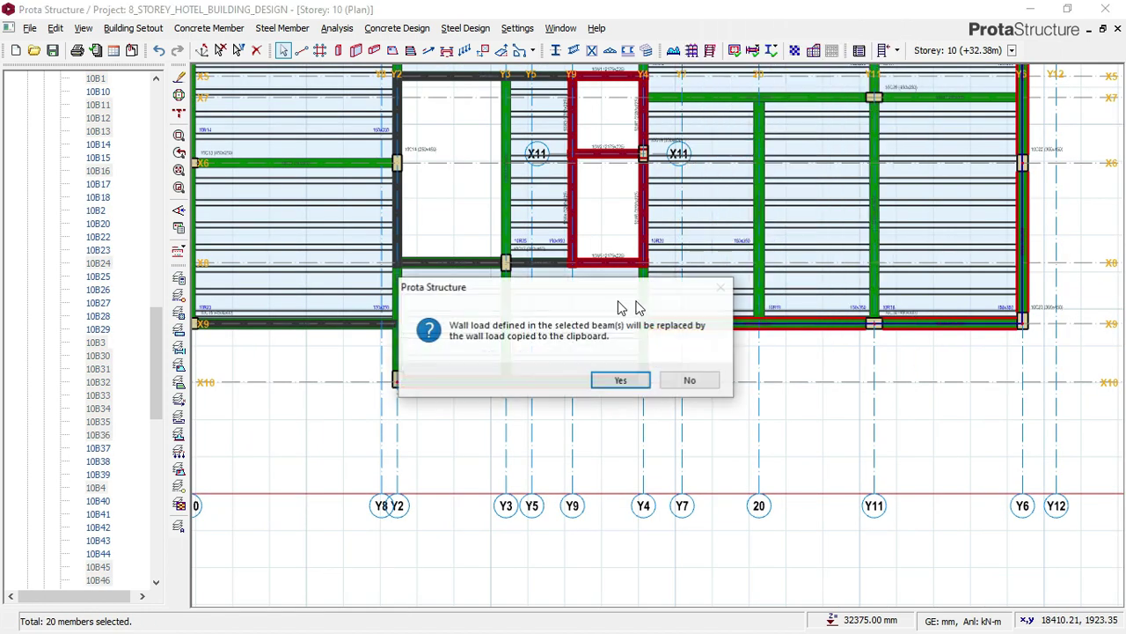
click(623, 379)
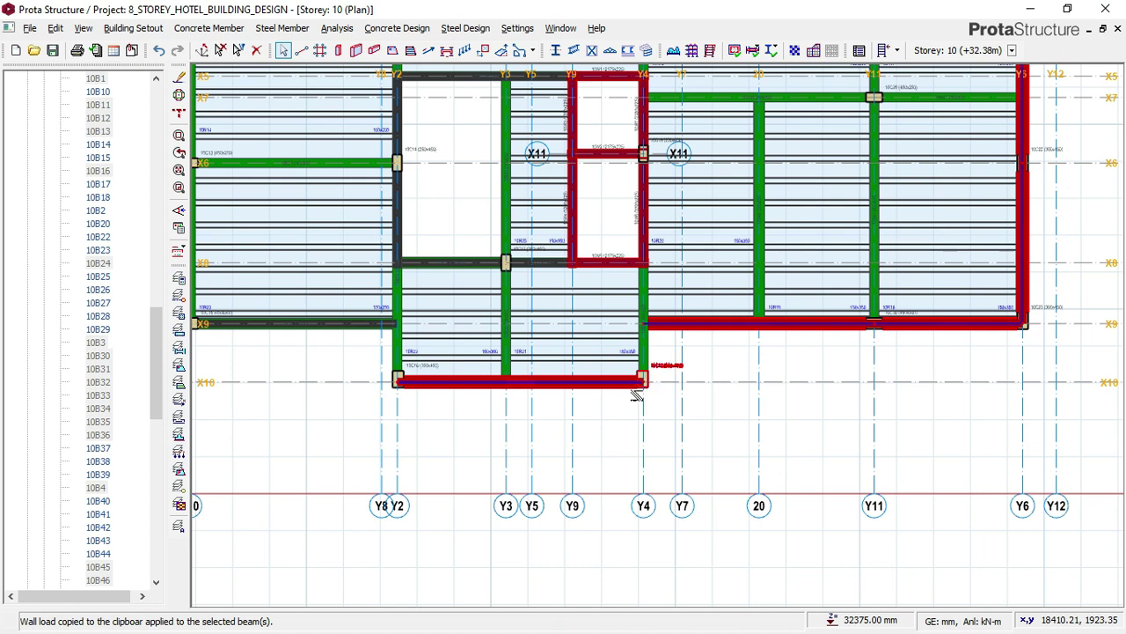
- Clear the selection, bring the whole plan into view, and open the Storey 10 3D view
scroll(673, 423, down, 2)
key(Escape)
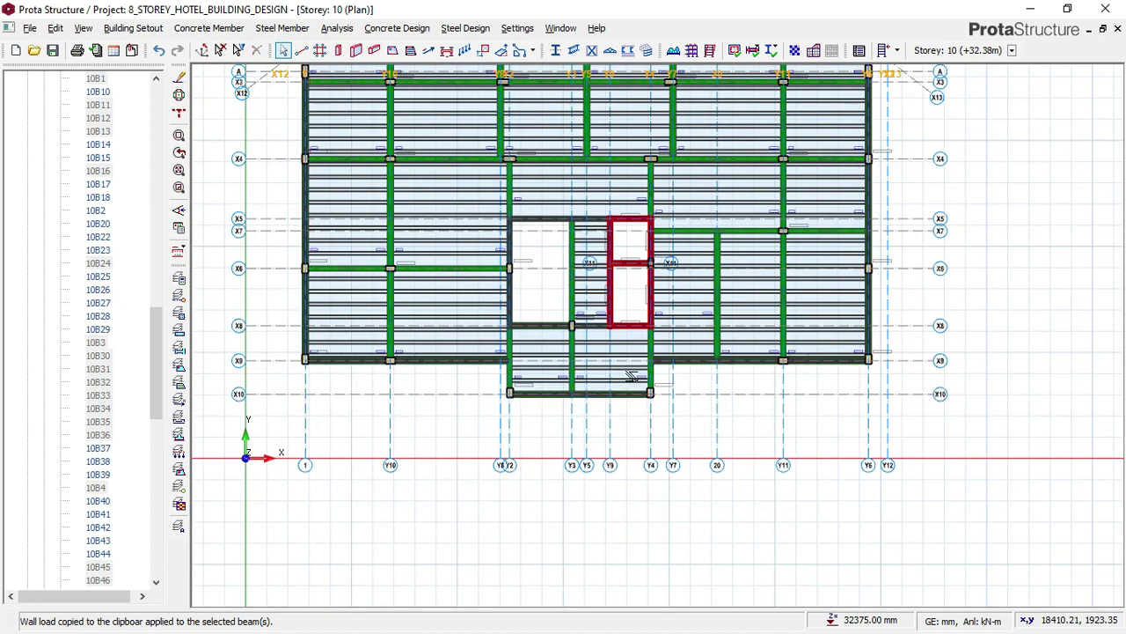
middle_drag(632, 377, 637, 448)
drag(154, 333, 154, 171)
click(97, 211)
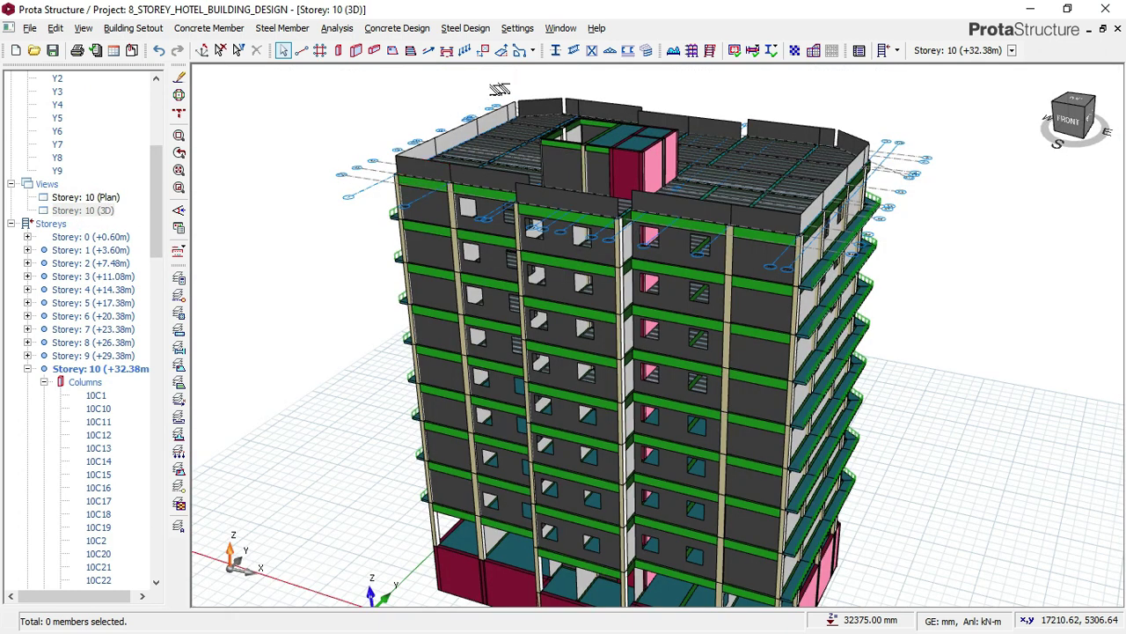
- Show the roof slabs and parapet walls in 3D, then zoom into the storey 10 plan at axis Y4
scroll(541, 83, up, 4)
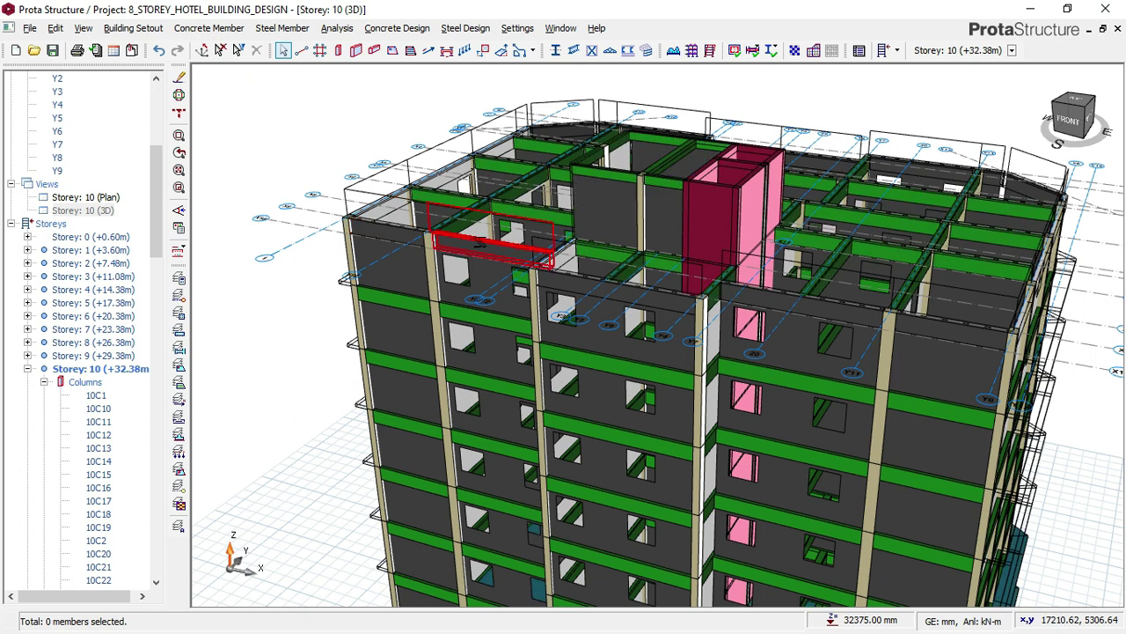
click(180, 299)
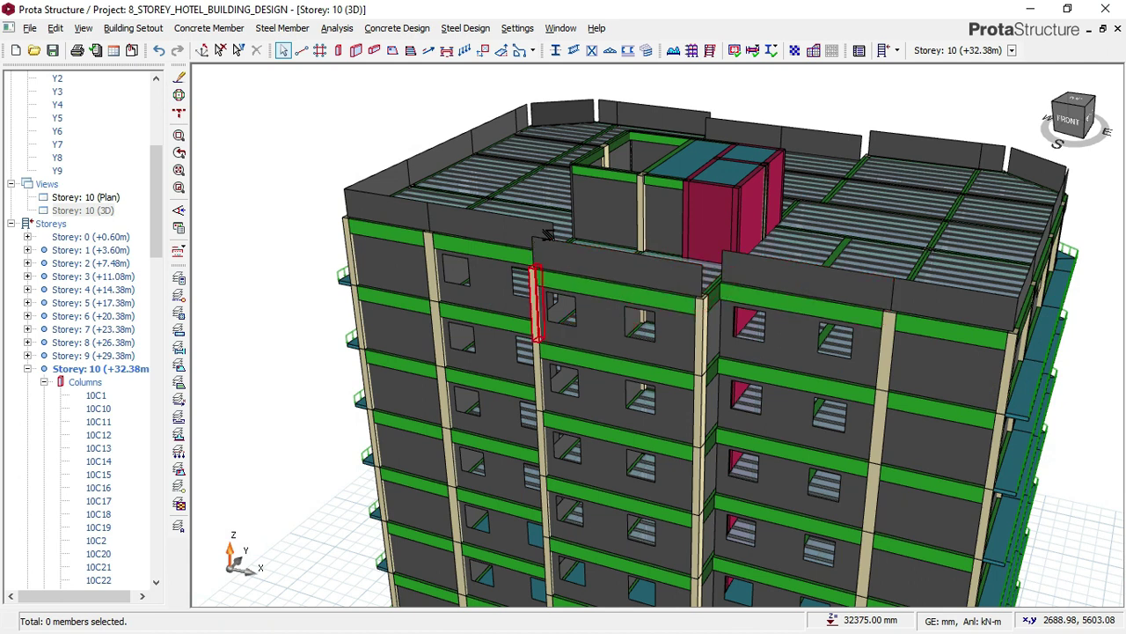
double_click(105, 198)
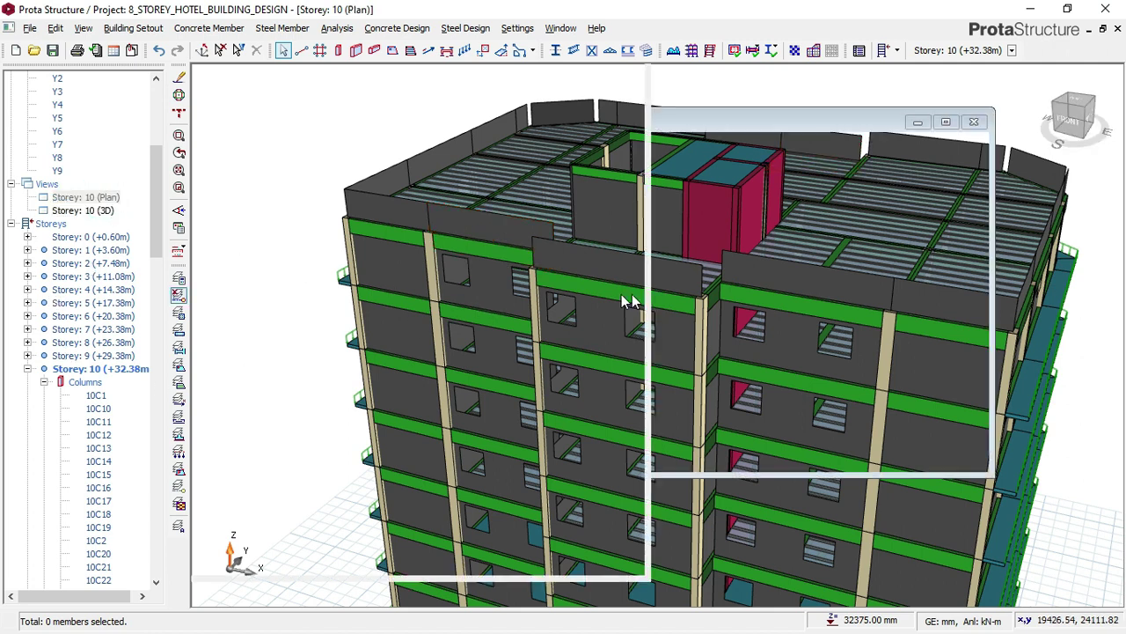
scroll(658, 460, up, 5)
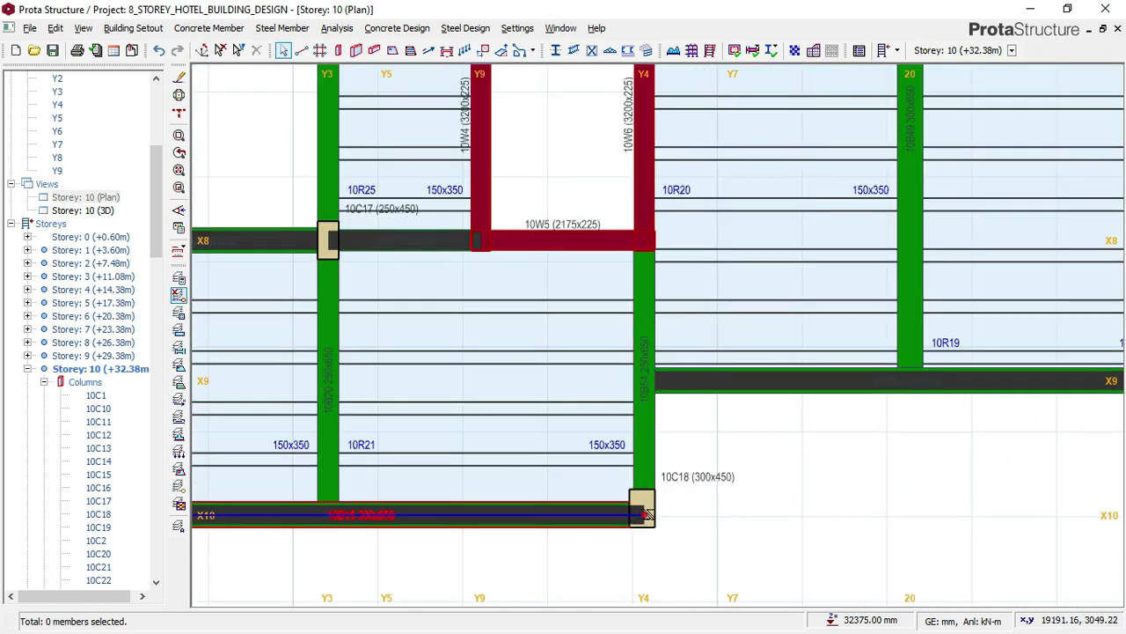
- Paste the copied 1200 mm, 3.47 kN/m² wall load onto beam 10B54 on axis Y4
click(653, 416)
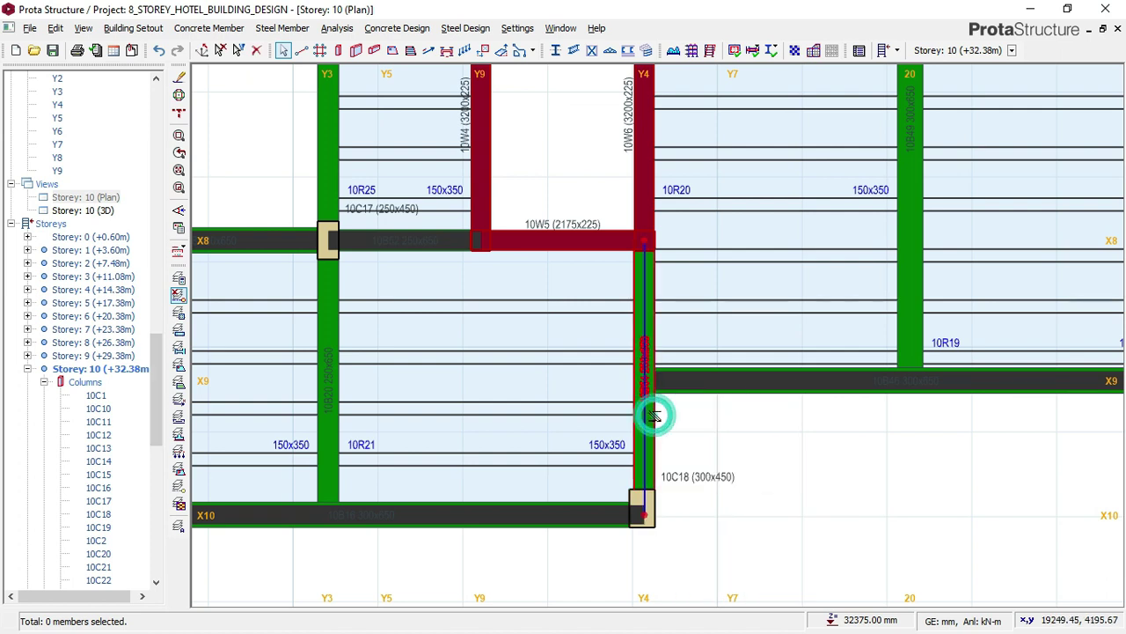
right_click(653, 417)
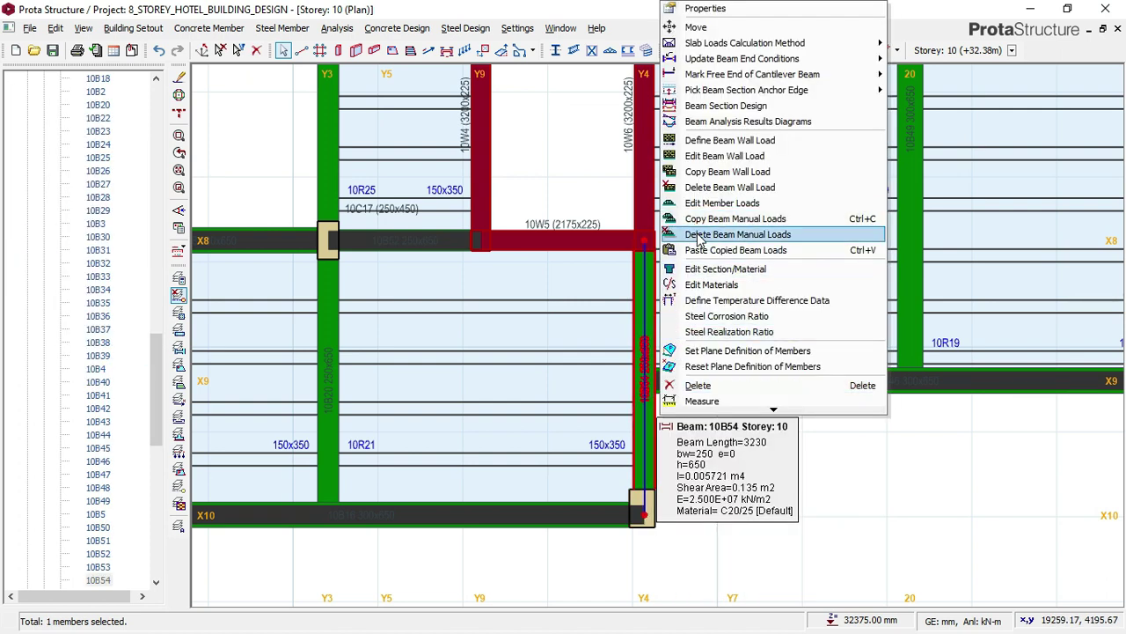
click(700, 250)
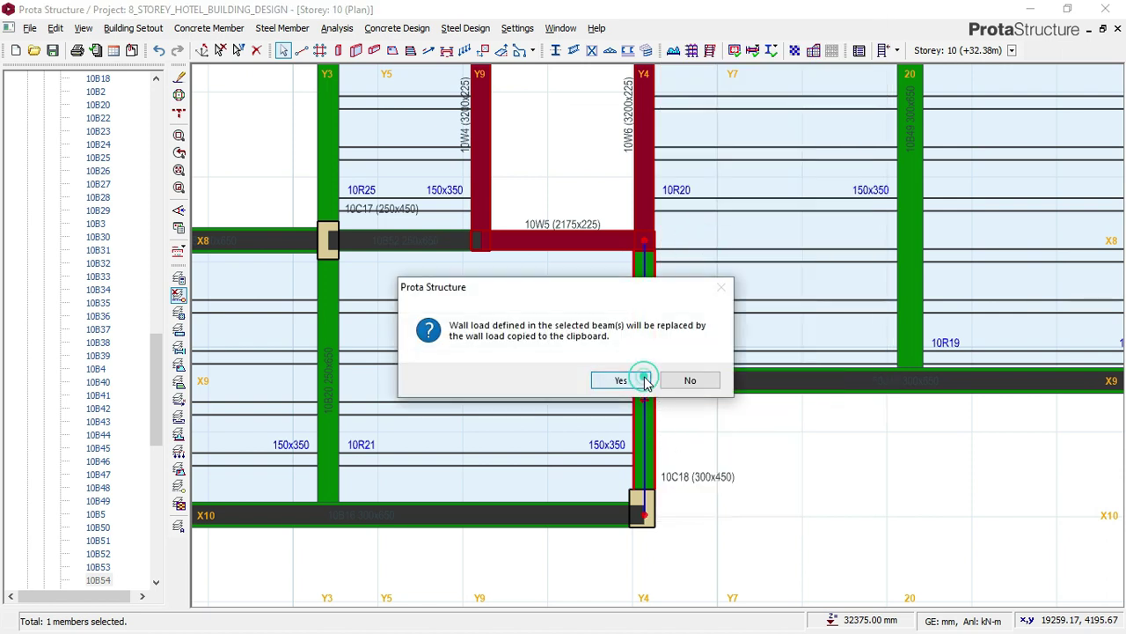
click(646, 380)
- Clear the selection, check the beam wall loads, and select the vertical beam on grid Y4
click(655, 279)
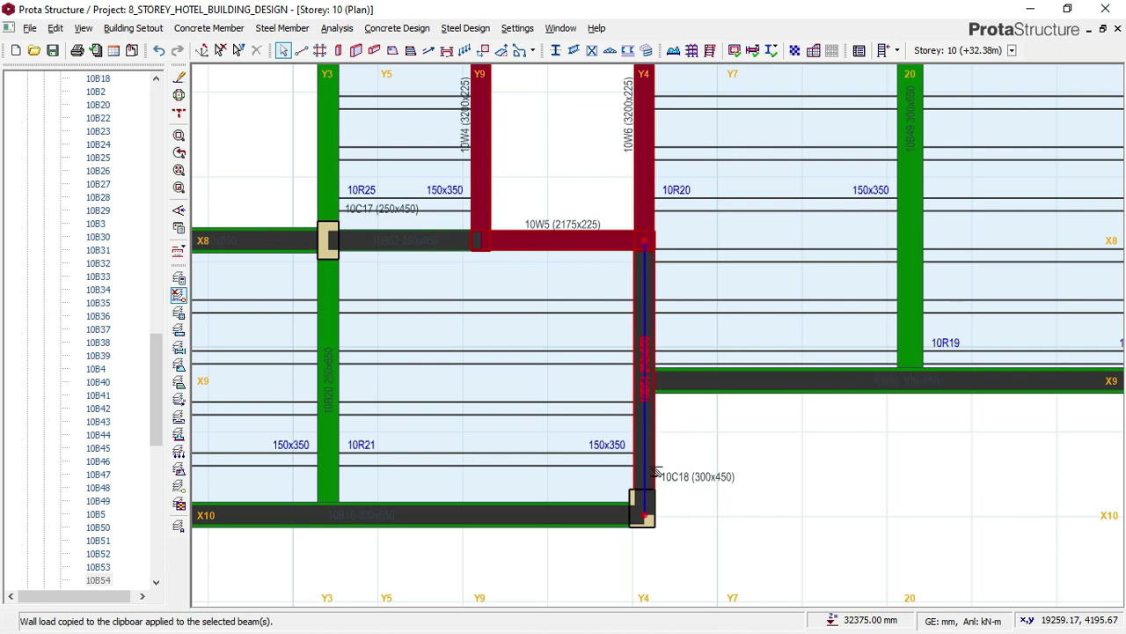
key(Escape)
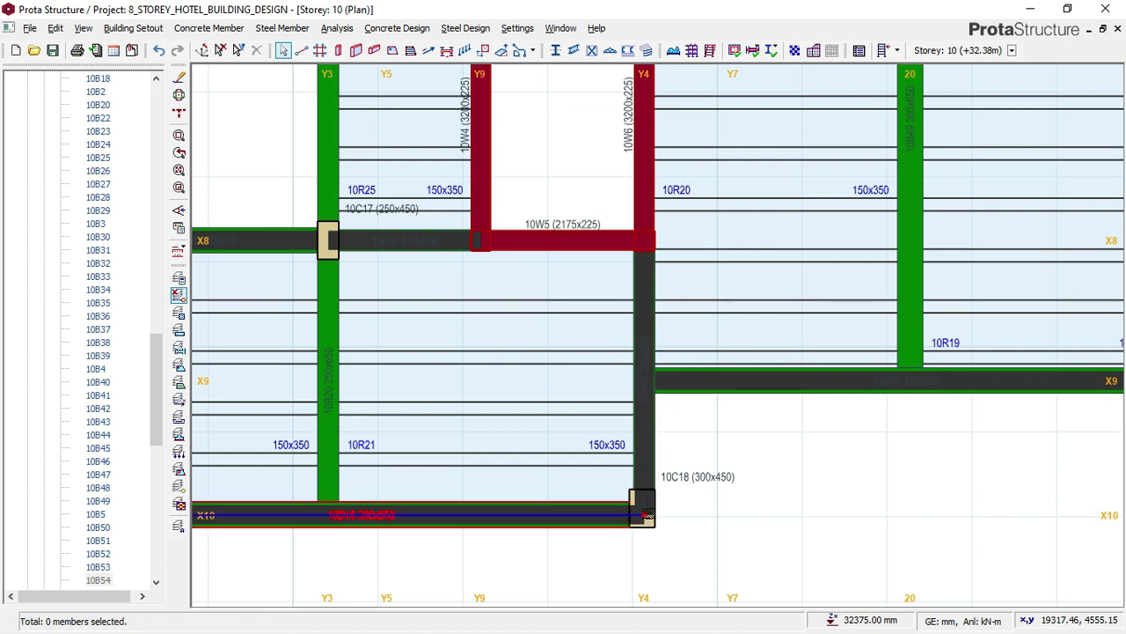
mouse_move(646, 513)
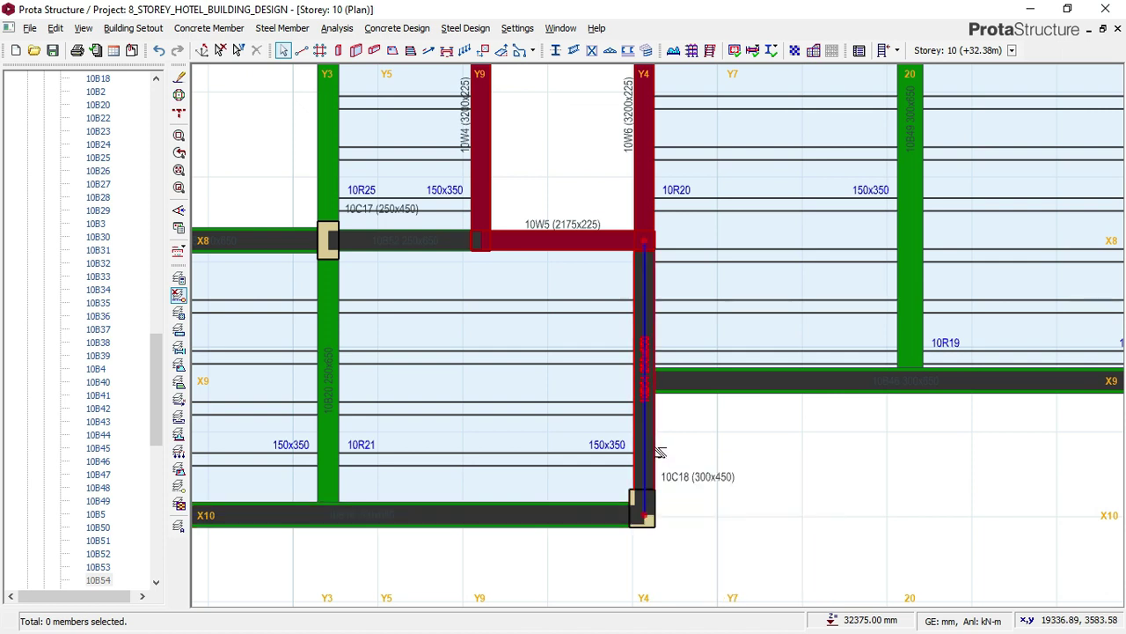
mouse_move(660, 447)
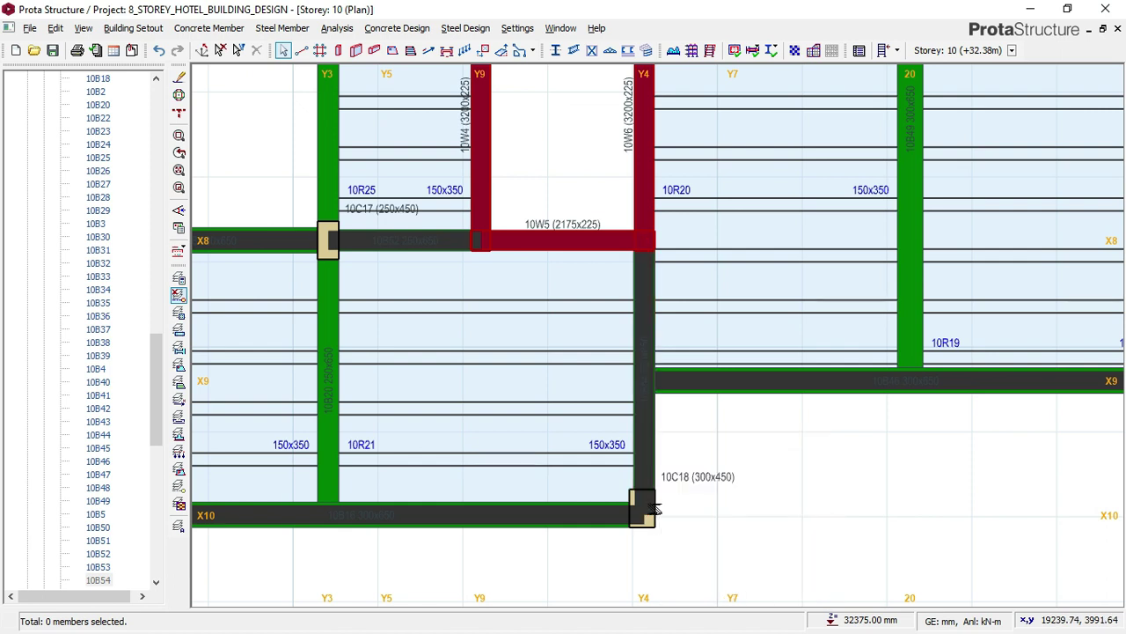
click(656, 421)
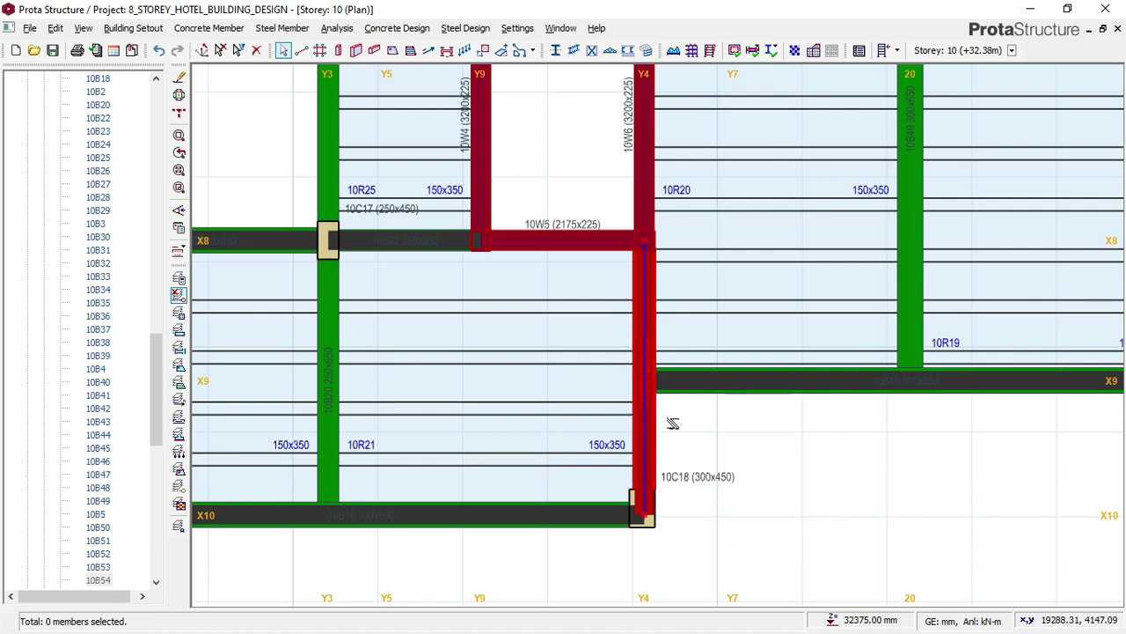
- Delete the wall load from the vertical Y4 beam between X8 and X10
right_click(704, 361)
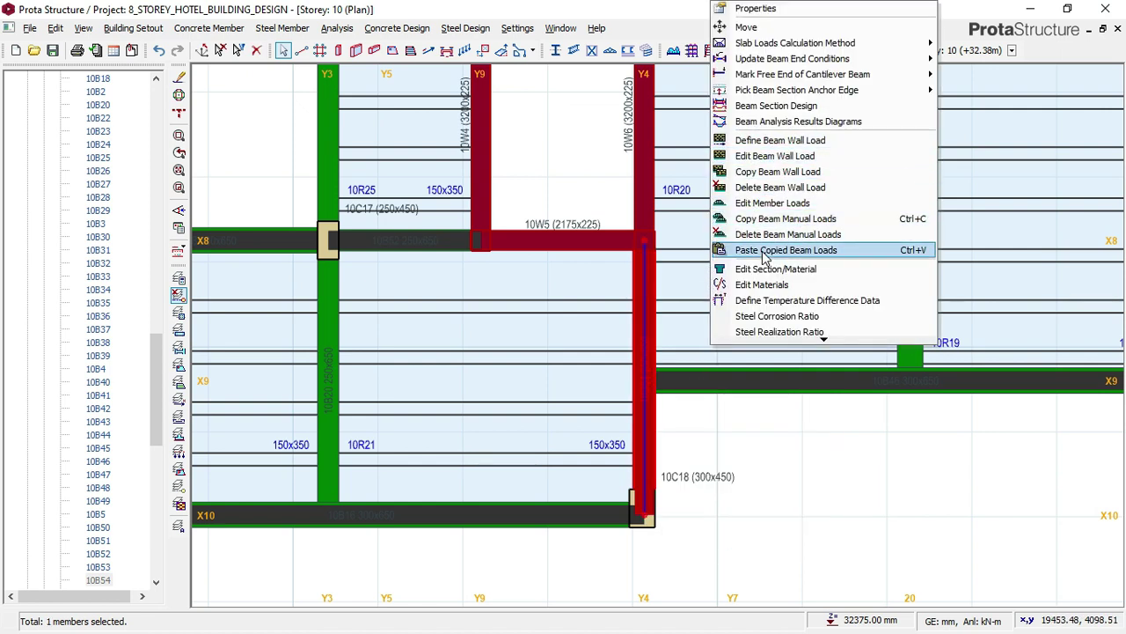
click(767, 192)
click(598, 378)
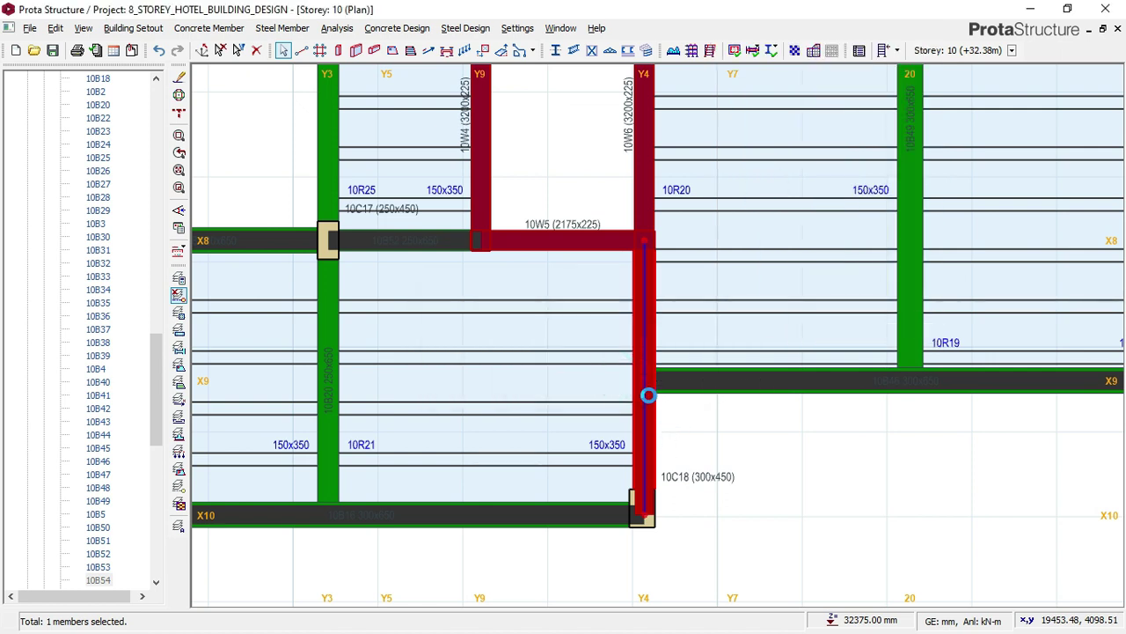
- Deselect the beam and start the Measure tool from the empty plan
scroll(656, 414, up, 1)
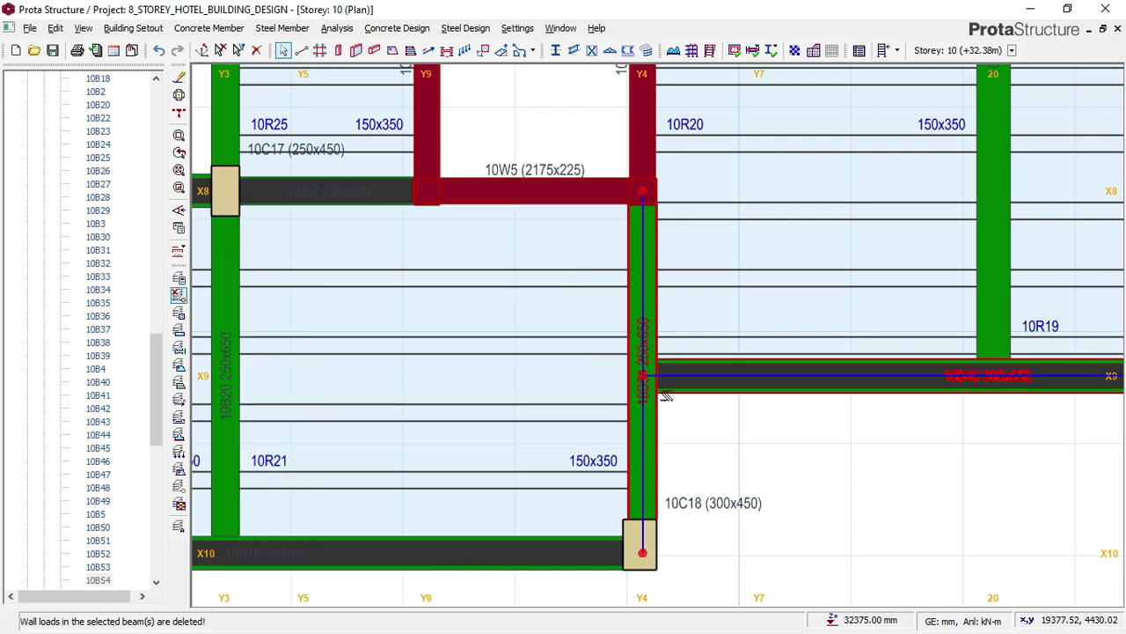
scroll(682, 399, down, 1)
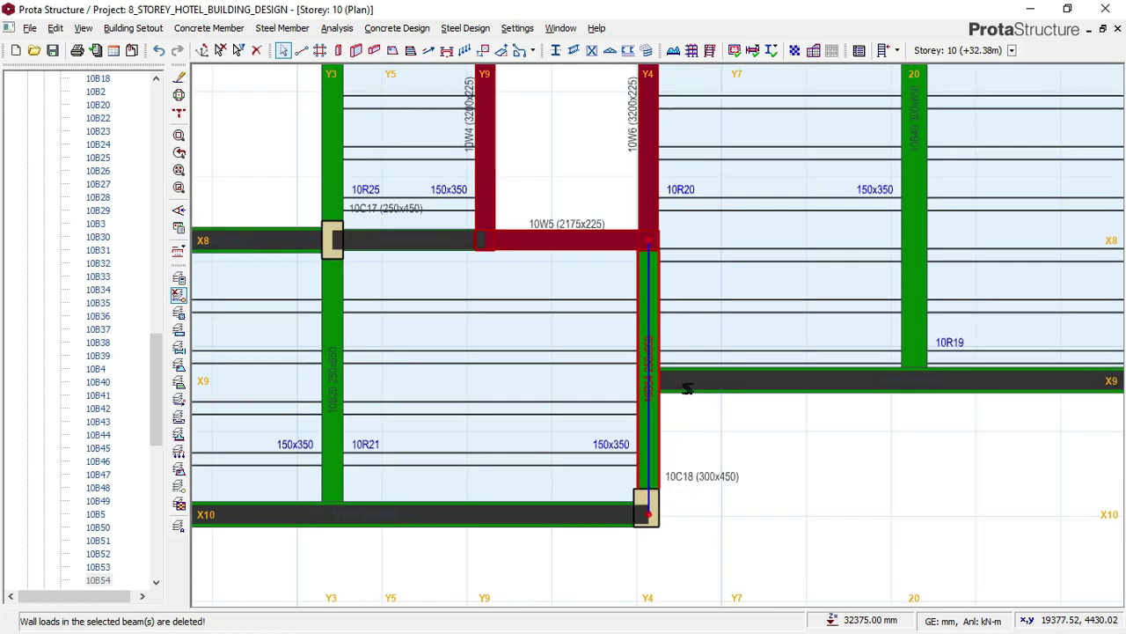
click(805, 441)
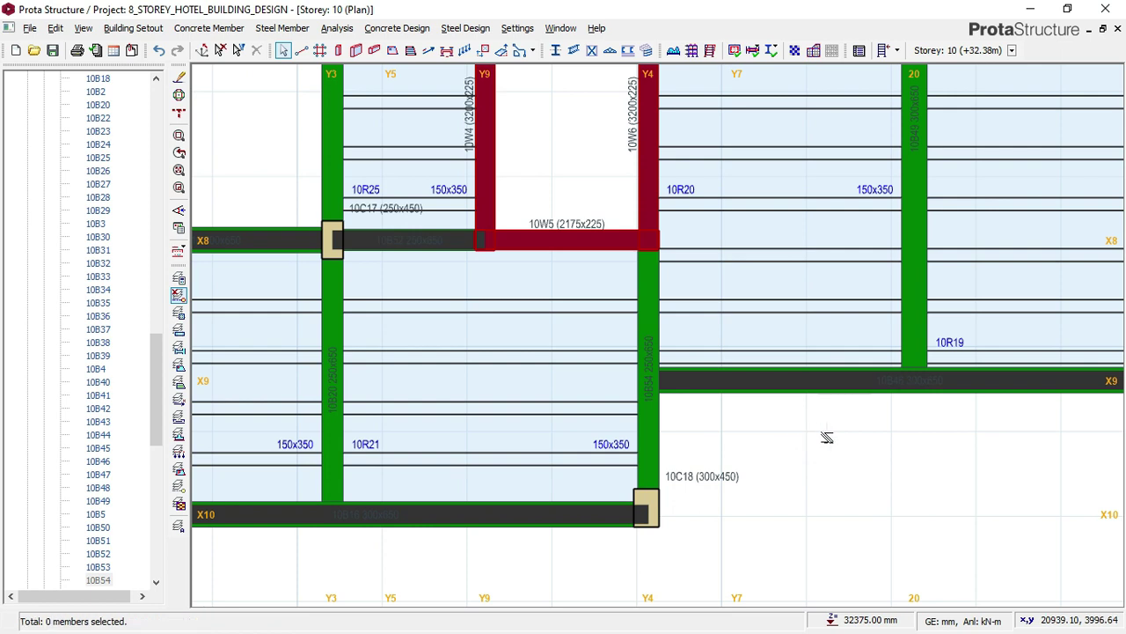
right_click(827, 437)
click(848, 465)
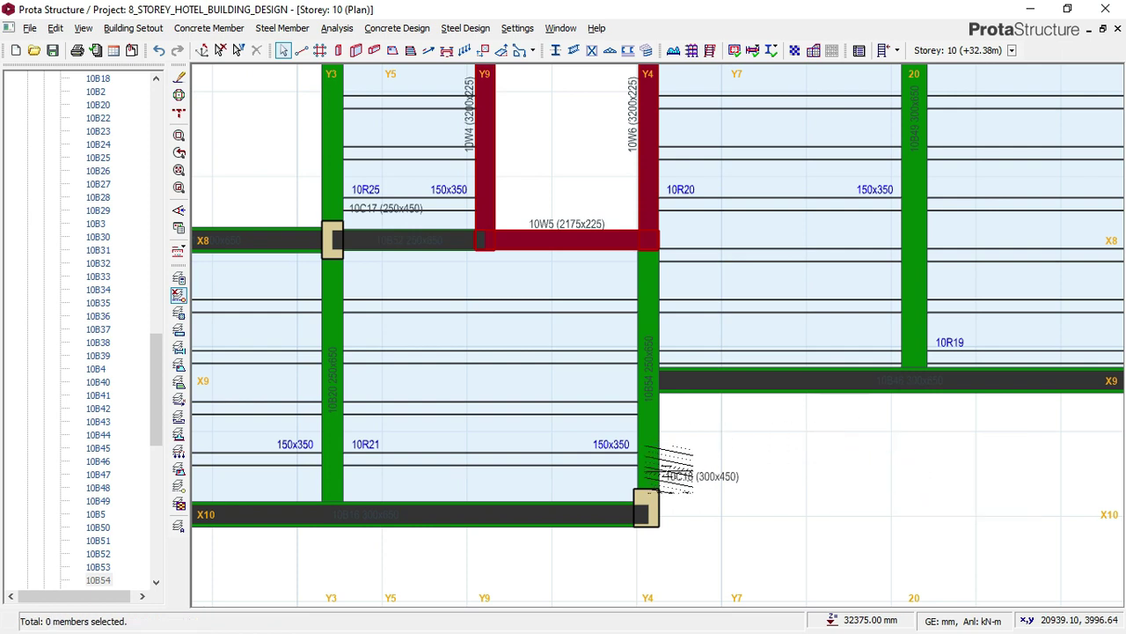
scroll(670, 471, up, 1)
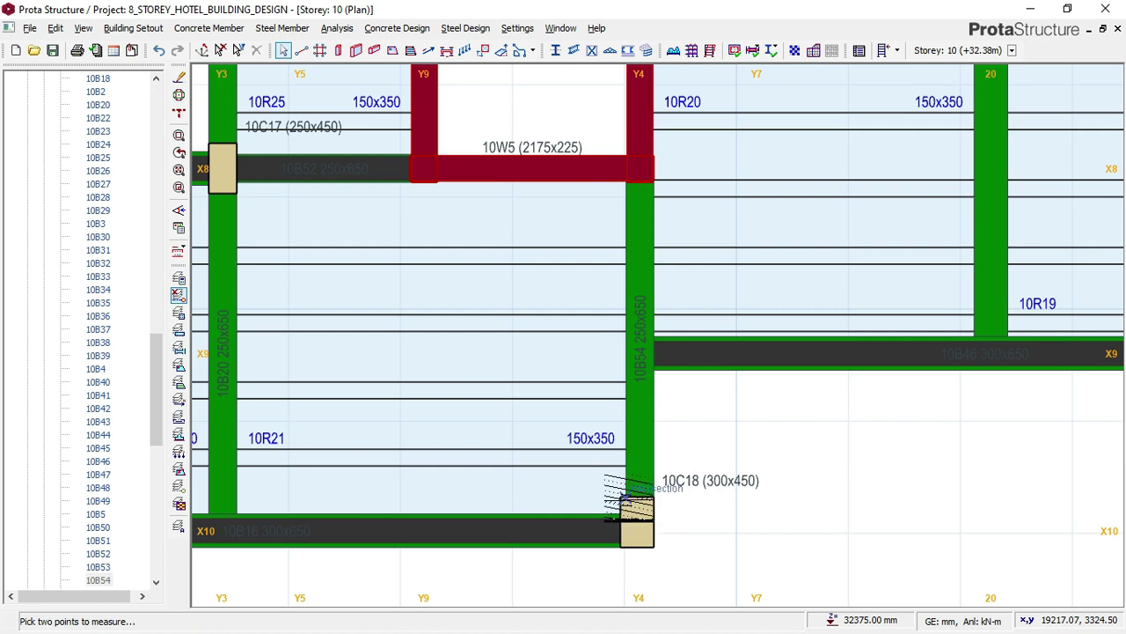
- Measure 1409 mm from column 10C18 to the X9 beam, then select beam 10B54
click(625, 500)
scroll(665, 362, up, 2)
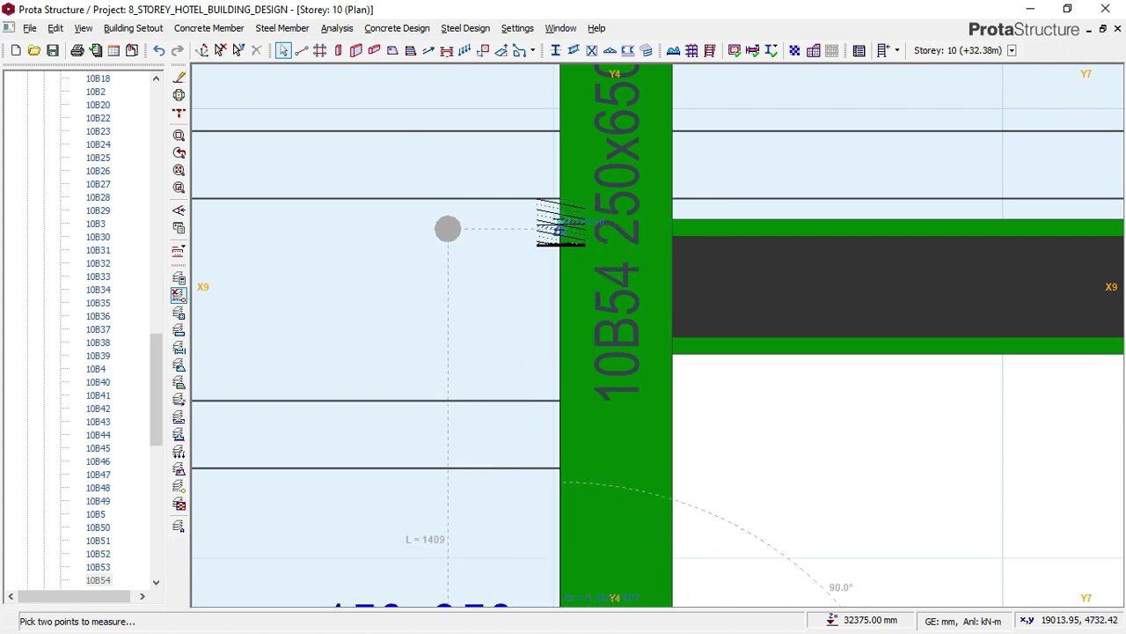
click(560, 229)
scroll(548, 246, down, 1)
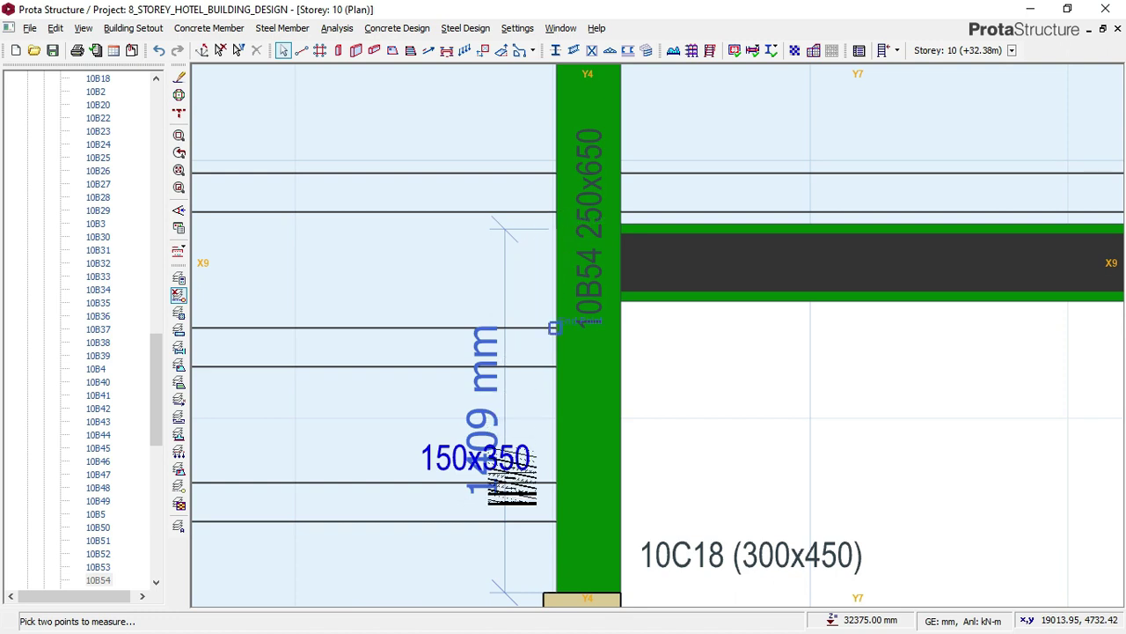
scroll(506, 480, up, 1)
scroll(521, 391, down, 1)
scroll(552, 394, down, 1)
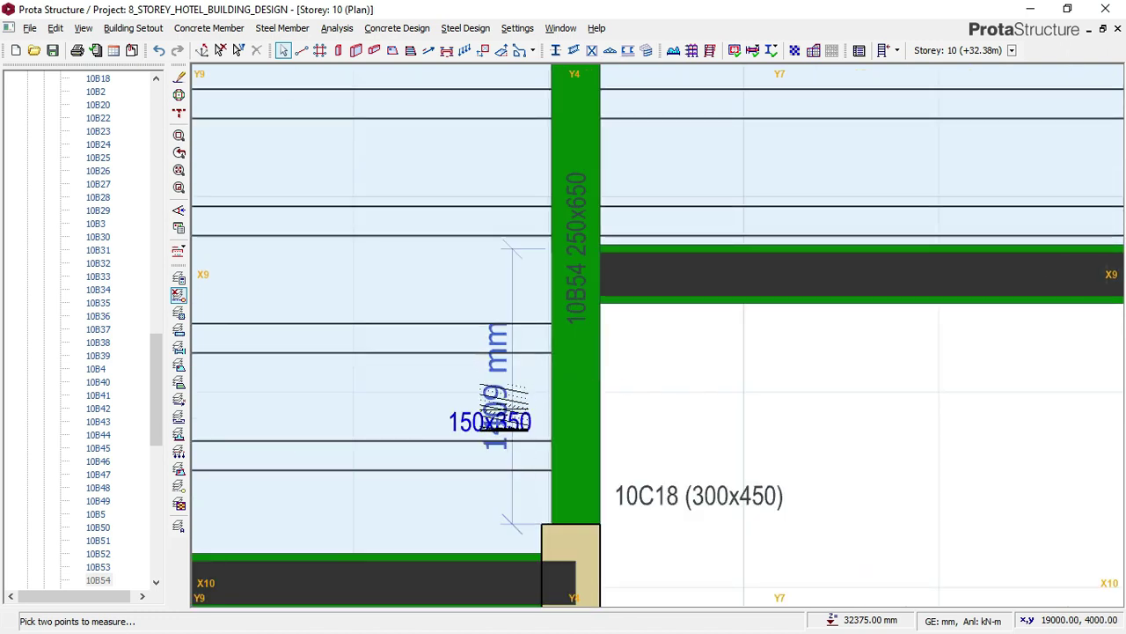
scroll(656, 418, down, 2)
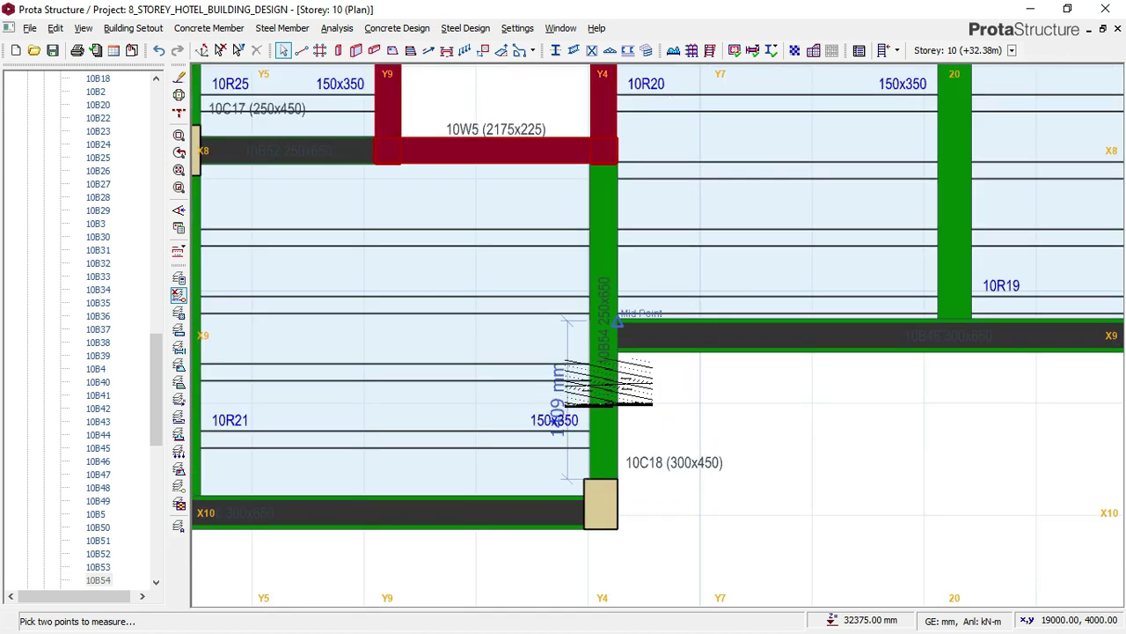
key(Escape)
click(623, 378)
- Load beam 10B54 with a 4.16 kN/m wall (3.47 kN/m², 1.2×0.225 m) over a manual 1.409 m length
right_click(669, 378)
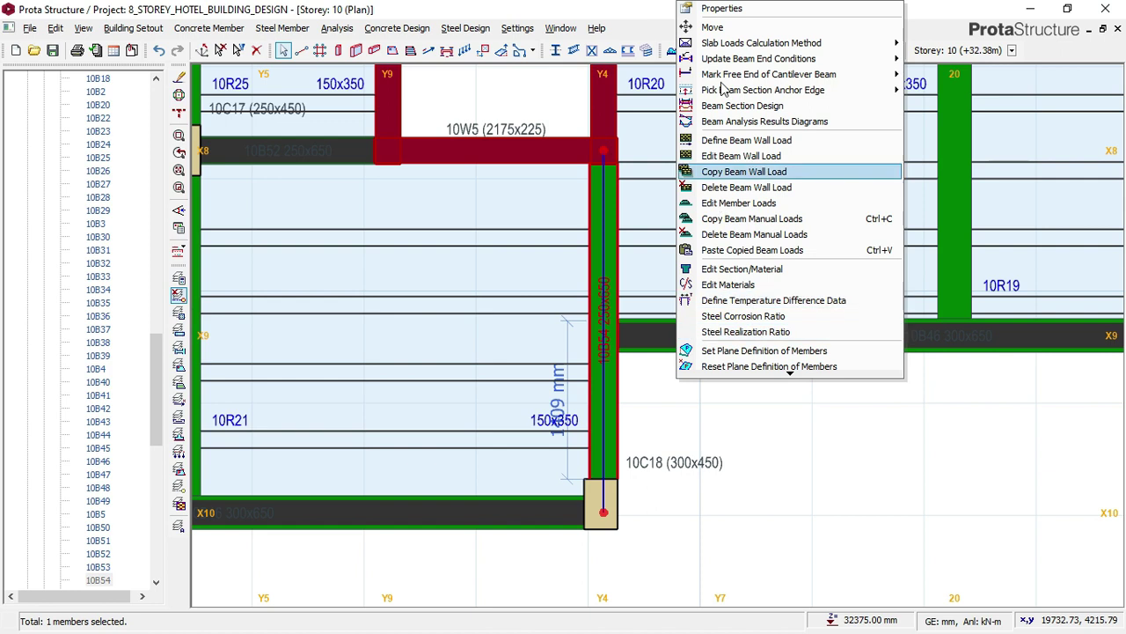
click(744, 156)
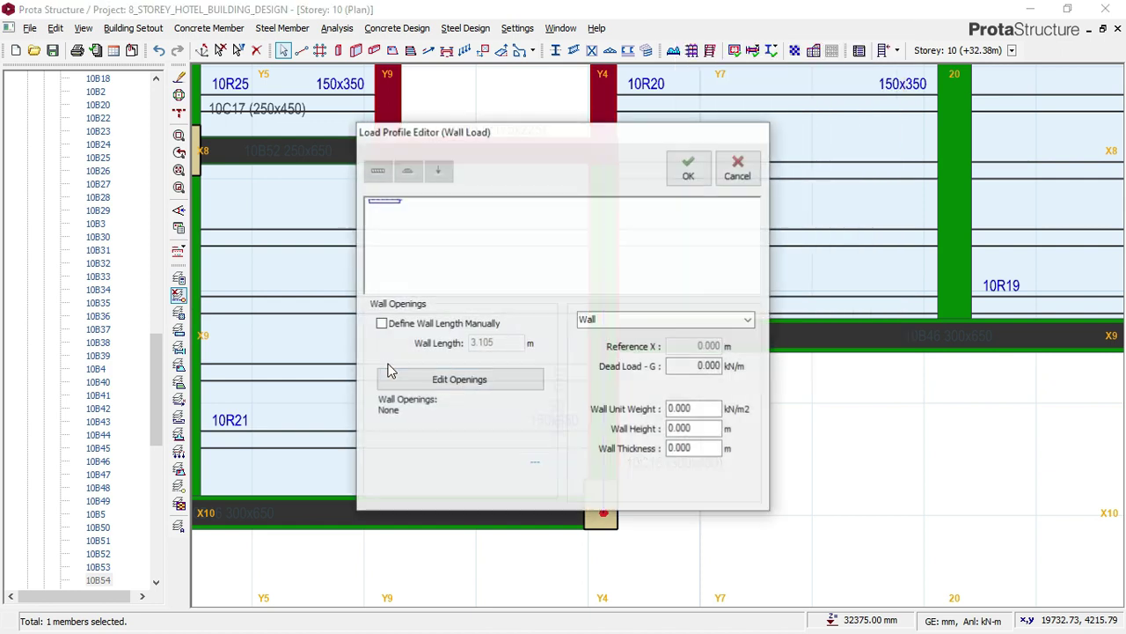
key(Tab)
key(Tab)
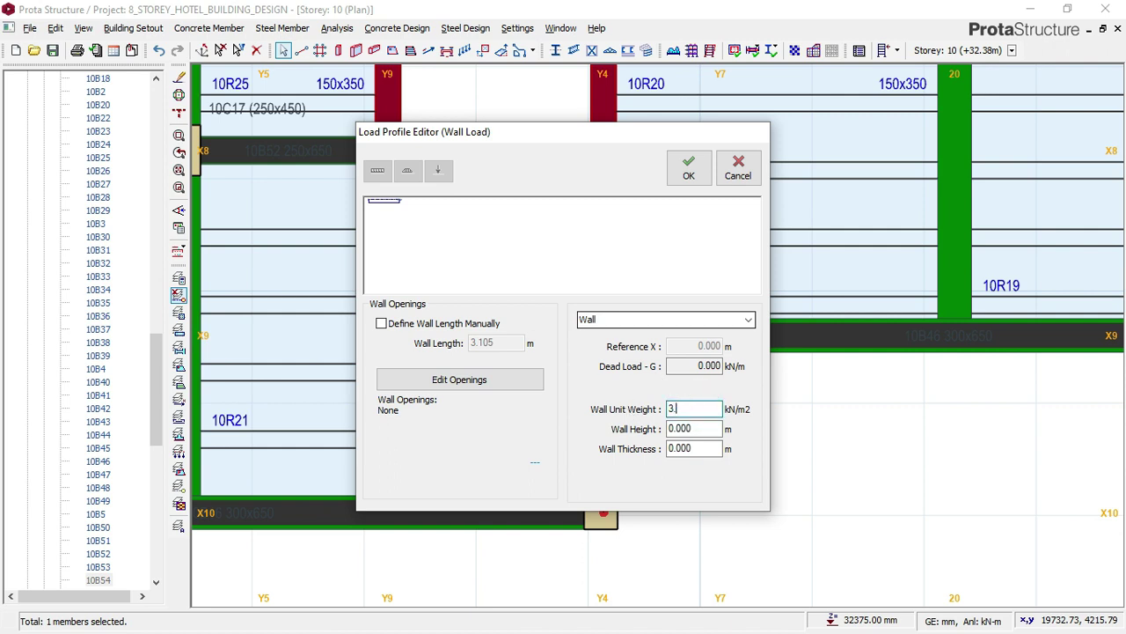
key(Tab)
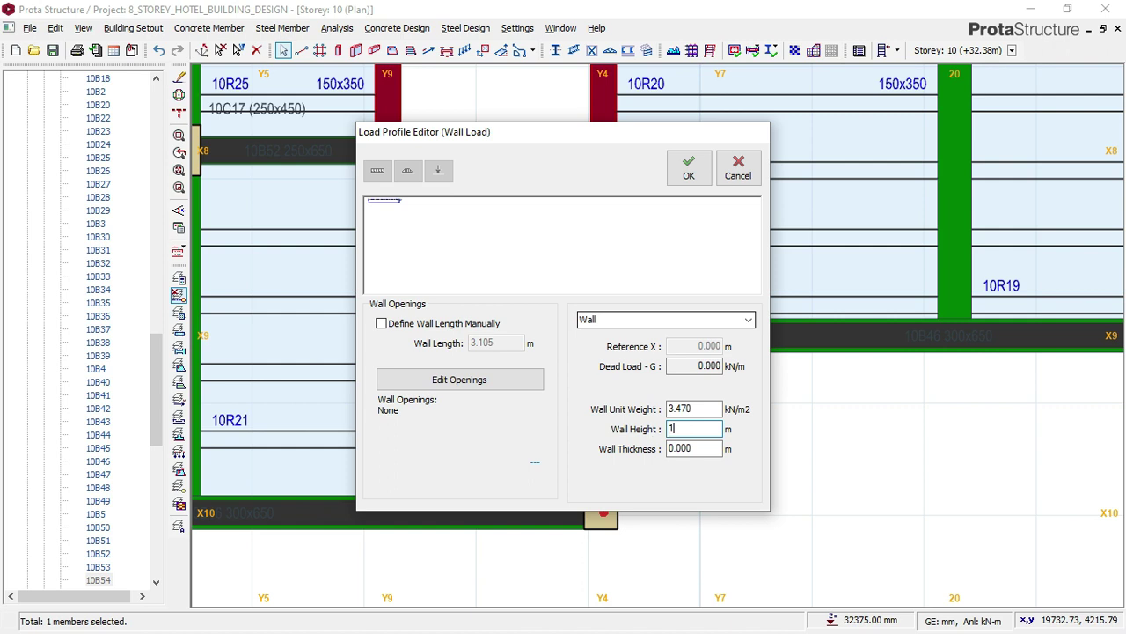
key(Tab)
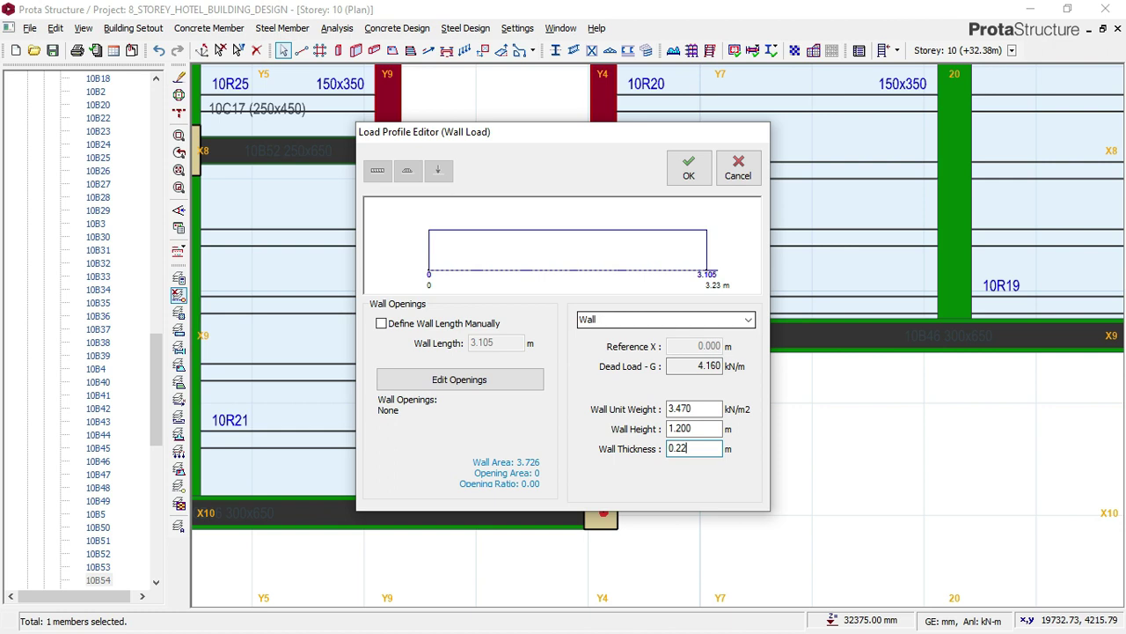
click(381, 324)
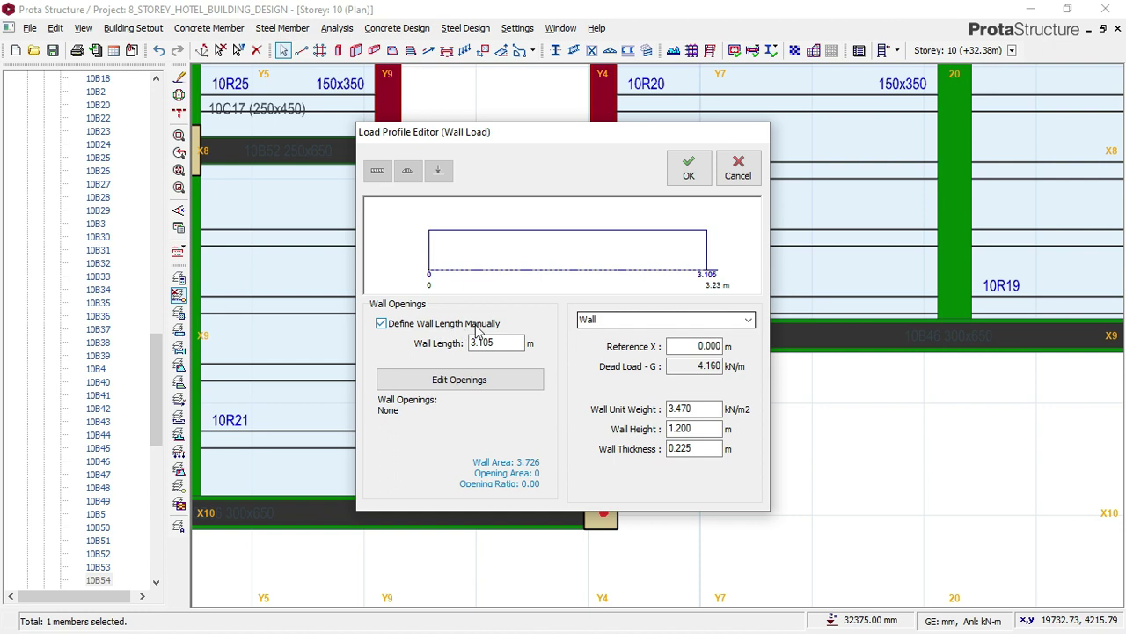
double_click(500, 344)
click(694, 174)
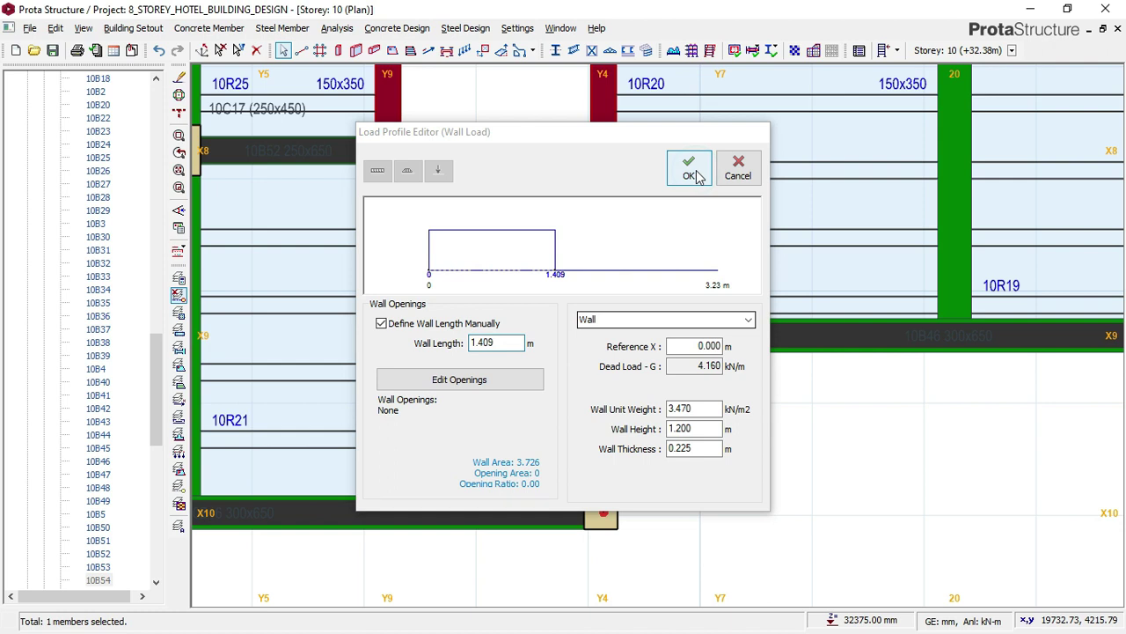
scroll(605, 363, up, 2)
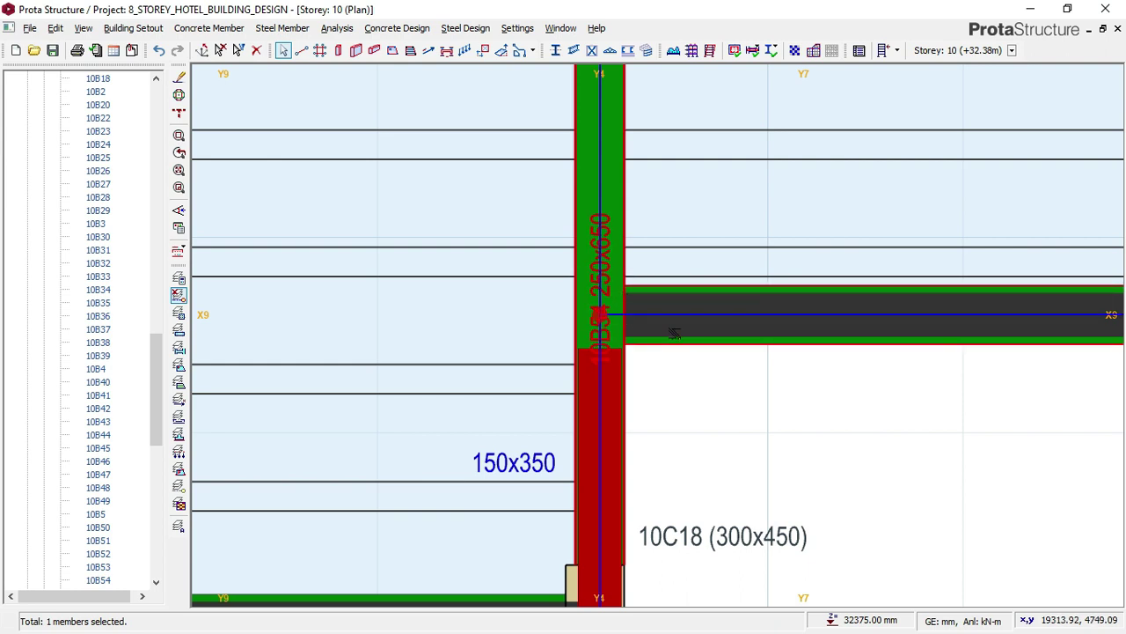
scroll(674, 329, down, 2)
scroll(1059, 332, up, 2)
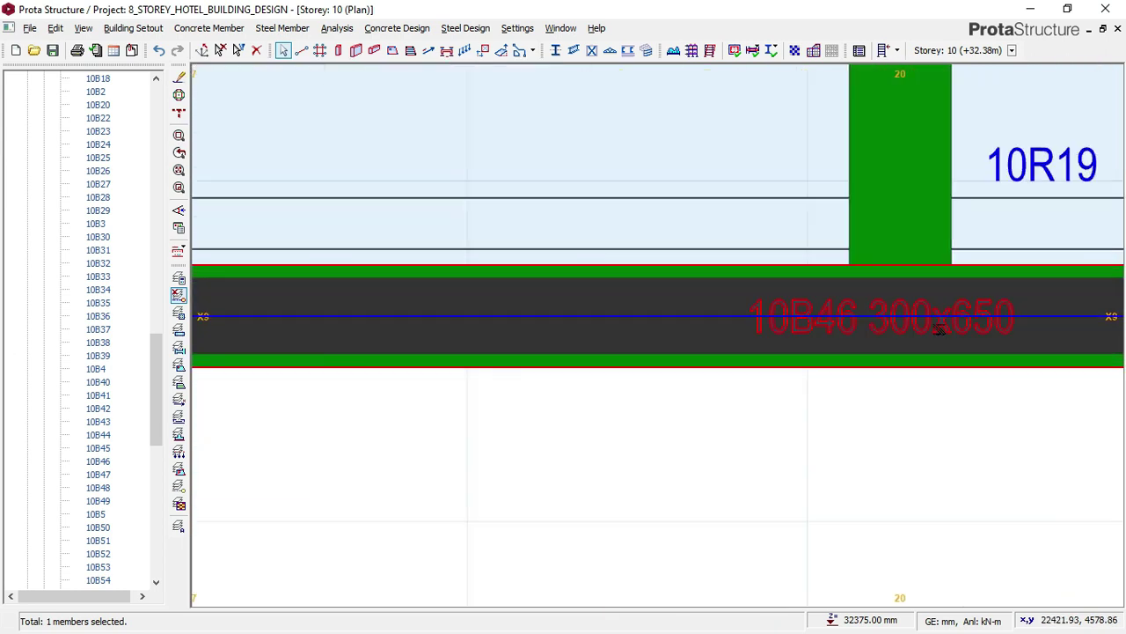
scroll(513, 357, down, 1)
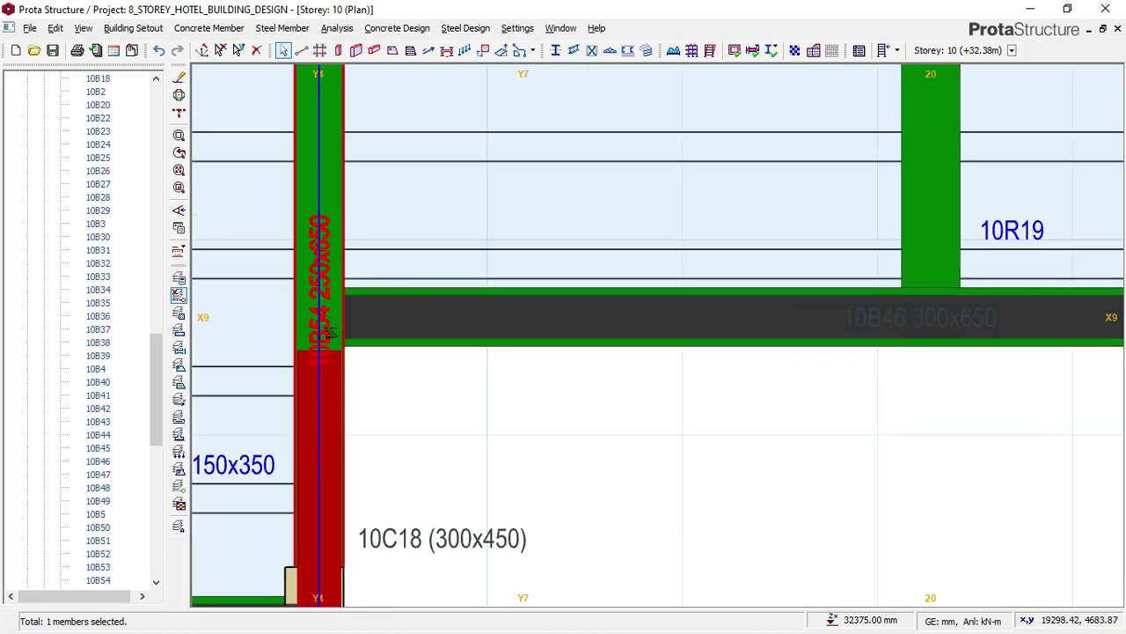
scroll(389, 376, up, 1)
- Change beam 10B54's manual wall length from 1.409 m to 1.7 m
right_click(405, 374)
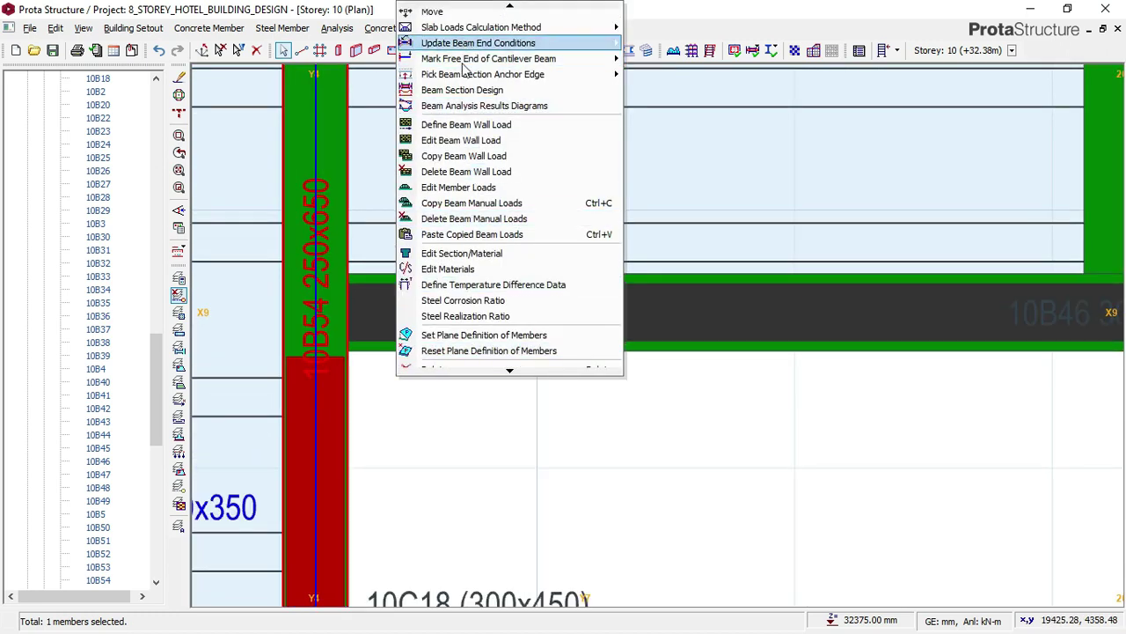
mouse_move(528, 43)
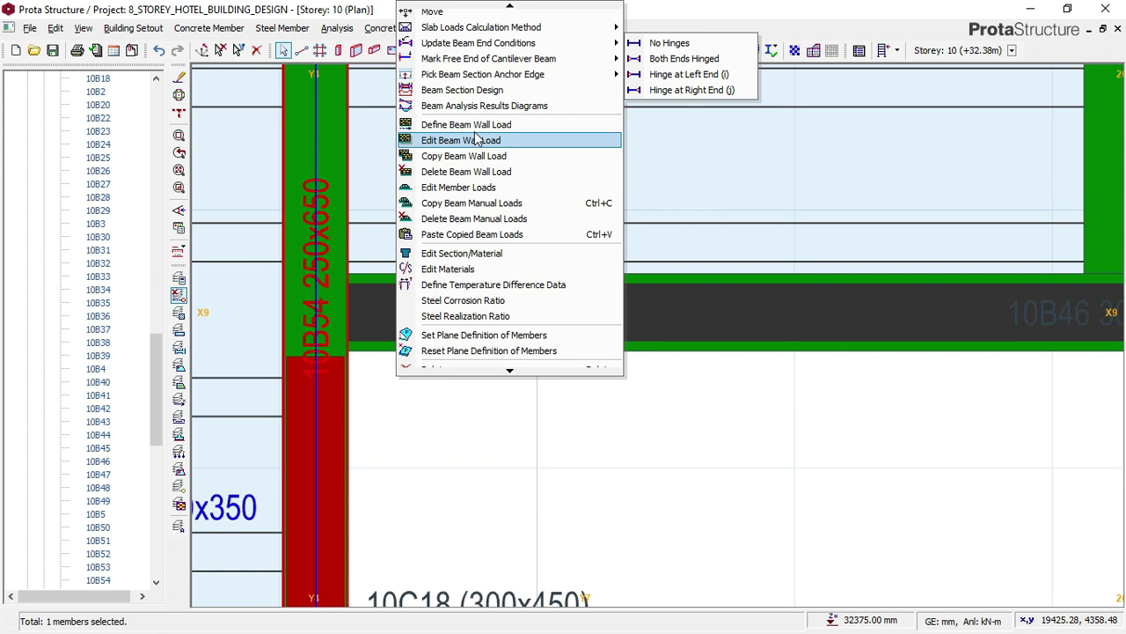
click(471, 138)
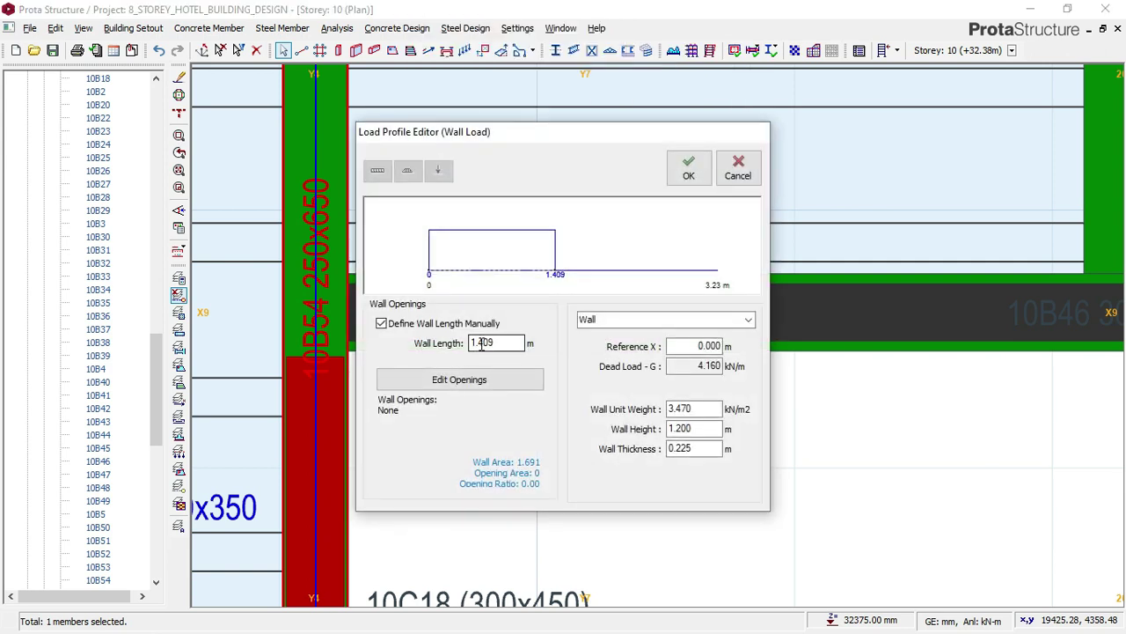
drag(480, 345, 498, 345)
click(689, 167)
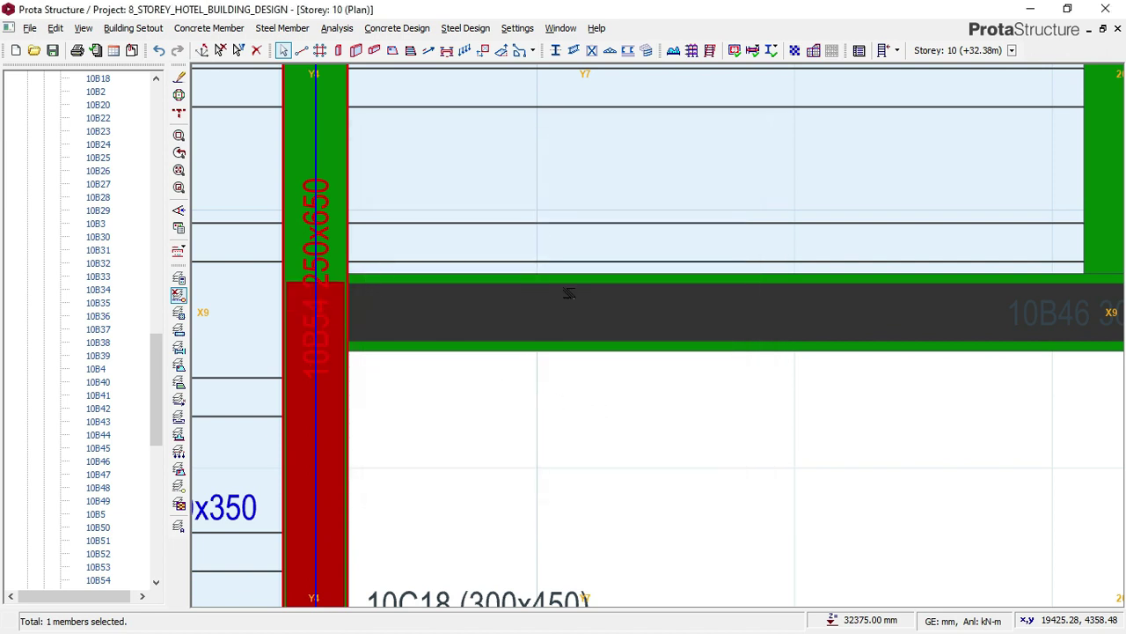
- Open the storey 10 3D view to check the new parapet wall on the Y4 roof beam
scroll(570, 293, down, 4)
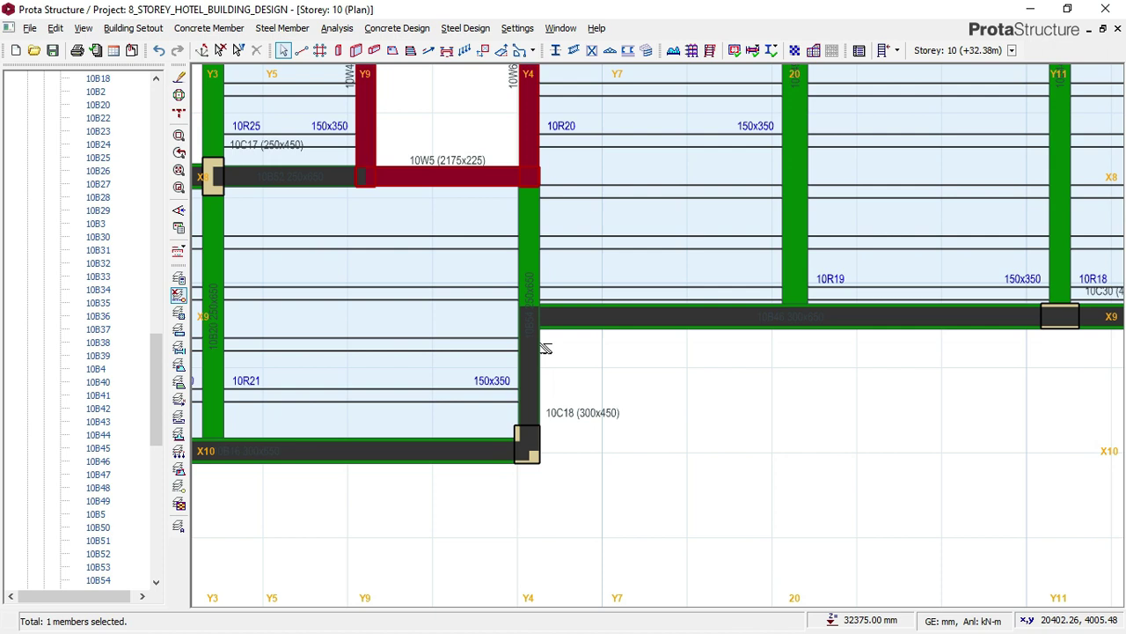
scroll(544, 348, up, 2)
click(538, 363)
click(352, 352)
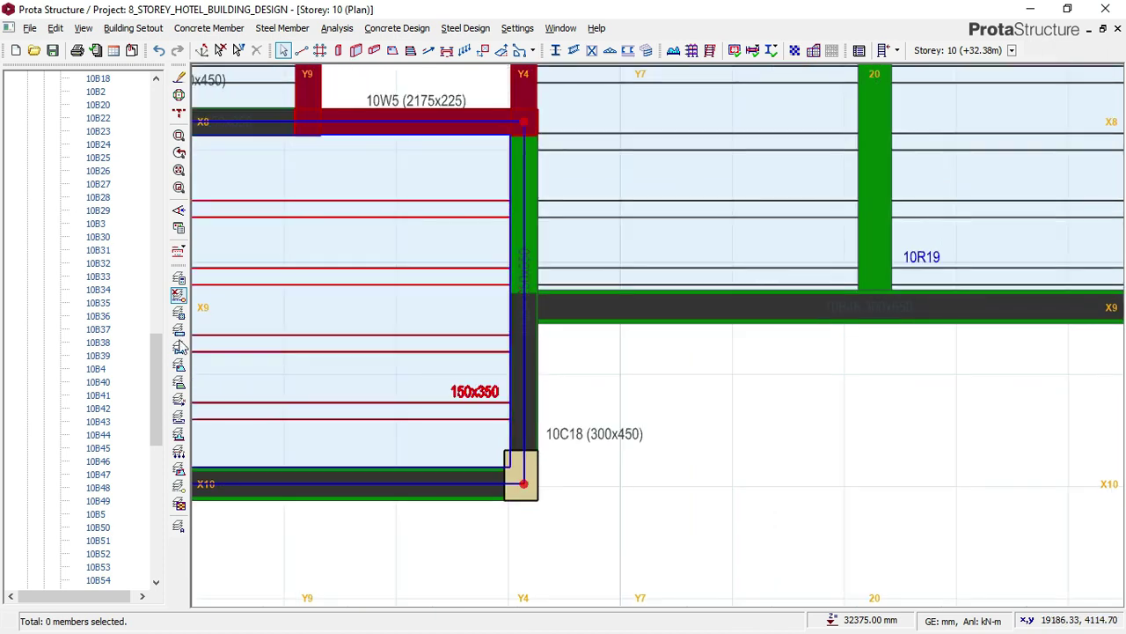
drag(161, 363, 148, 176)
double_click(97, 212)
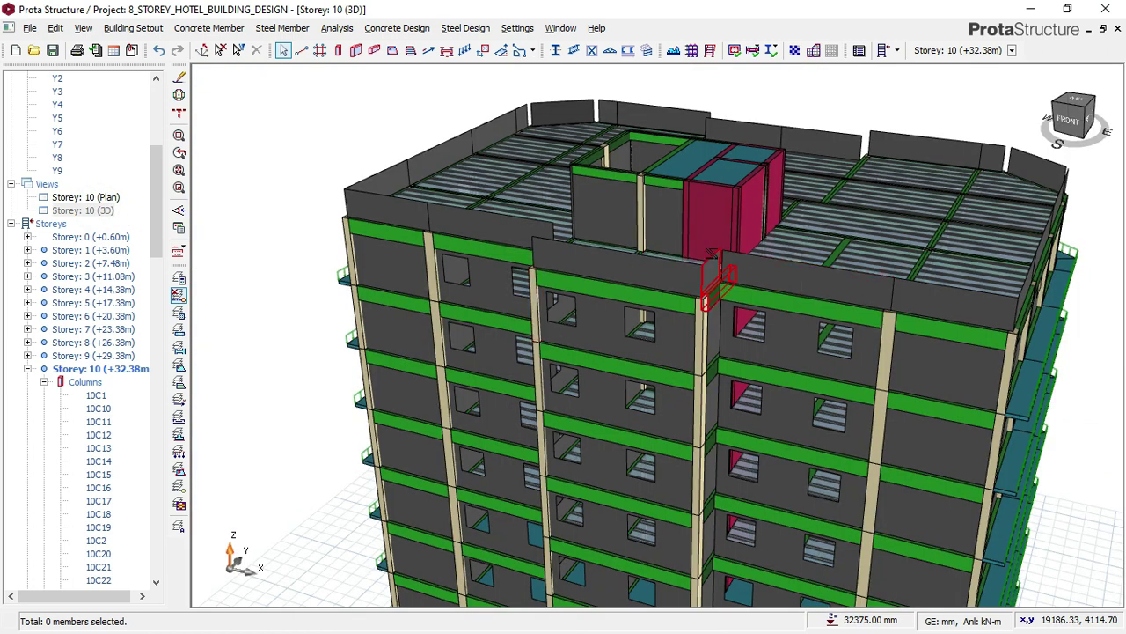
- Return to the storey 10 plan view
double_click(104, 199)
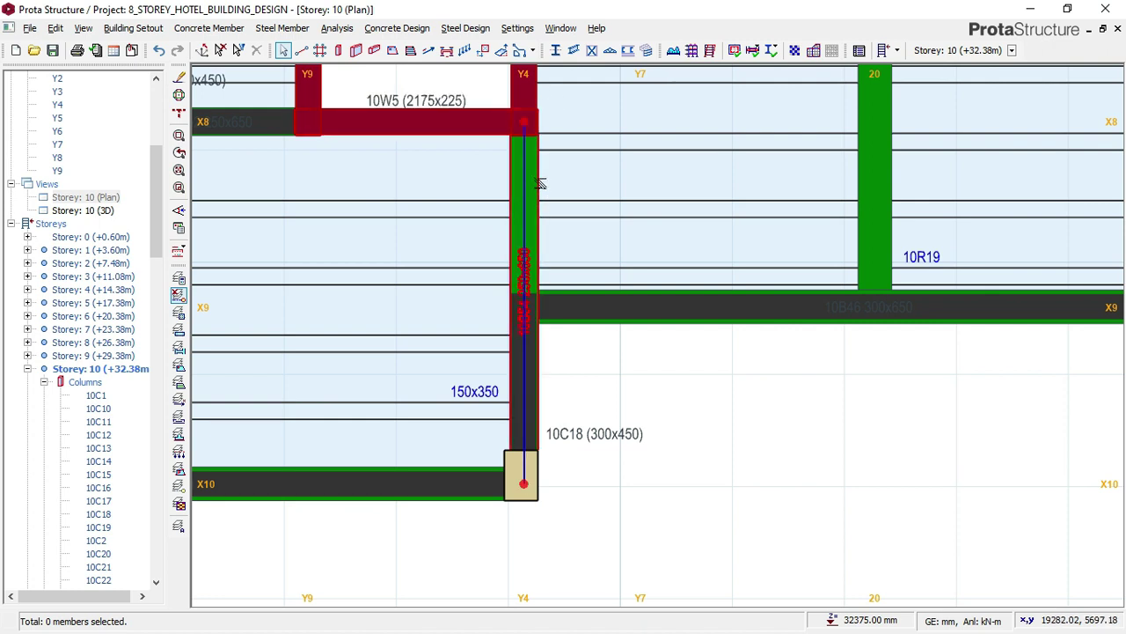
mouse_move(541, 183)
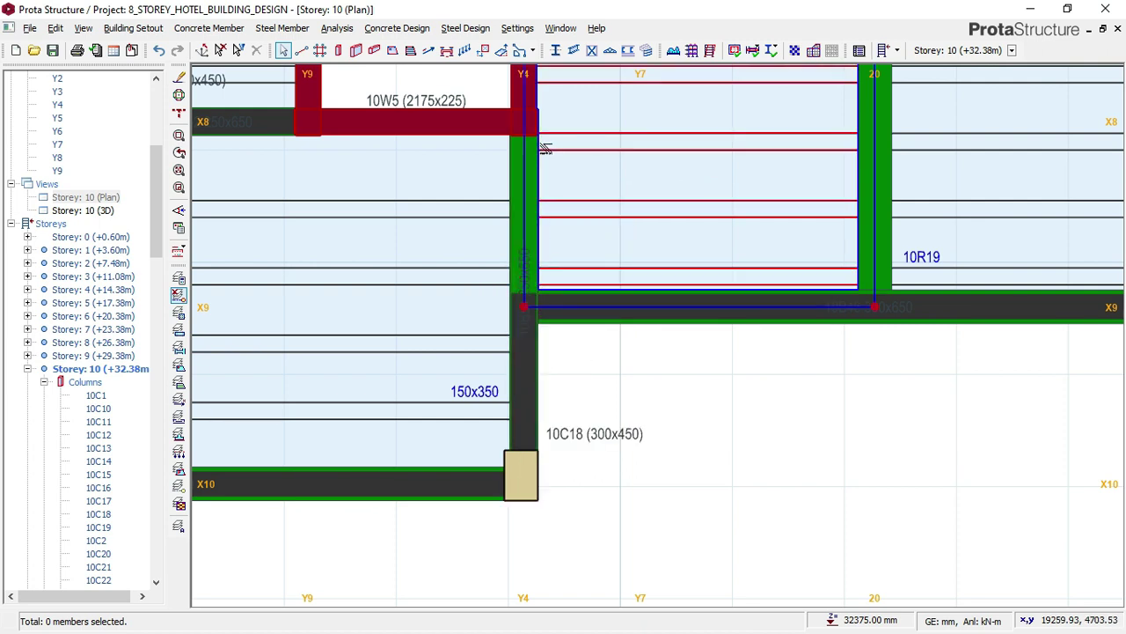
scroll(845, 373, down, 3)
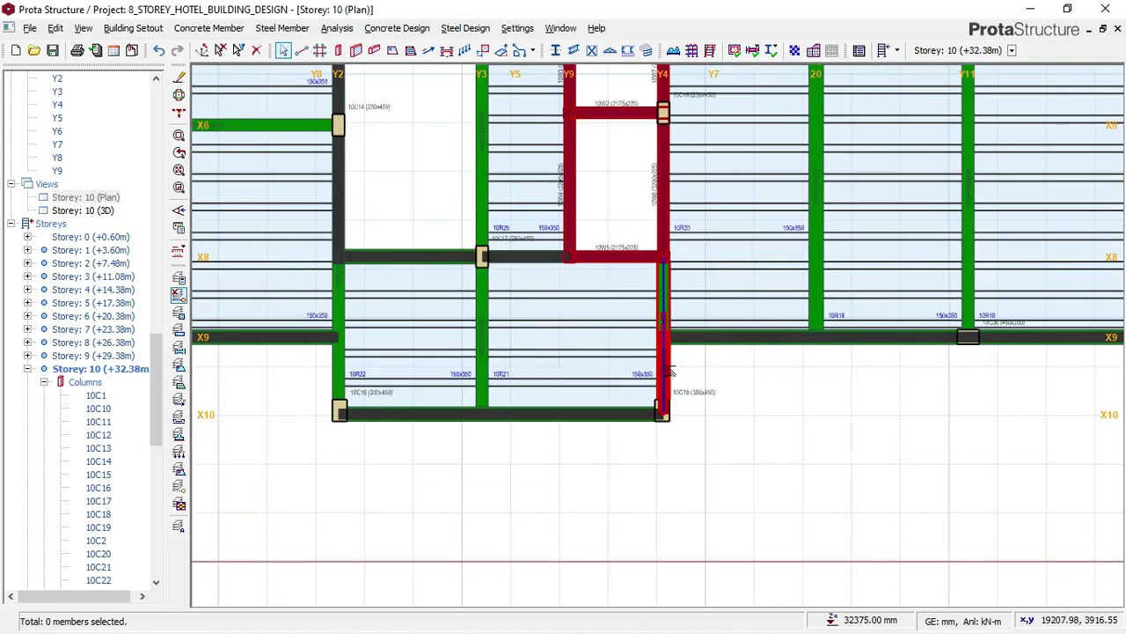
- Copy the Y4 beam's wall load and paste it onto the X10 beam, replacing its existing load
right_click(308, 419)
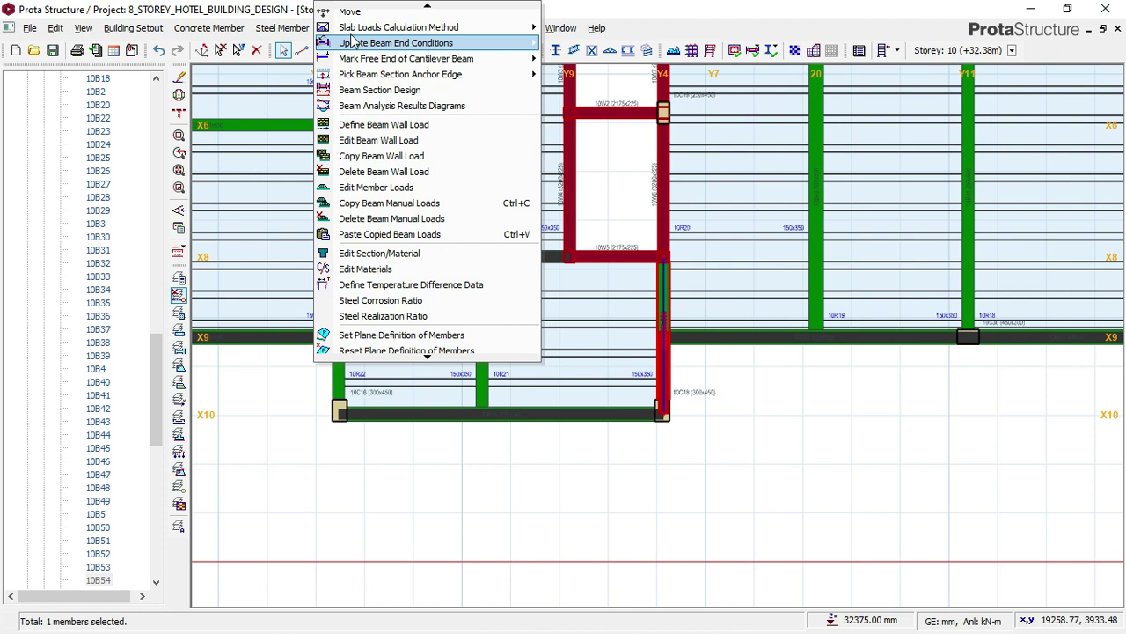
click(390, 156)
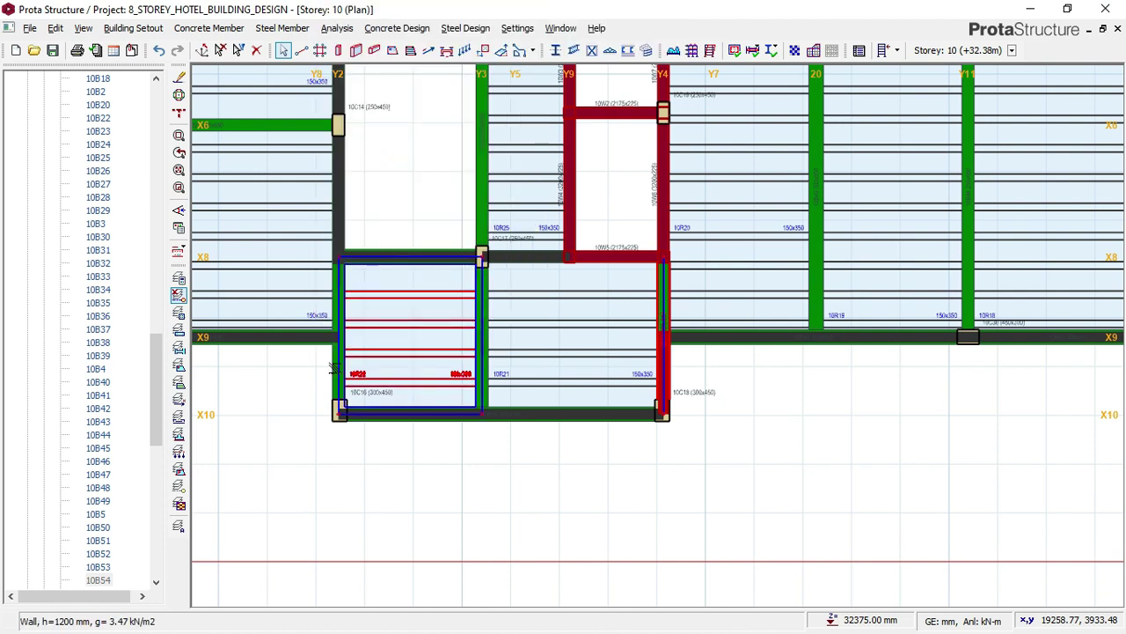
scroll(332, 368, up, 2)
scroll(330, 365, up, 1)
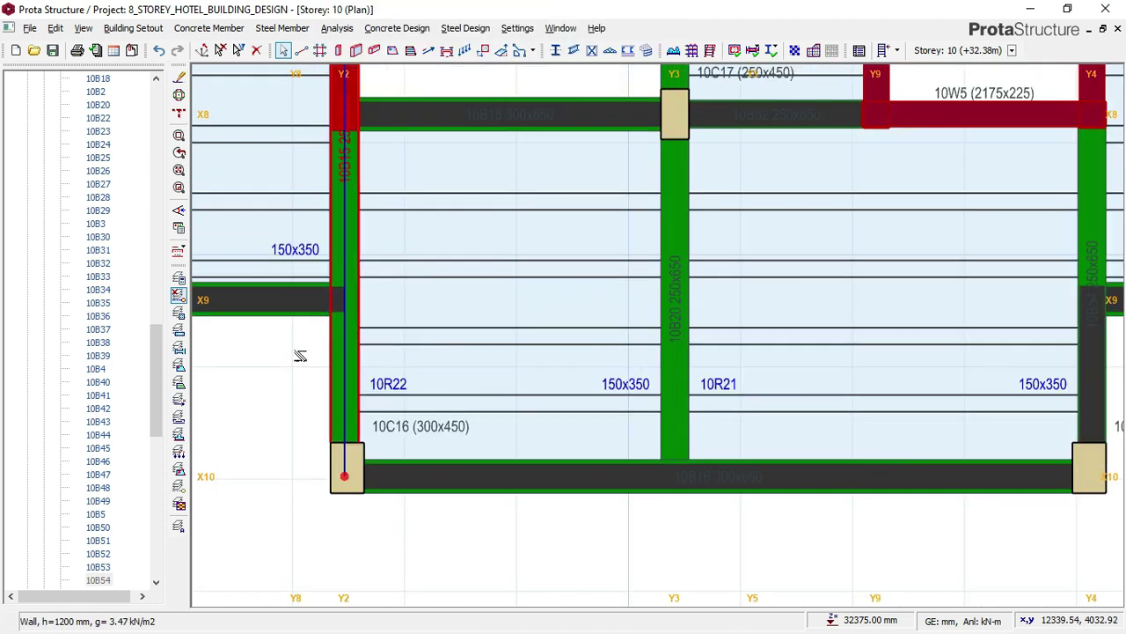
right_click(319, 331)
click(379, 319)
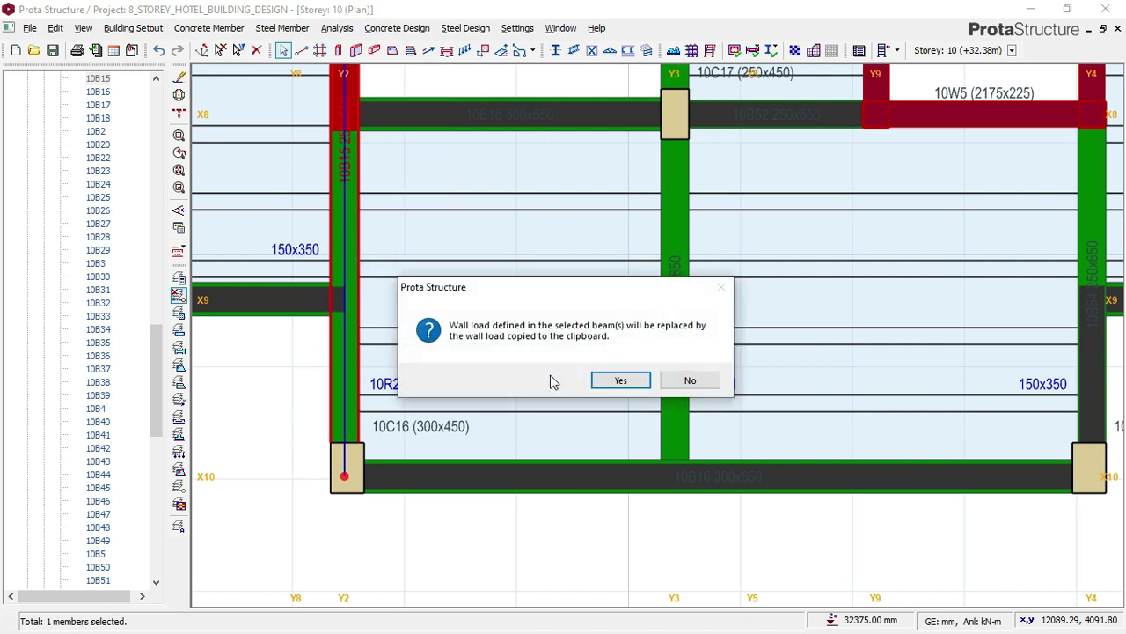
click(616, 381)
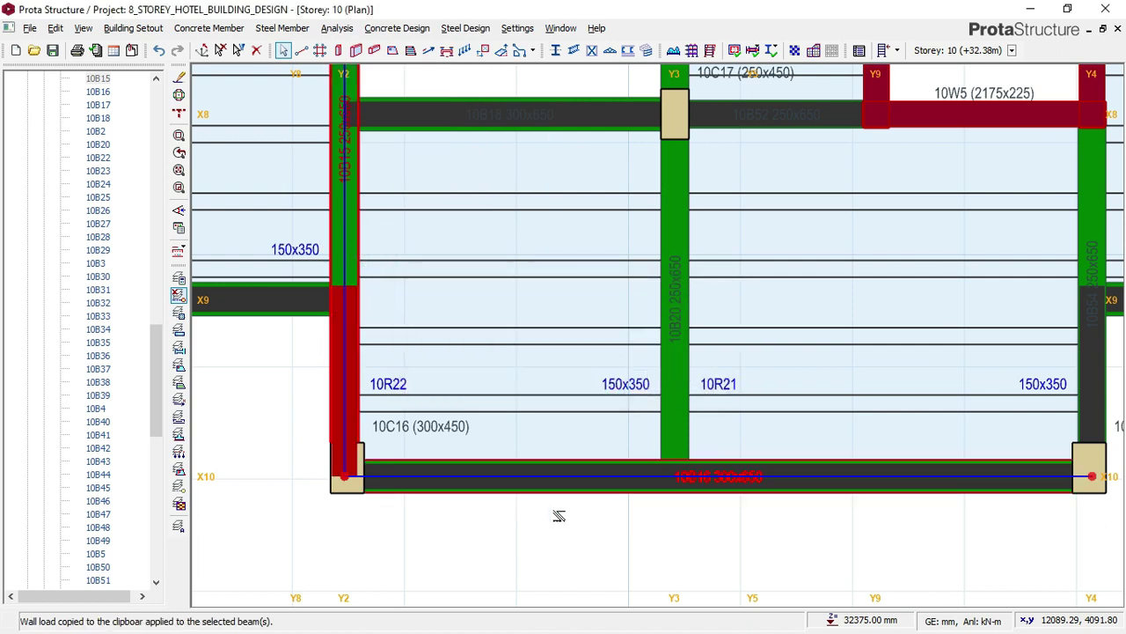
scroll(528, 533, down, 2)
drag(156, 370, 156, 149)
- Orbit the storey 10 3D model over the roof, then go back to the storey 10 plan
click(104, 251)
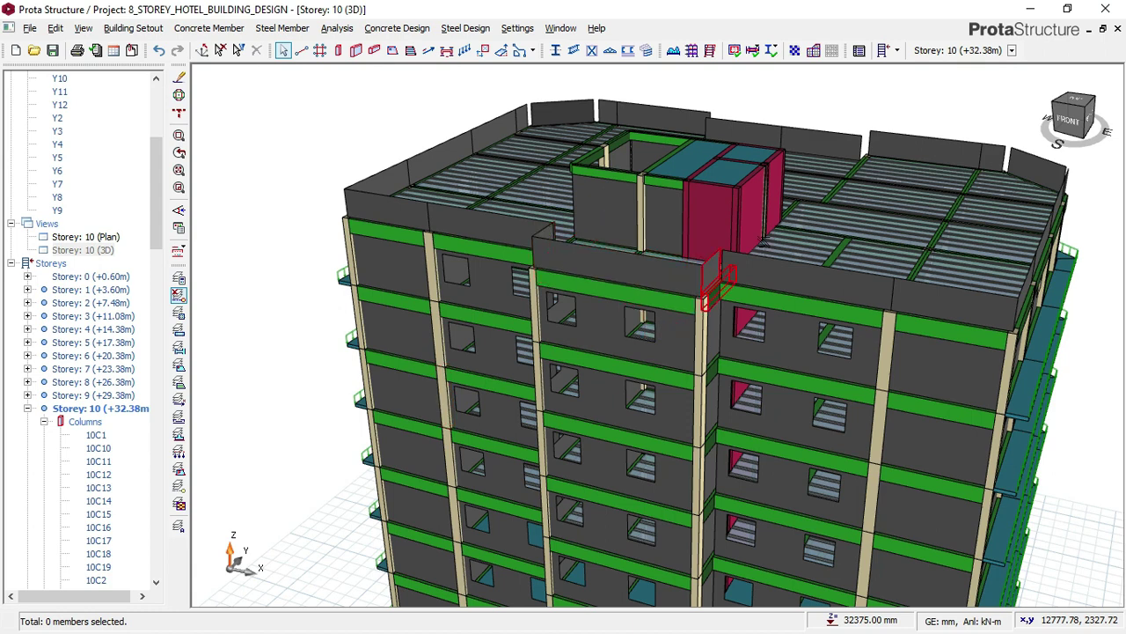
mouse_move(762, 249)
middle_down()
mouse_move(652, 269)
mouse_move(642, 283)
middle_up()
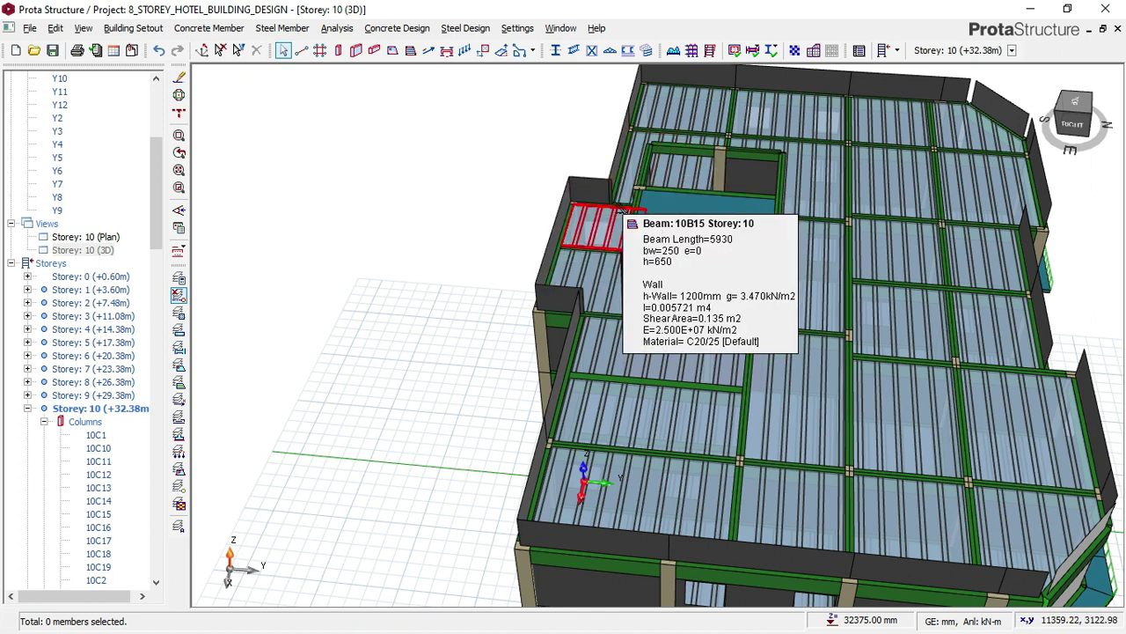
double_click(88, 237)
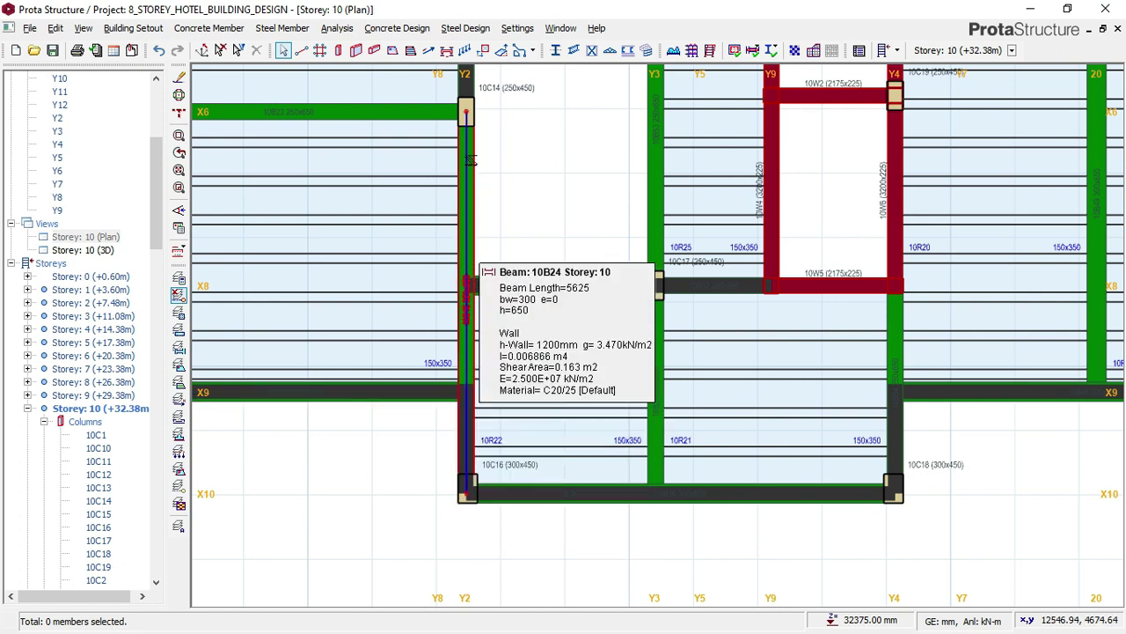
scroll(585, 229, down, 3)
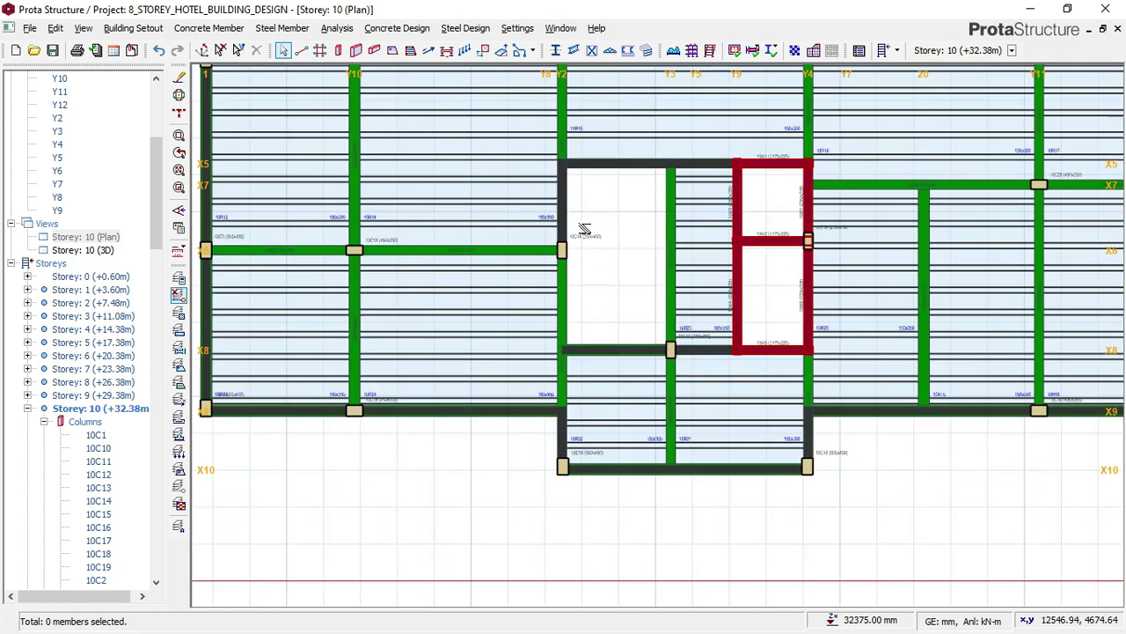
middle_drag(600, 325, 621, 546)
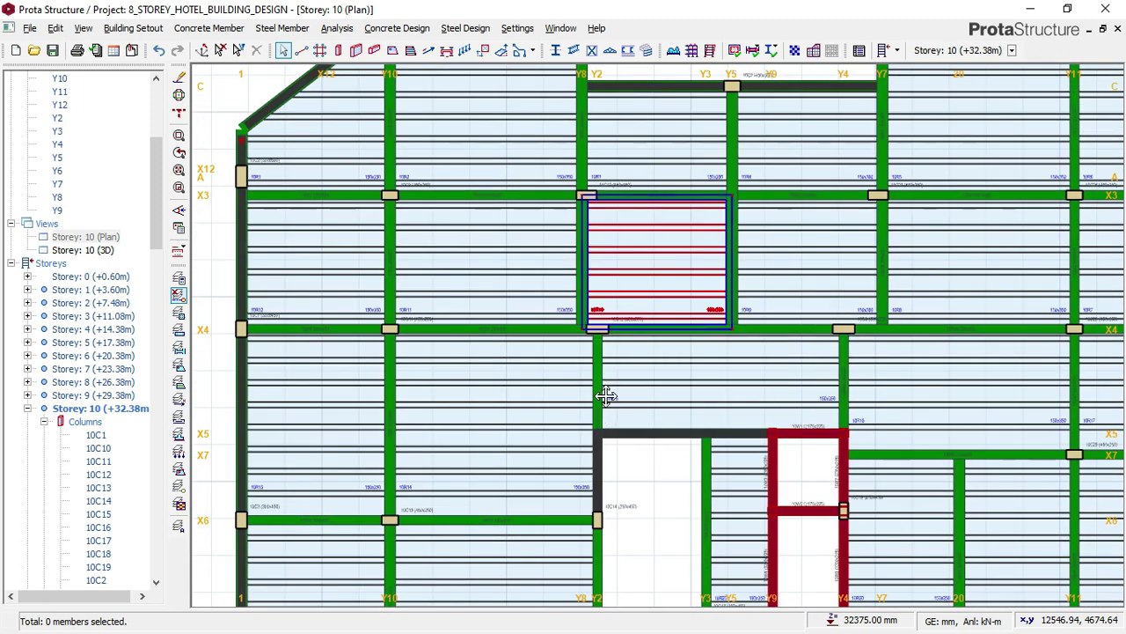
middle_drag(594, 303, 594, 460)
scroll(578, 246, up, 5)
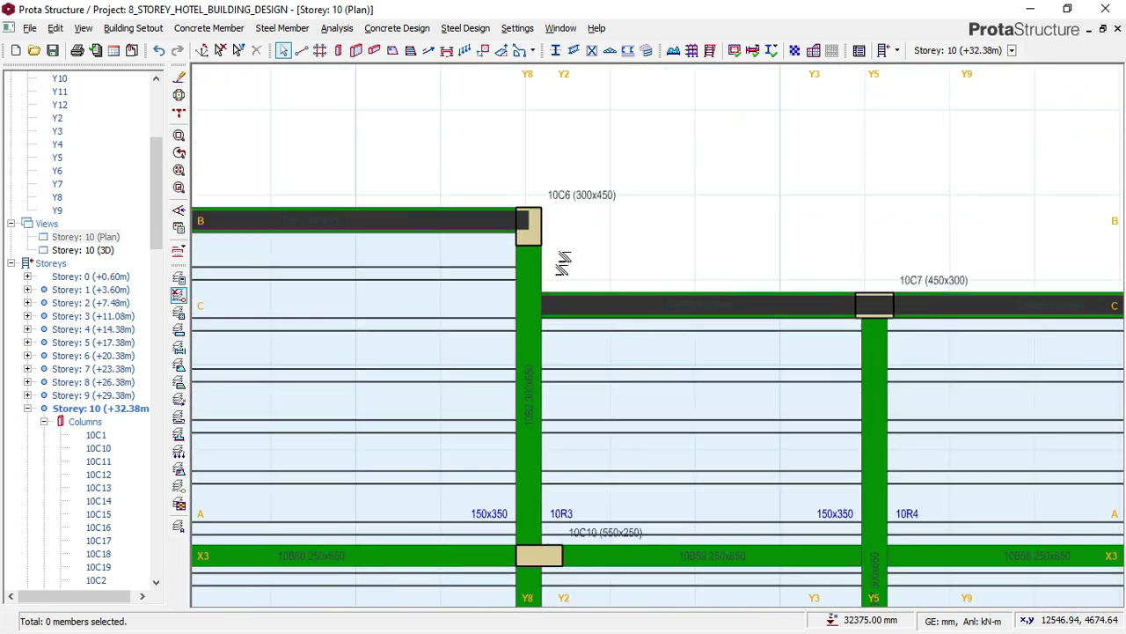
scroll(560, 223, down, 6)
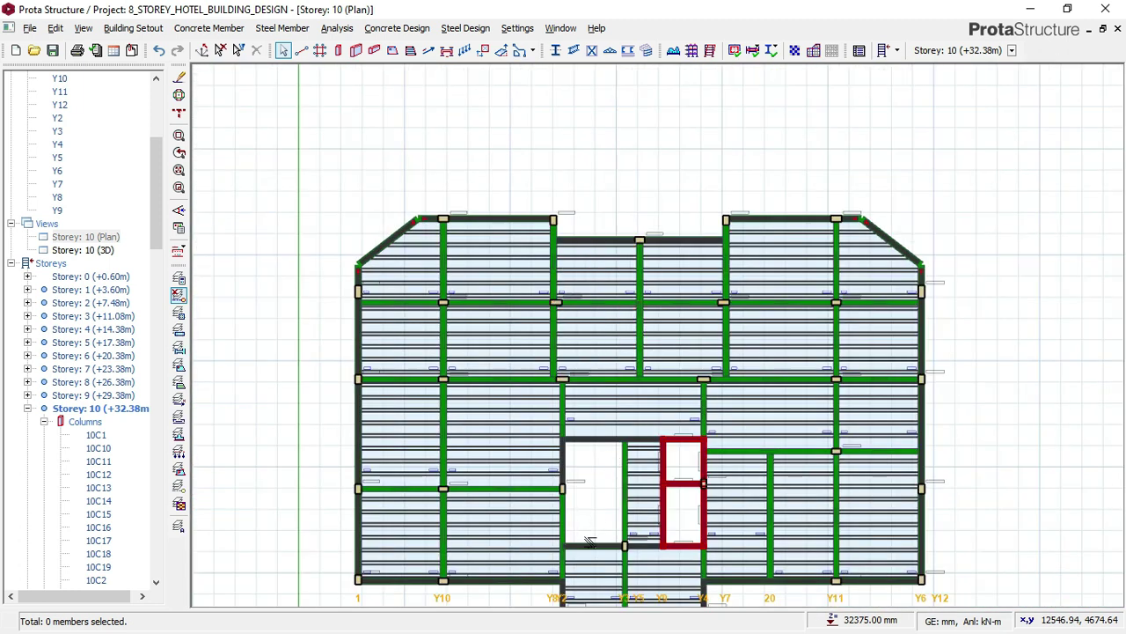
scroll(576, 368, up, 5)
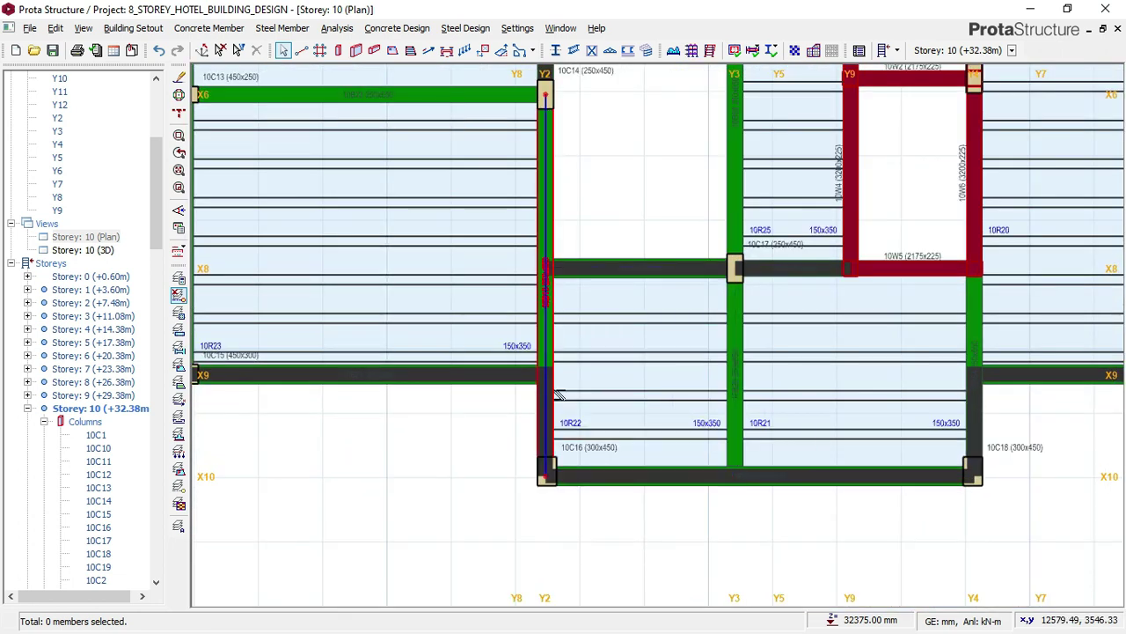
scroll(563, 387, down, 4)
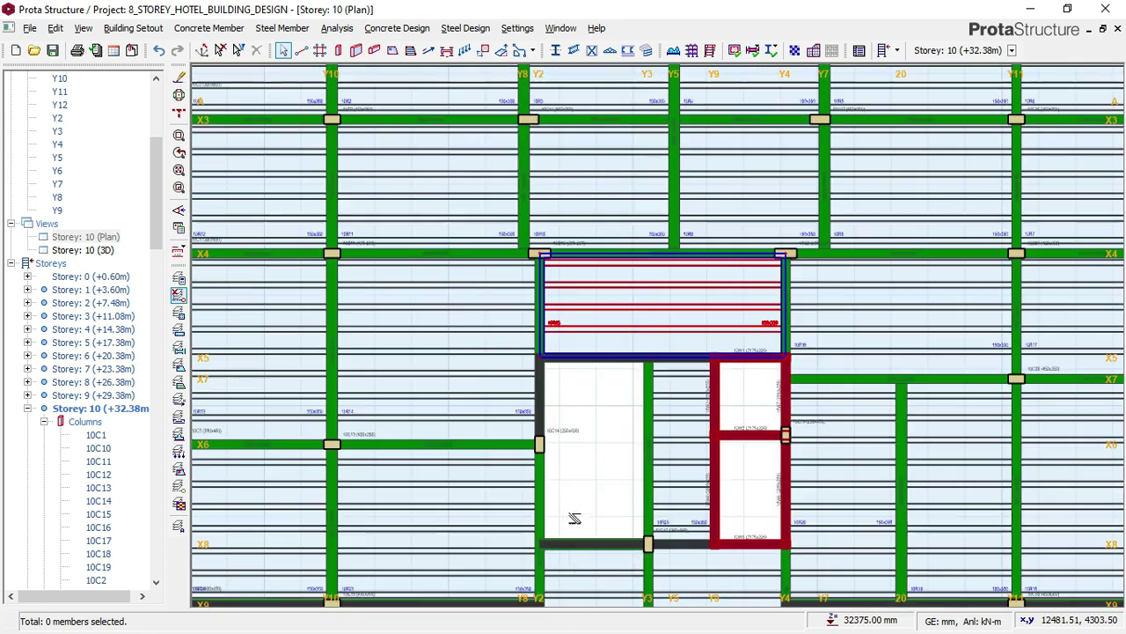
scroll(540, 234, down, 3)
scroll(550, 334, up, 4)
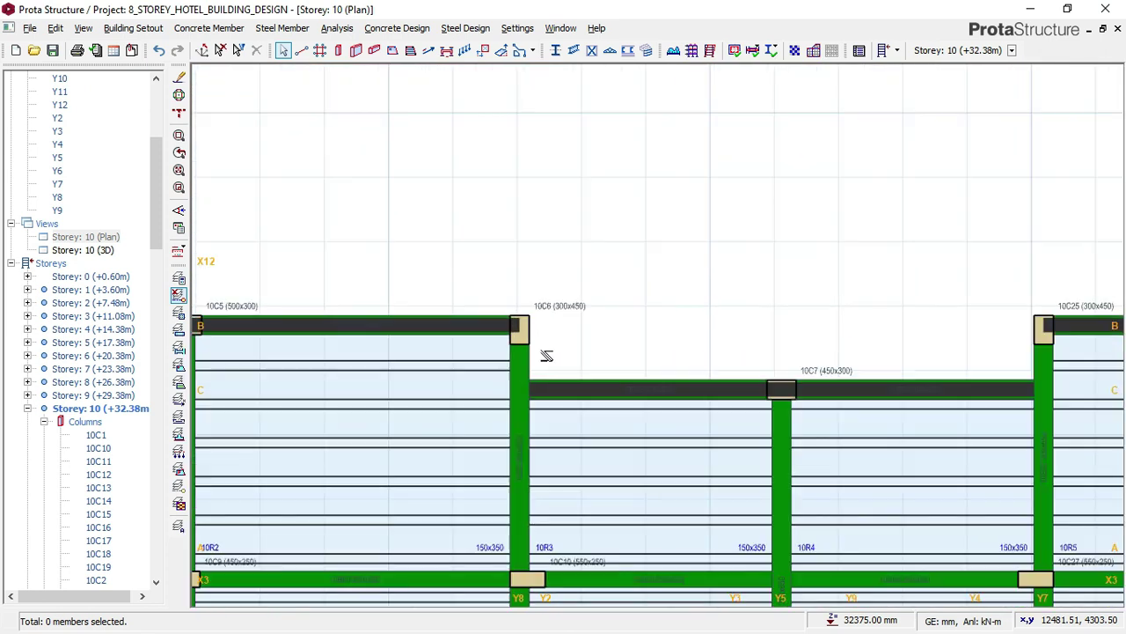
middle_drag(499, 301, 455, 270)
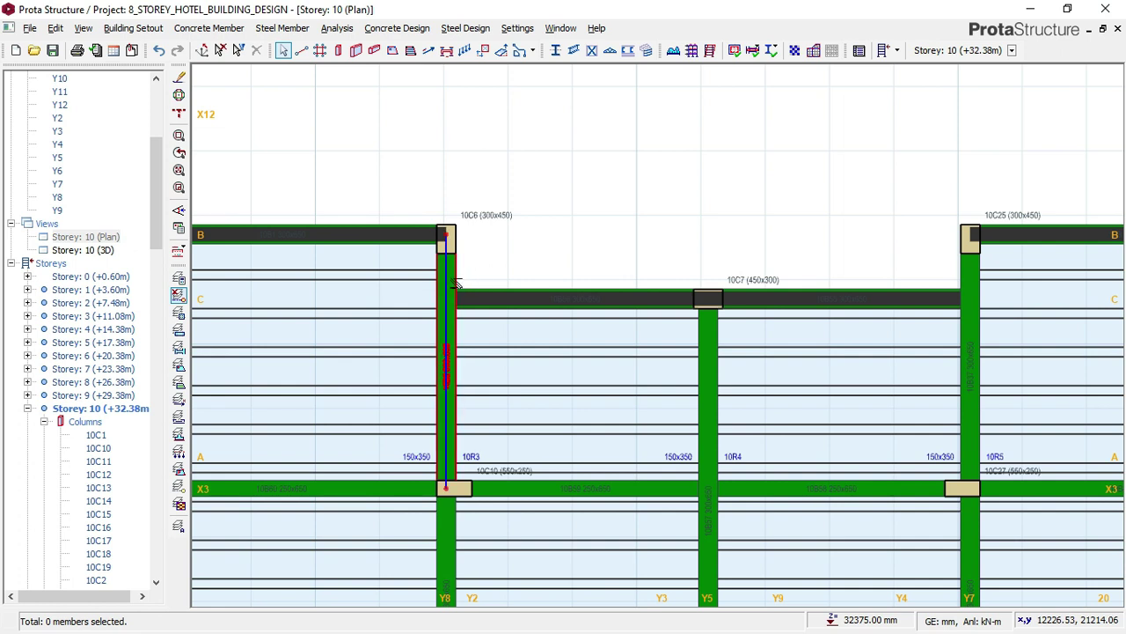
middle_drag(536, 264, 465, 247)
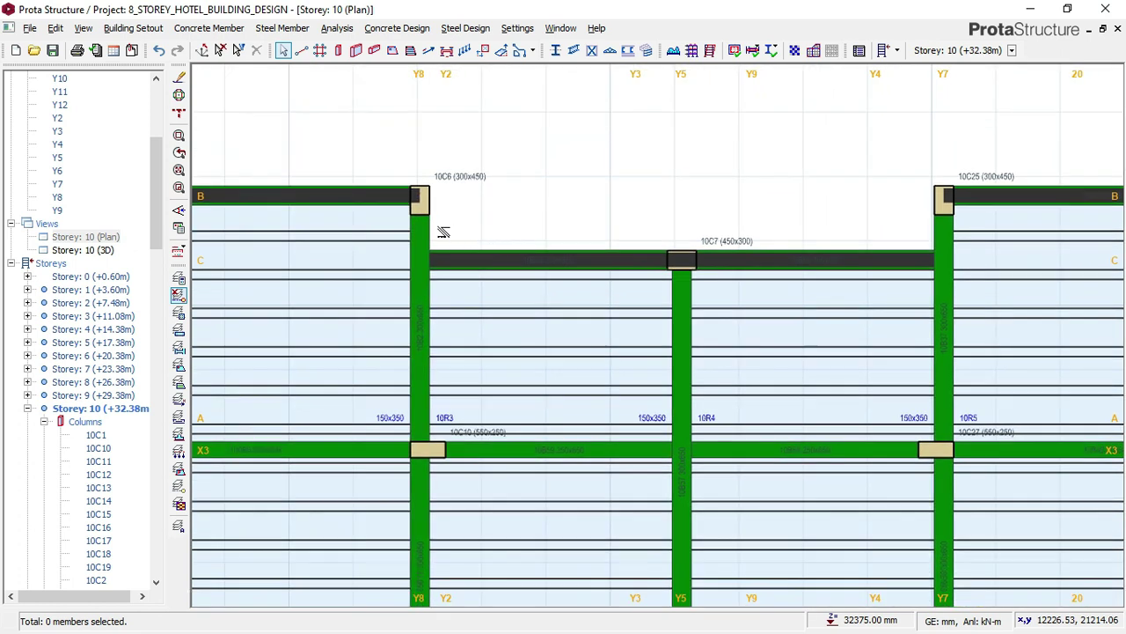
scroll(435, 234, up, 1)
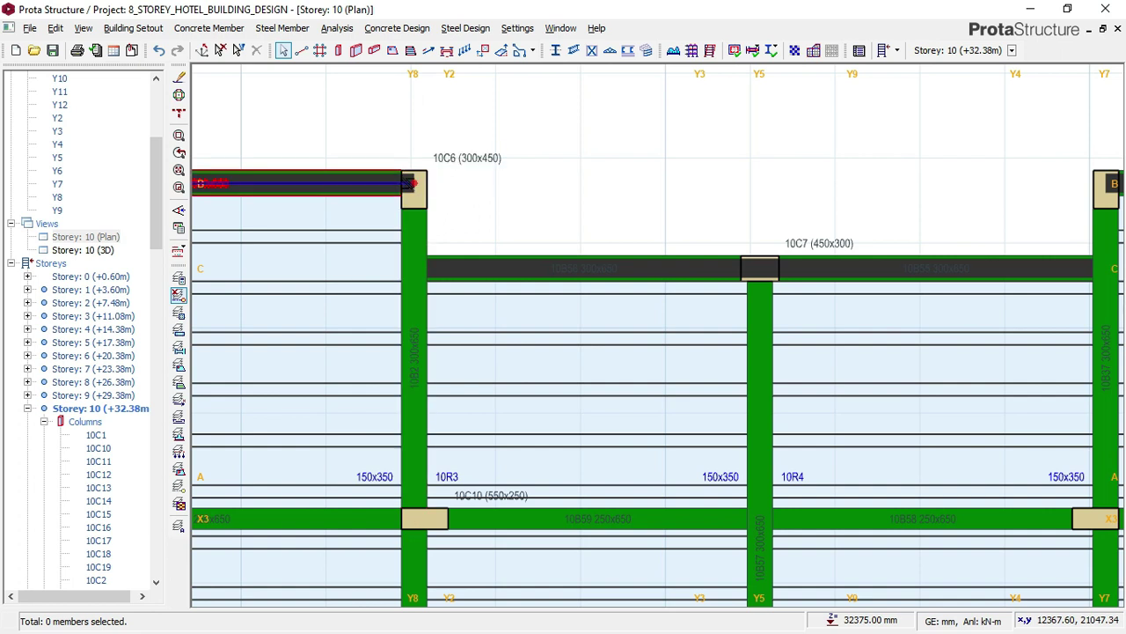
scroll(414, 183, up, 1)
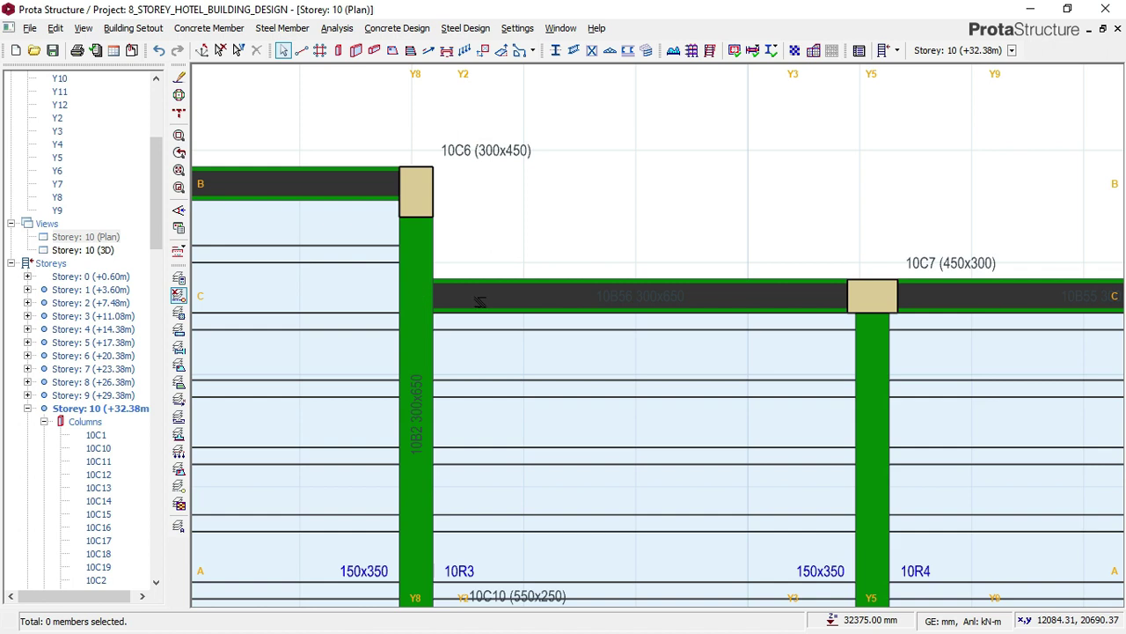
scroll(435, 260, down, 2)
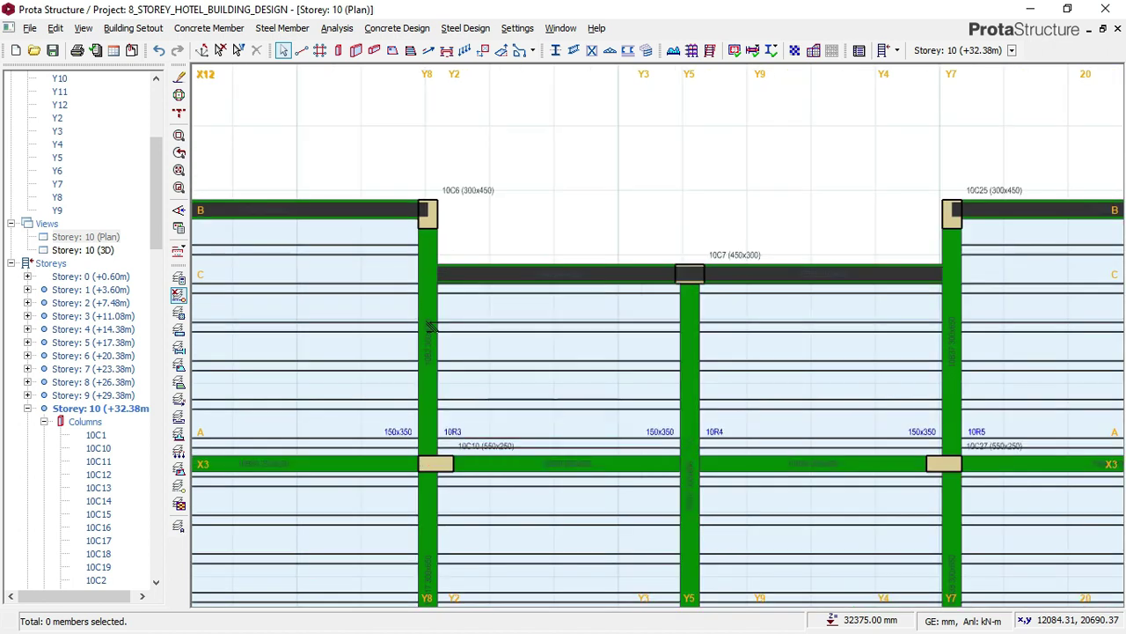
mouse_move(423, 456)
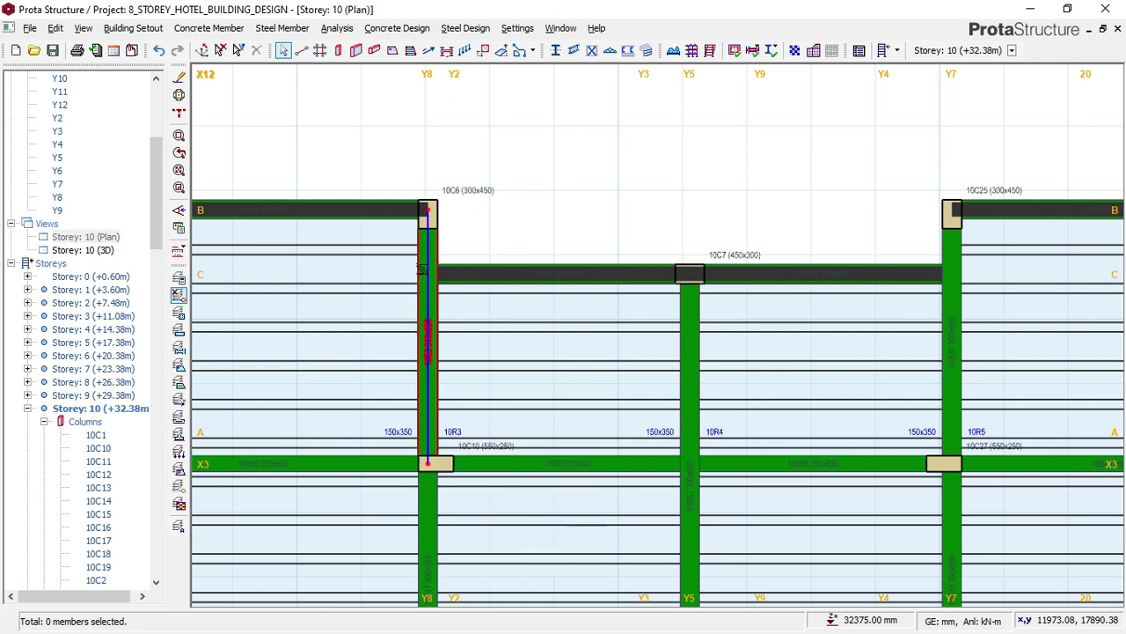
scroll(436, 256, up, 1)
scroll(437, 255, up, 1)
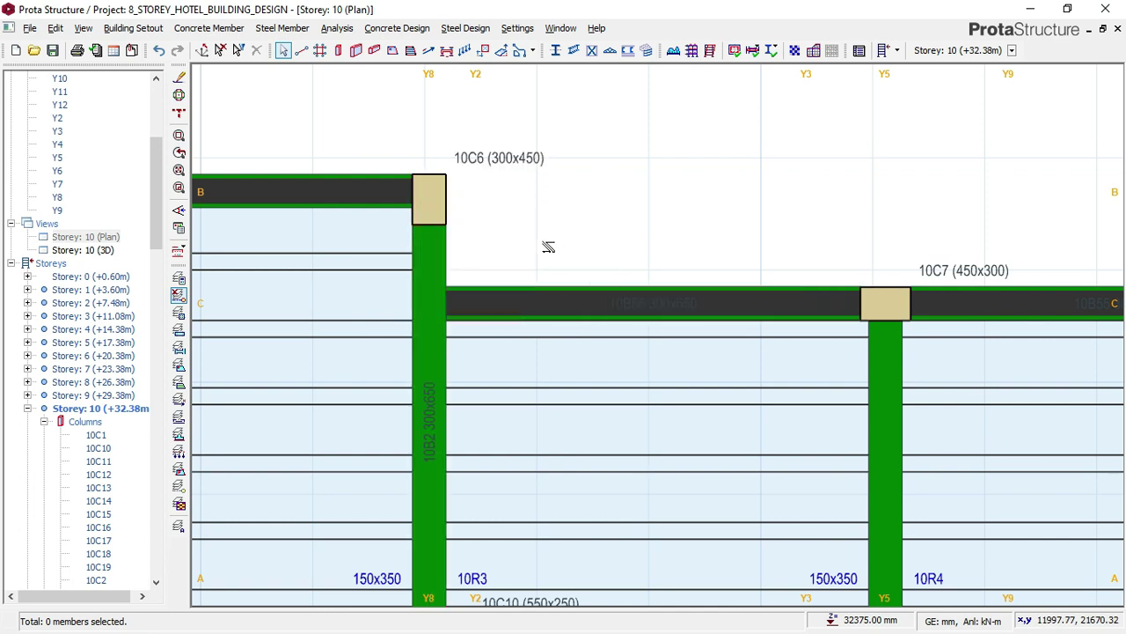
- Run trial measurements near column 10C6 on the plan, getting 850 mm to the column end
right_click(493, 208)
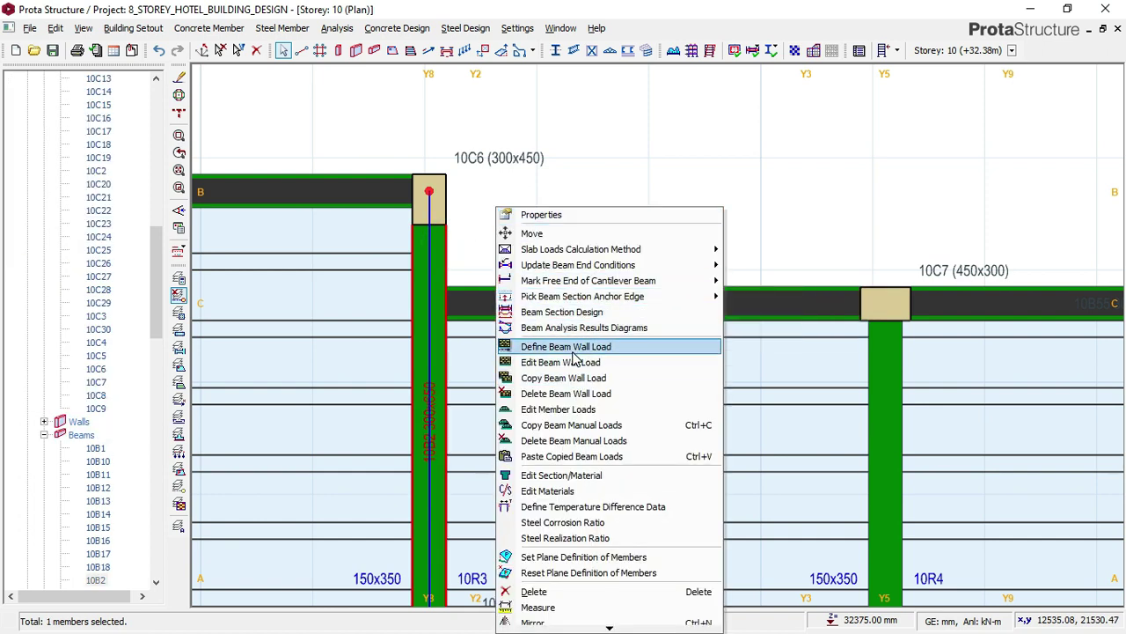
click(617, 145)
right_click(634, 224)
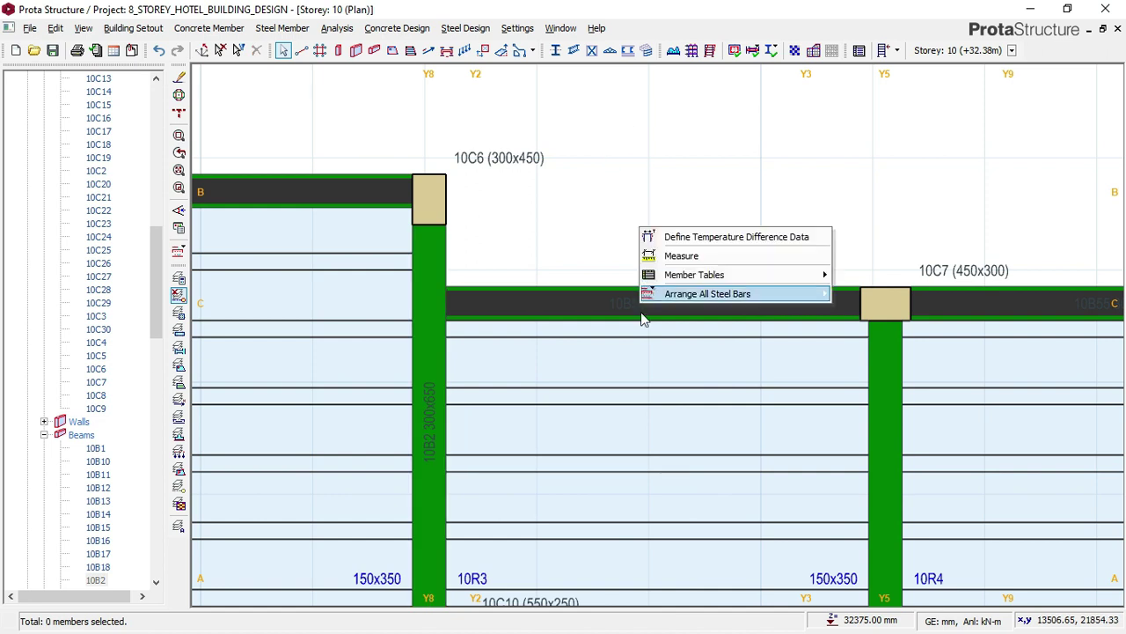
click(662, 254)
scroll(464, 182, up, 1)
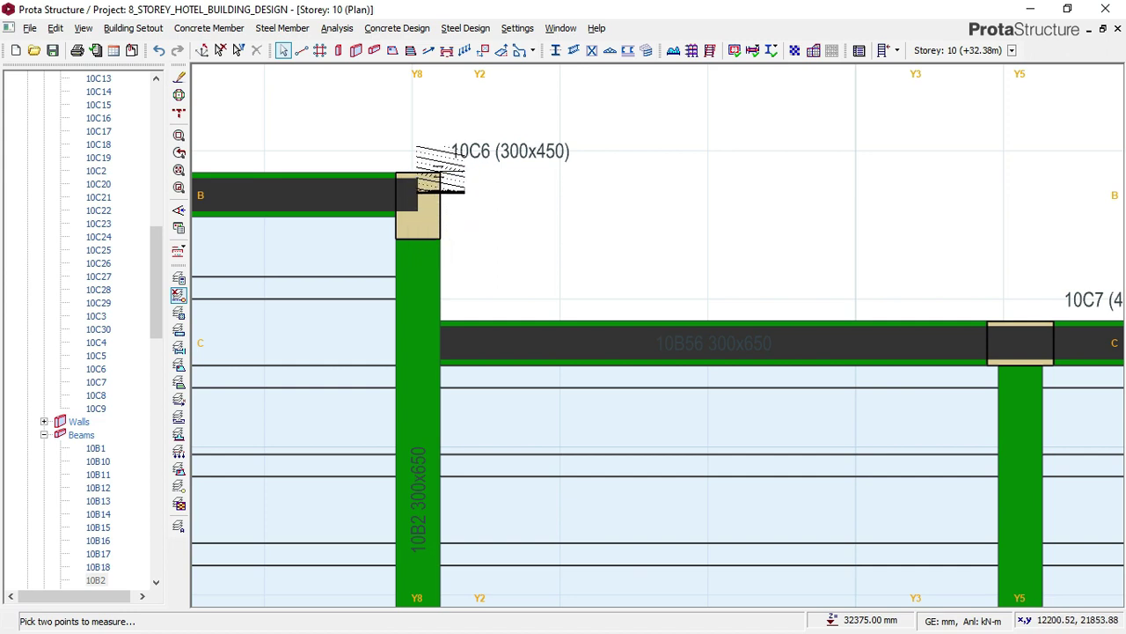
scroll(440, 201, up, 1)
click(379, 221)
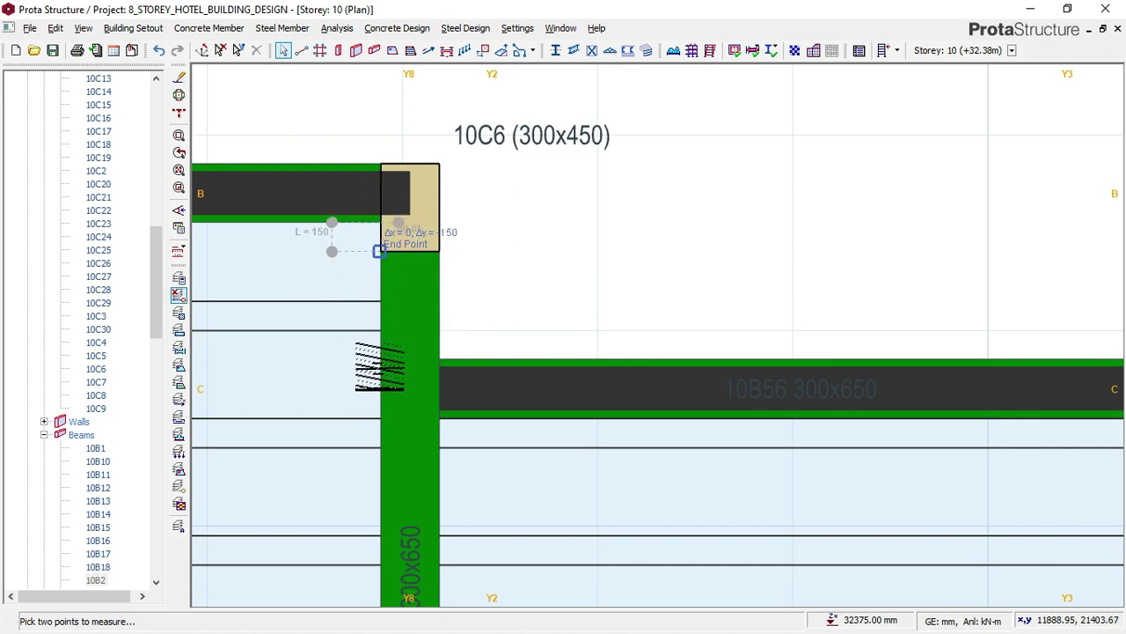
key(Escape)
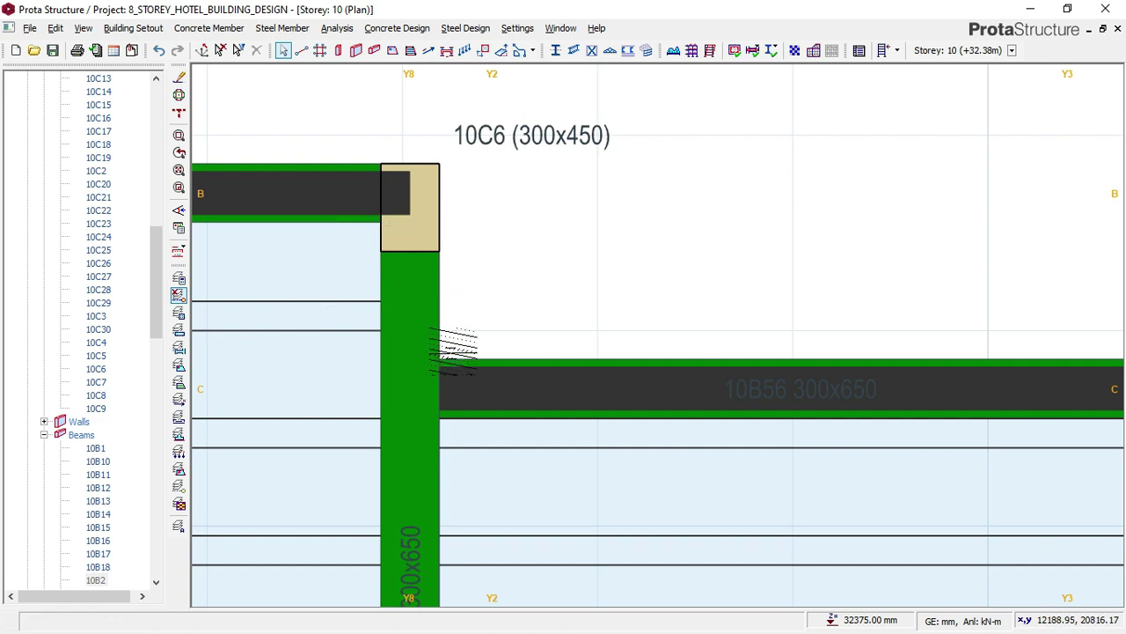
click(440, 361)
key(Escape)
click(438, 415)
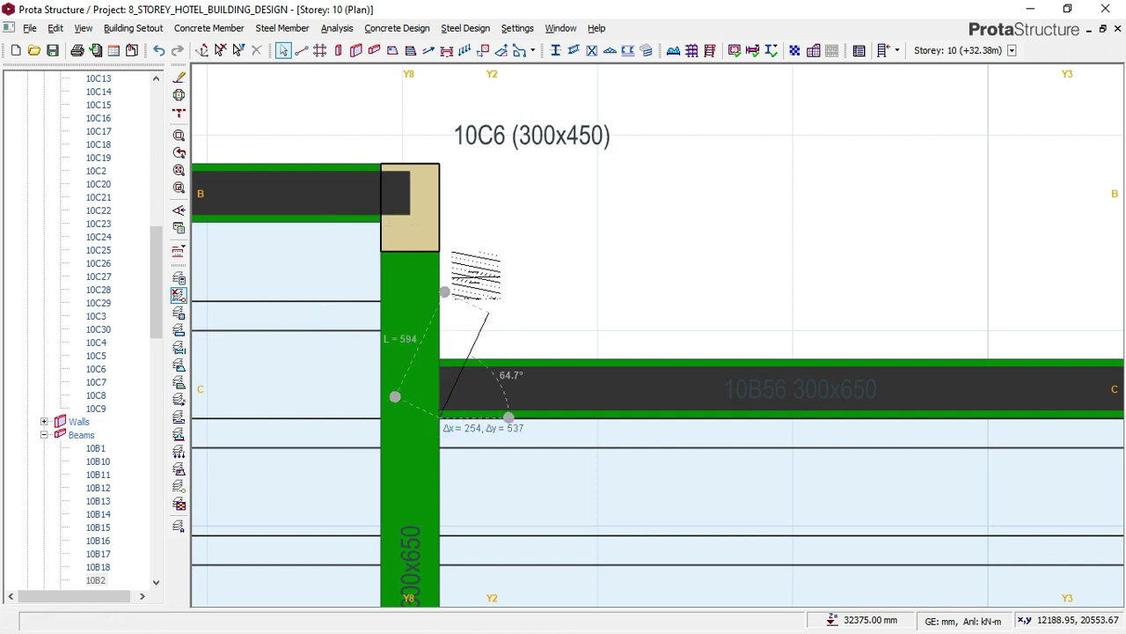
scroll(465, 220, up, 1)
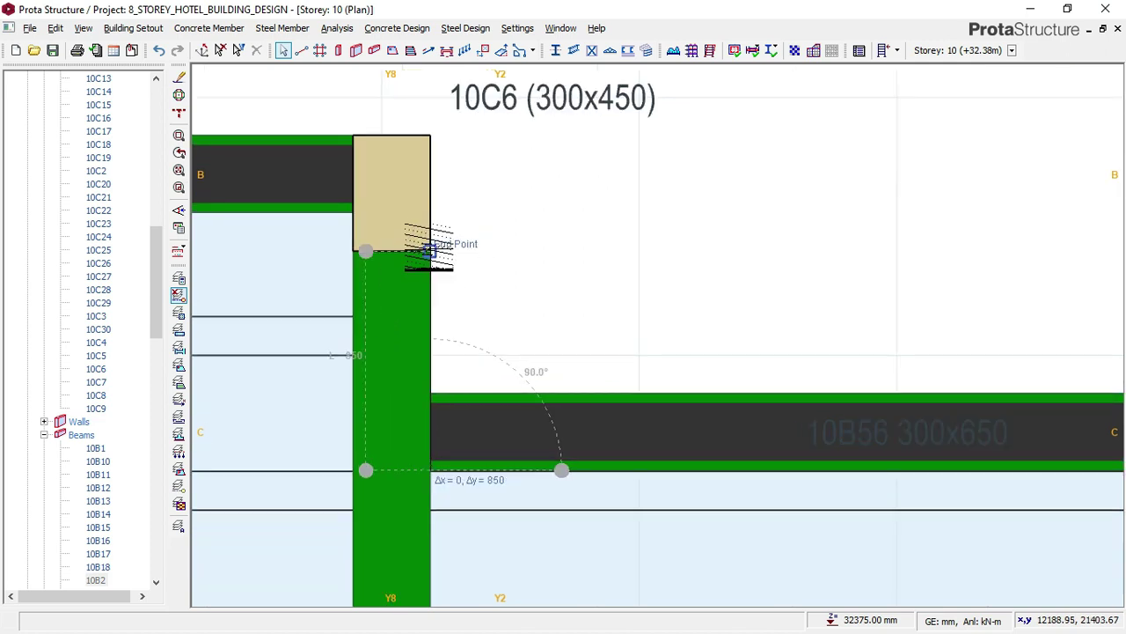
click(429, 249)
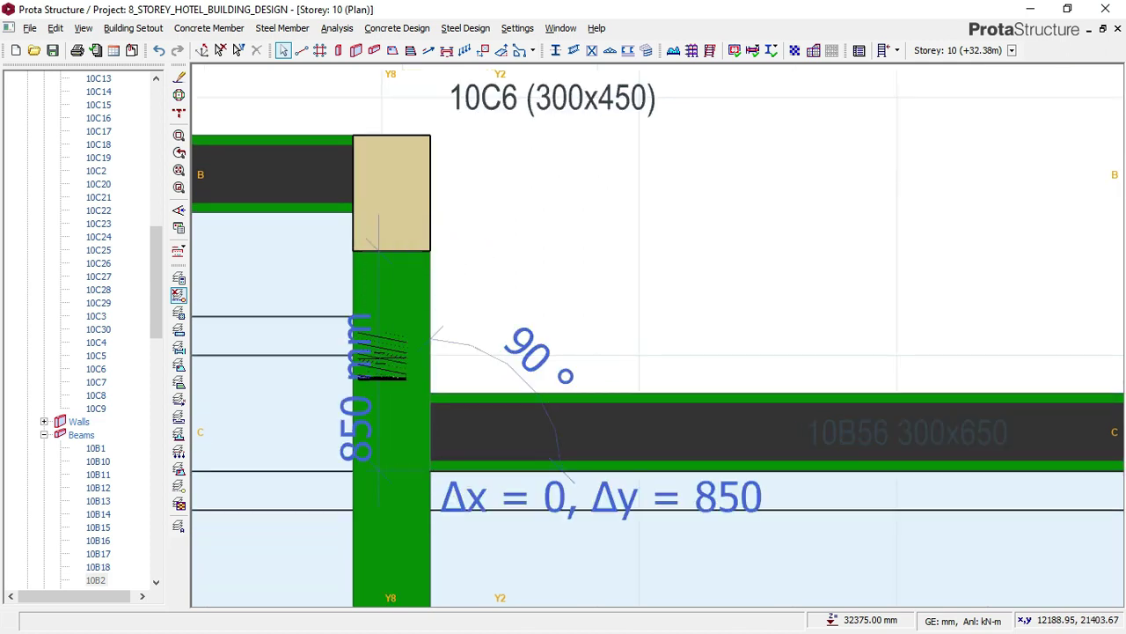
scroll(410, 328, down, 1)
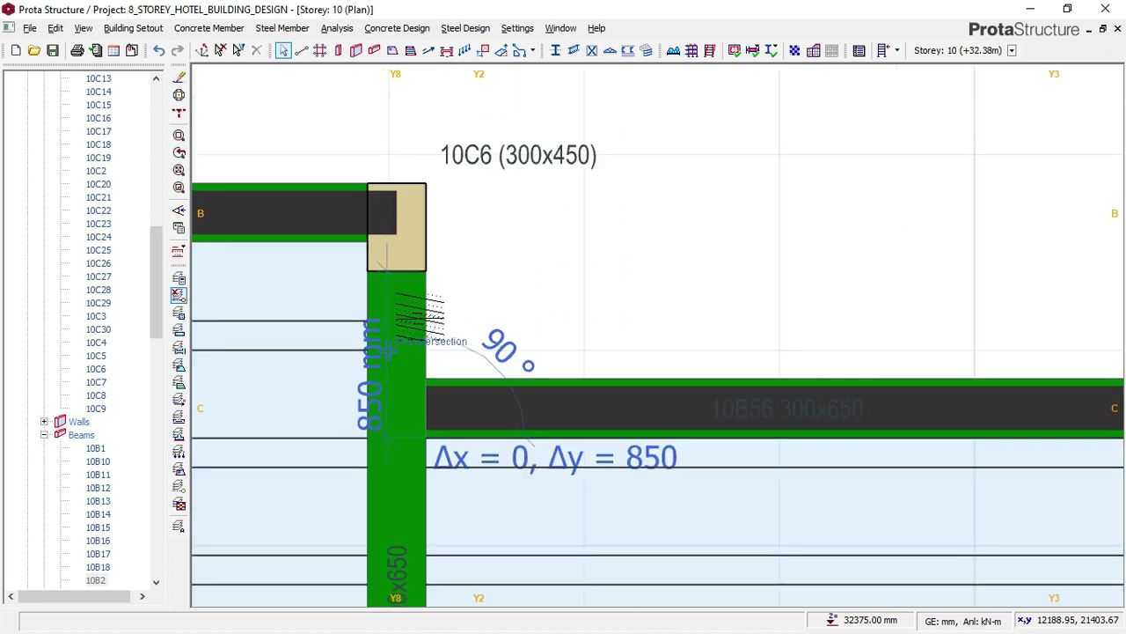
click(410, 433)
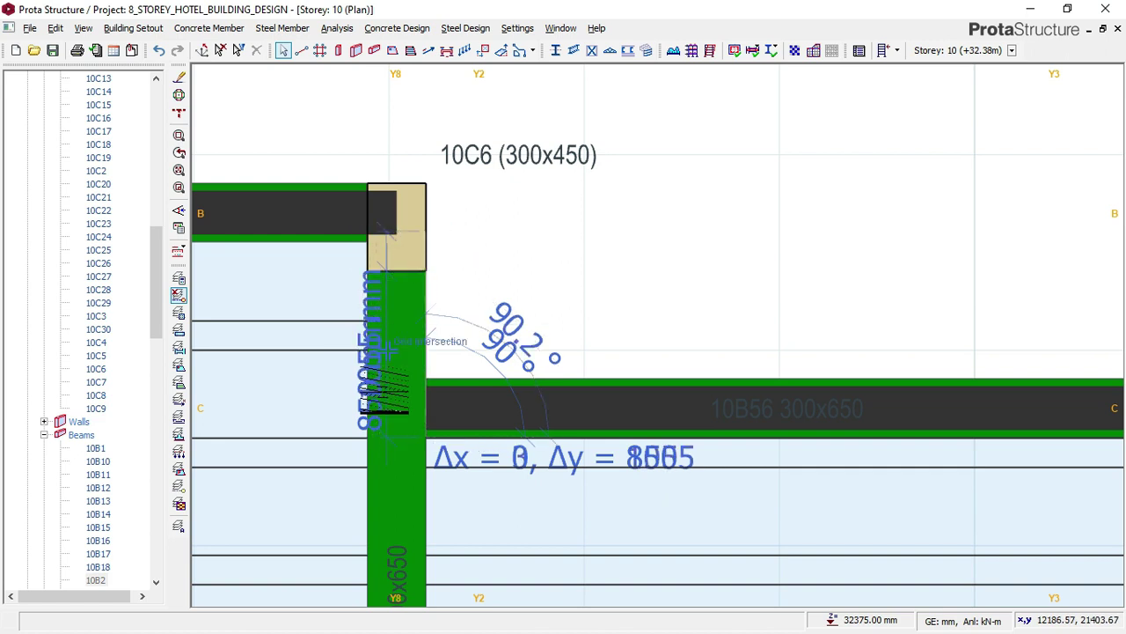
scroll(384, 396, up, 3)
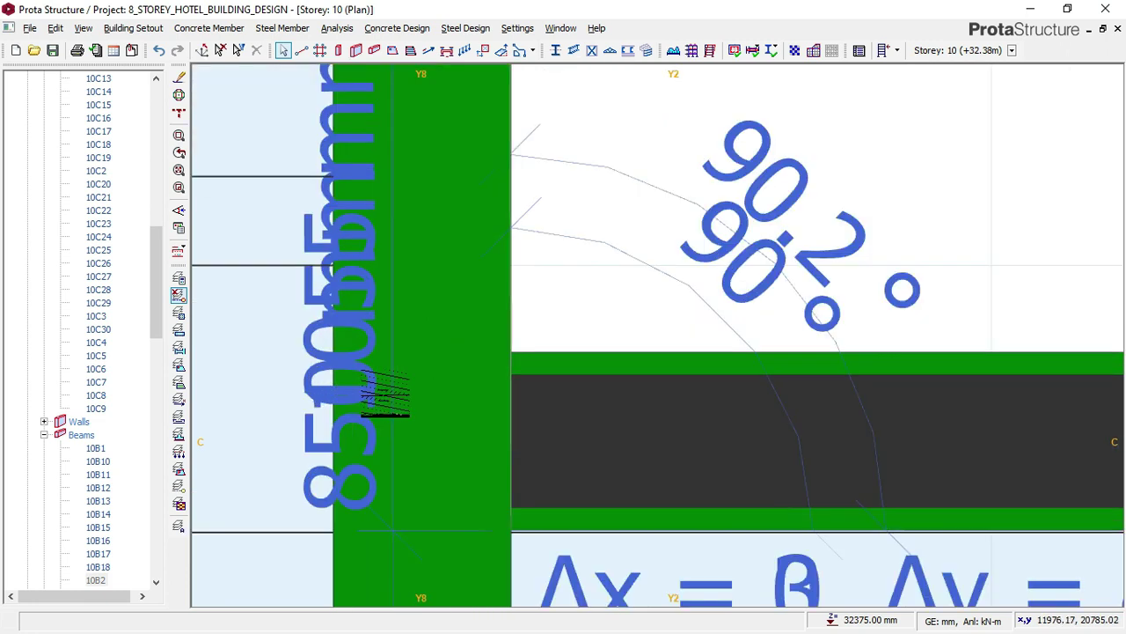
scroll(465, 352, down, 3)
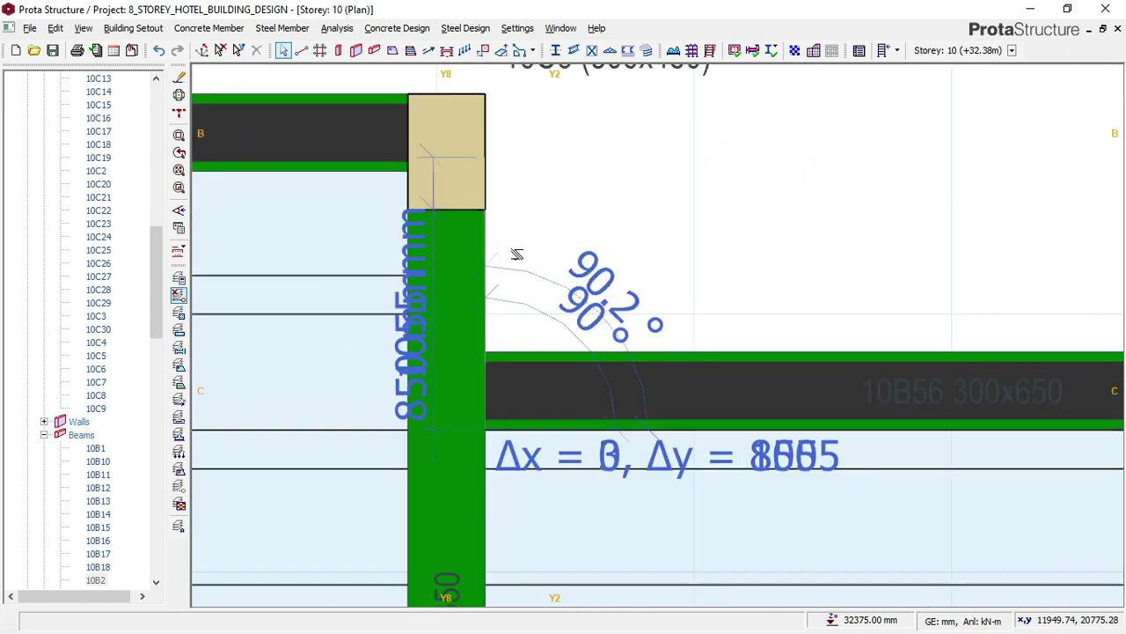
scroll(528, 305, up, 2)
scroll(533, 294, down, 2)
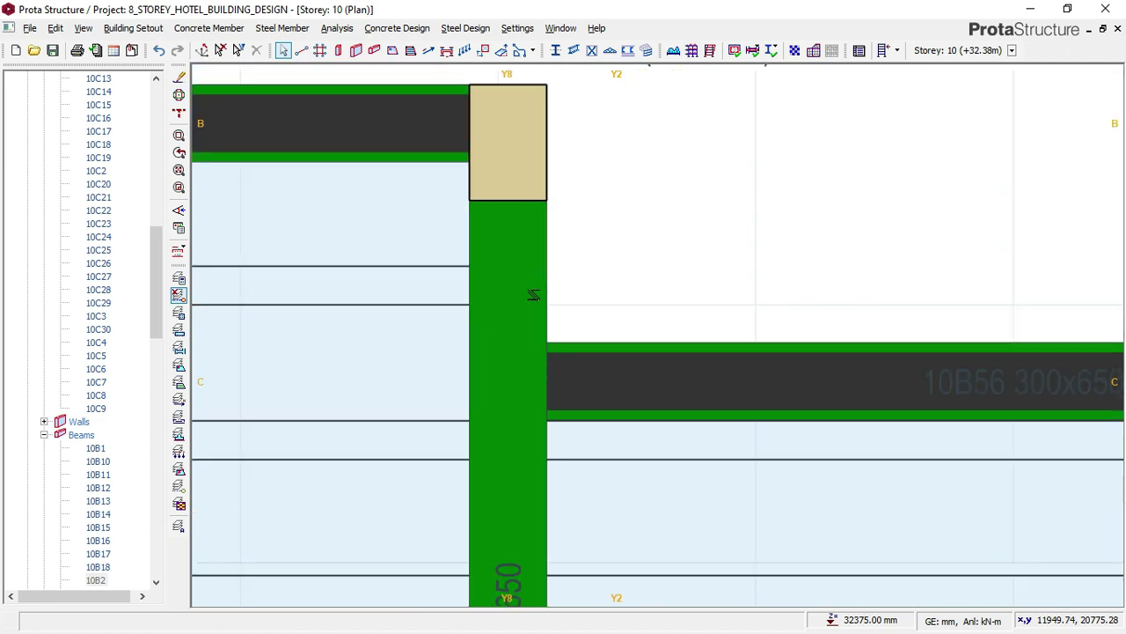
scroll(557, 286, down, 1)
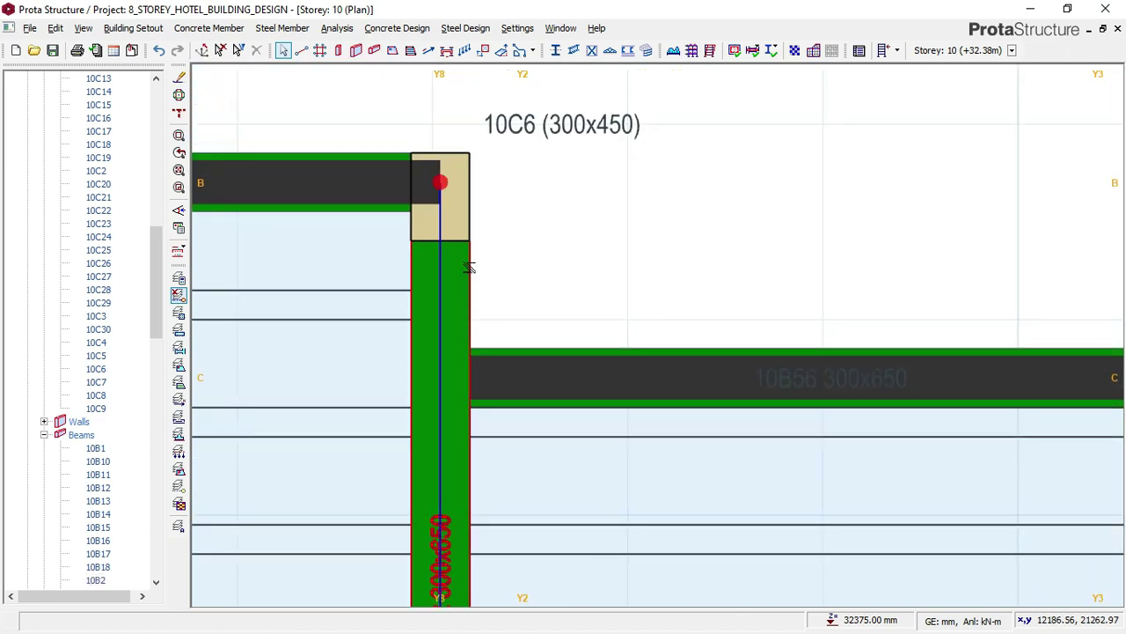
mouse_move(459, 266)
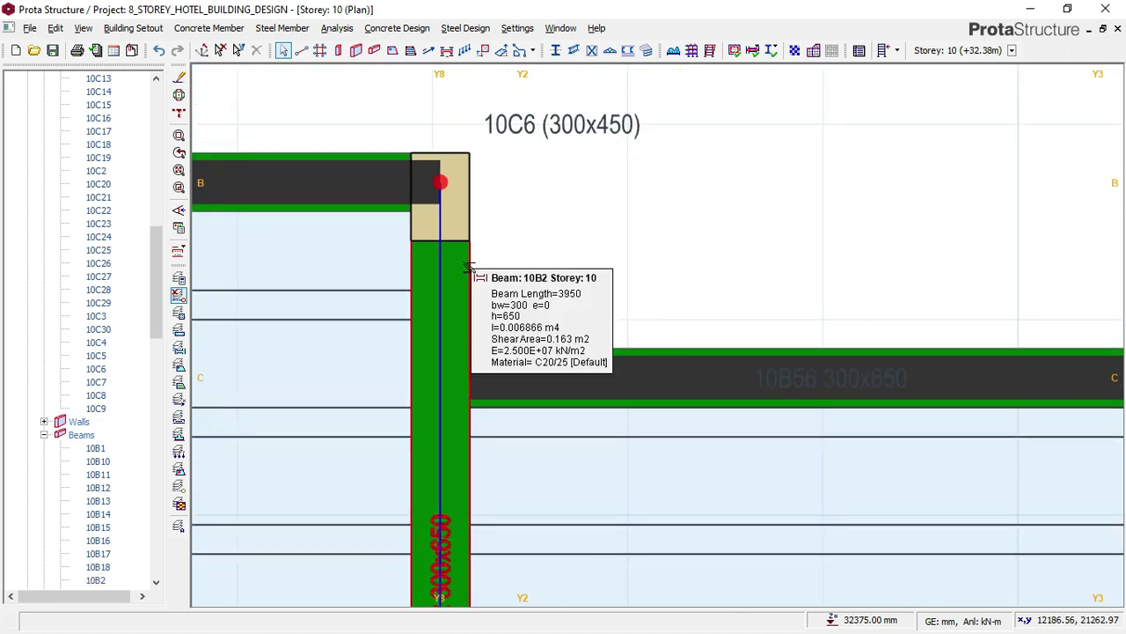
- Measure from the 10B56 junction to the column 10C6 end along beam 10B2, reading 1263 mm
right_click(566, 207)
click(590, 235)
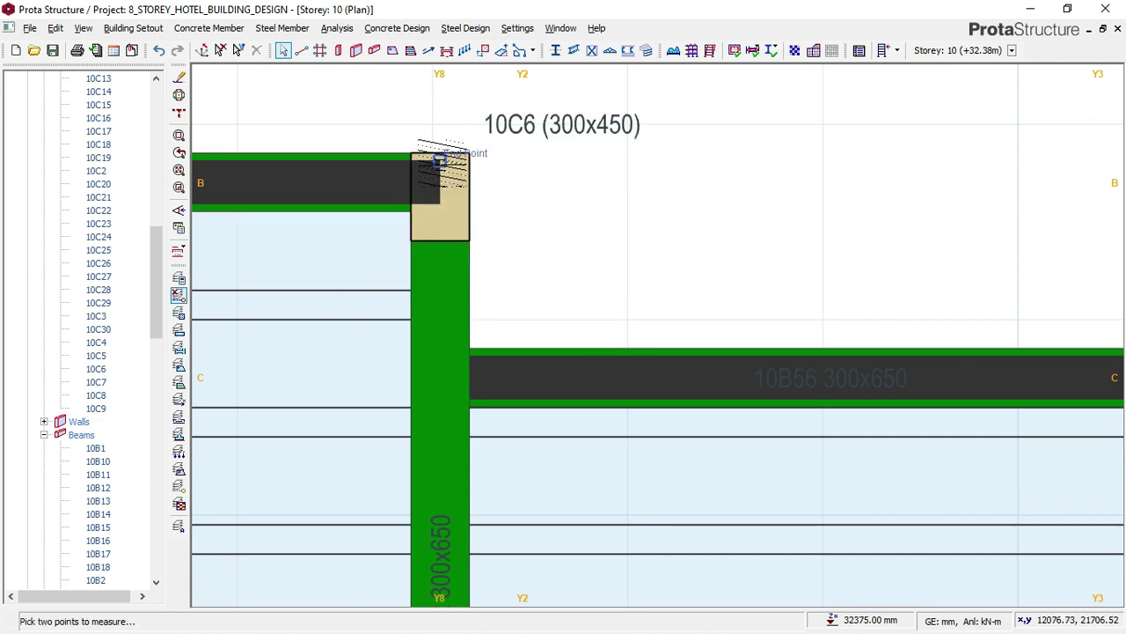
click(440, 162)
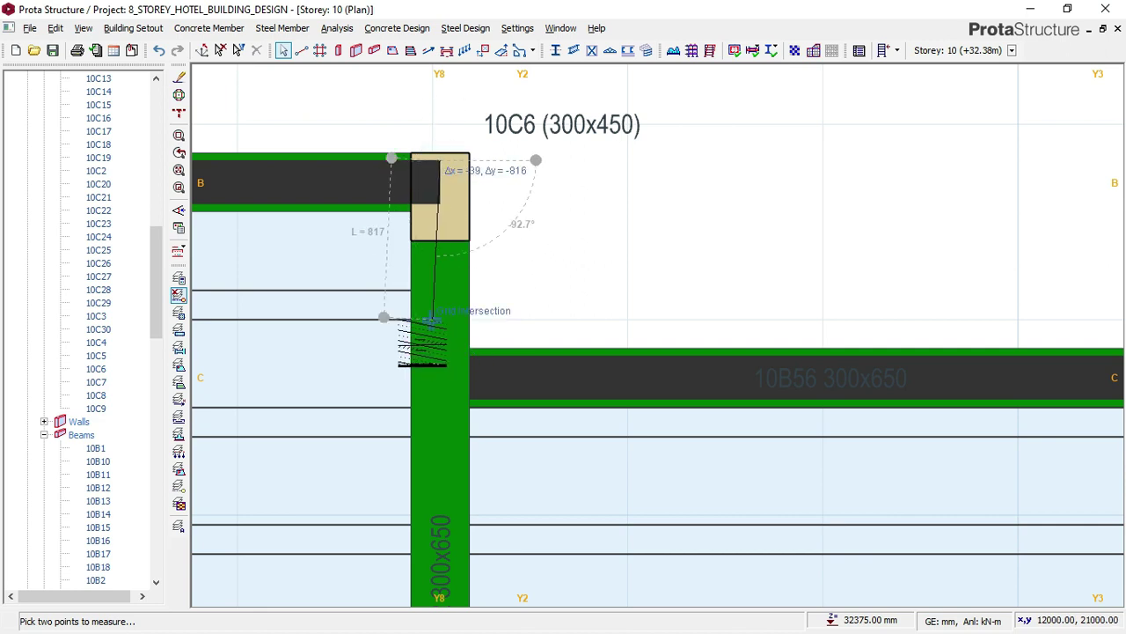
click(470, 349)
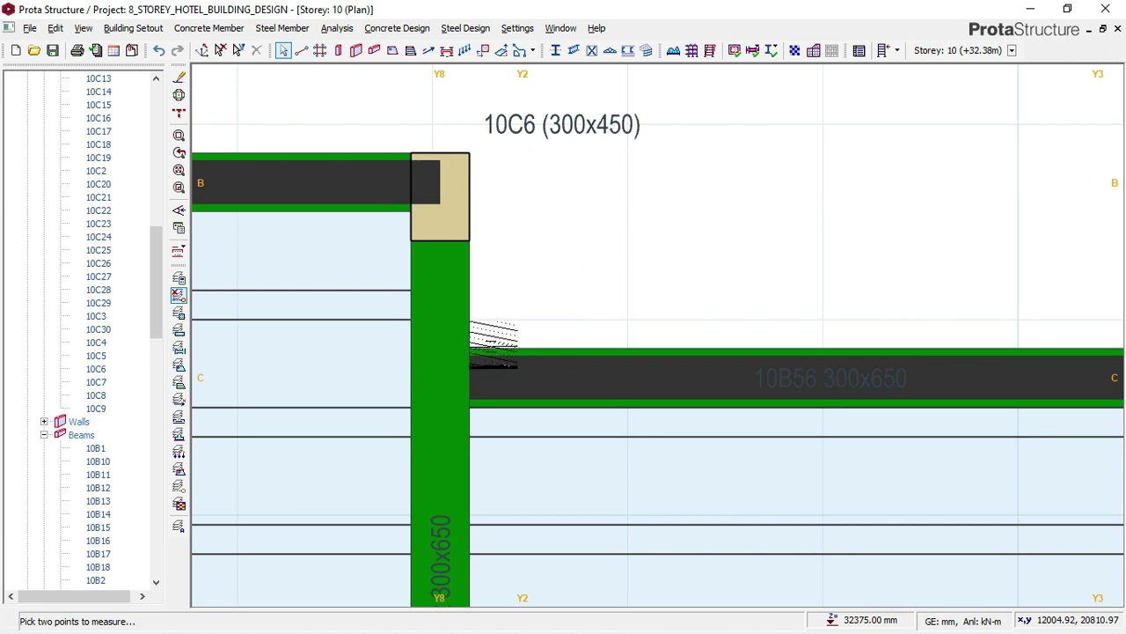
click(421, 409)
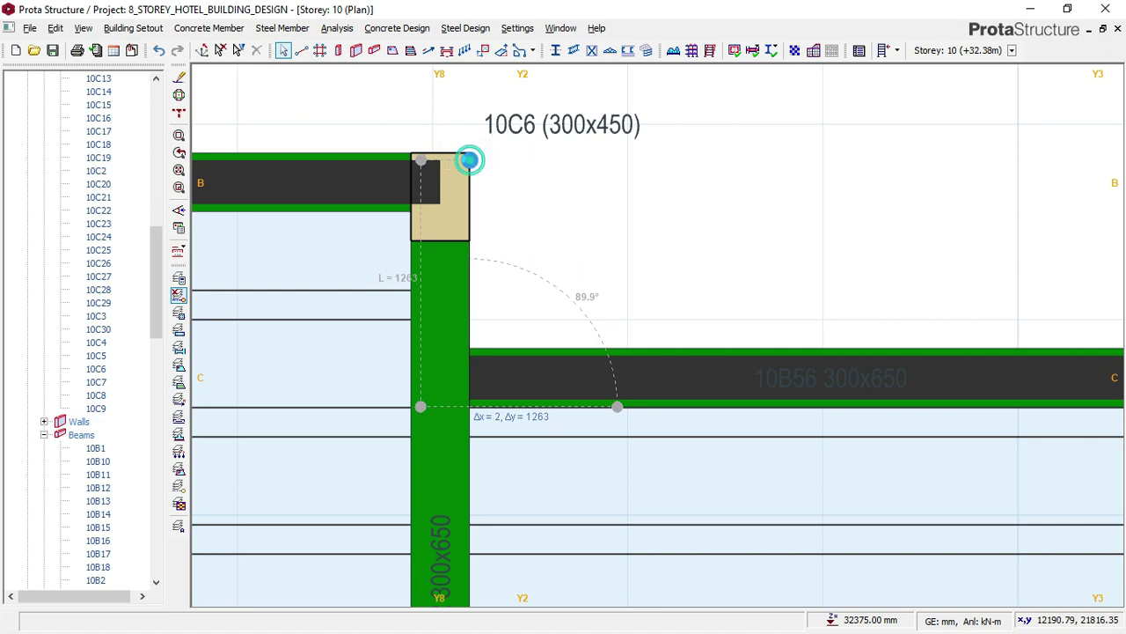
click(468, 158)
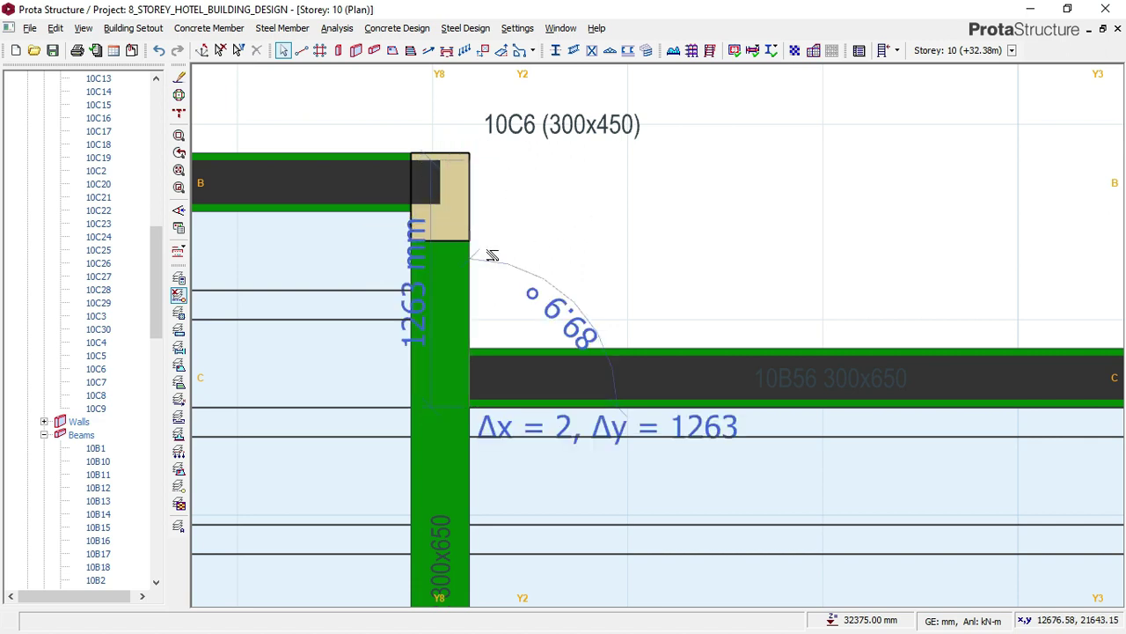
scroll(495, 269, down, 1)
scroll(488, 269, down, 1)
scroll(478, 262, up, 2)
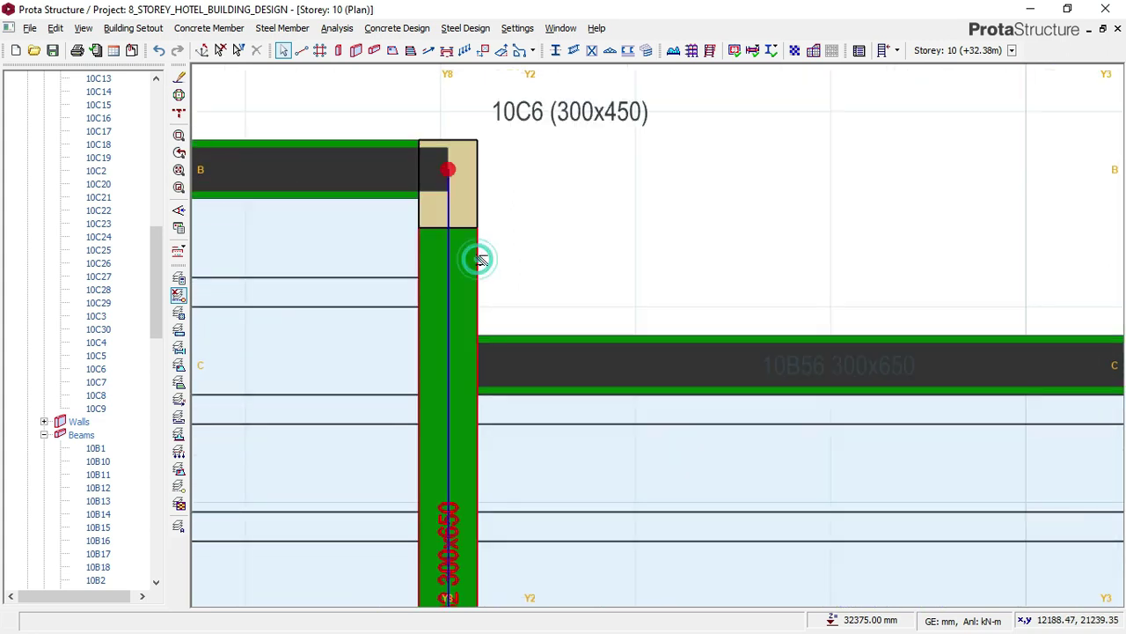
- Define a wall load on beam 10B2: unit weight 3.47, height 1.2, thickness 0.225, manual length
right_click(519, 216)
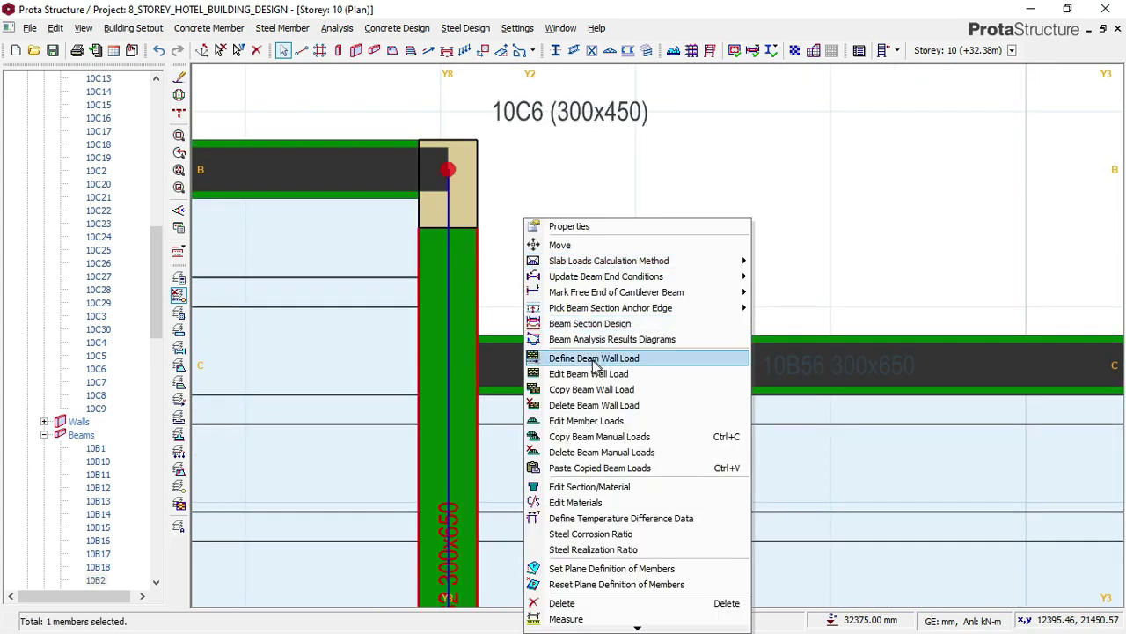
click(581, 371)
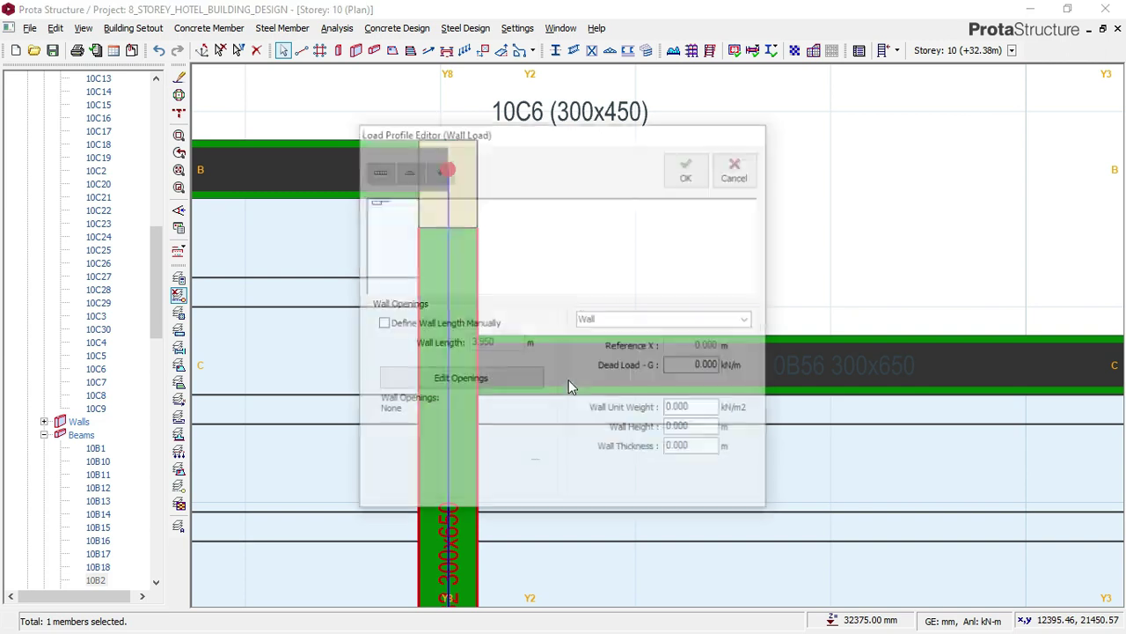
double_click(704, 408)
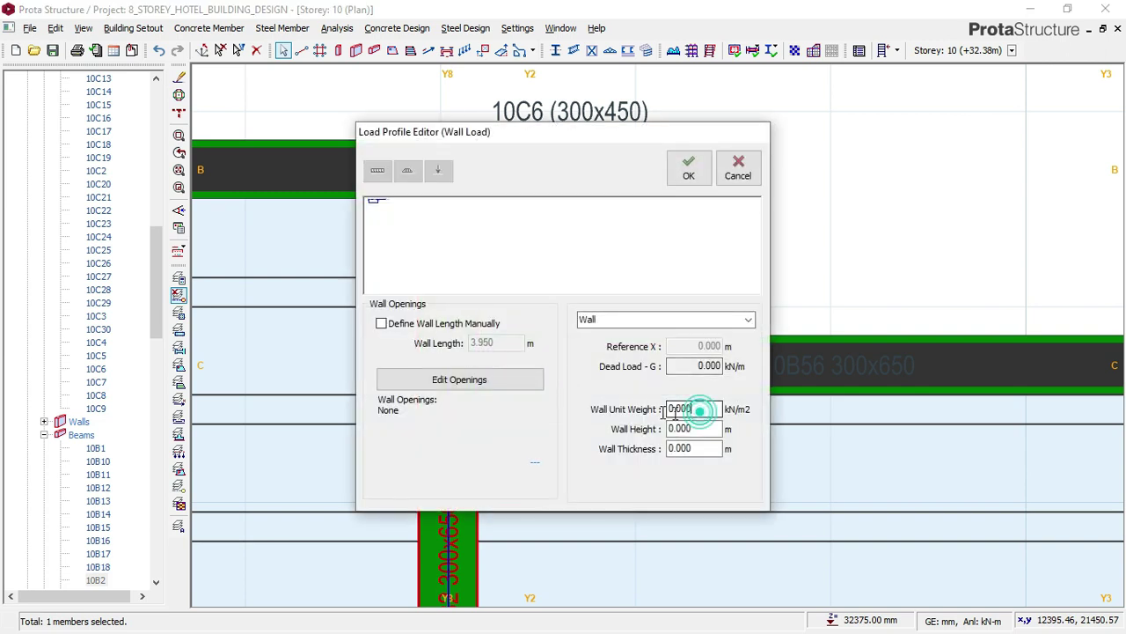
text(3.47)
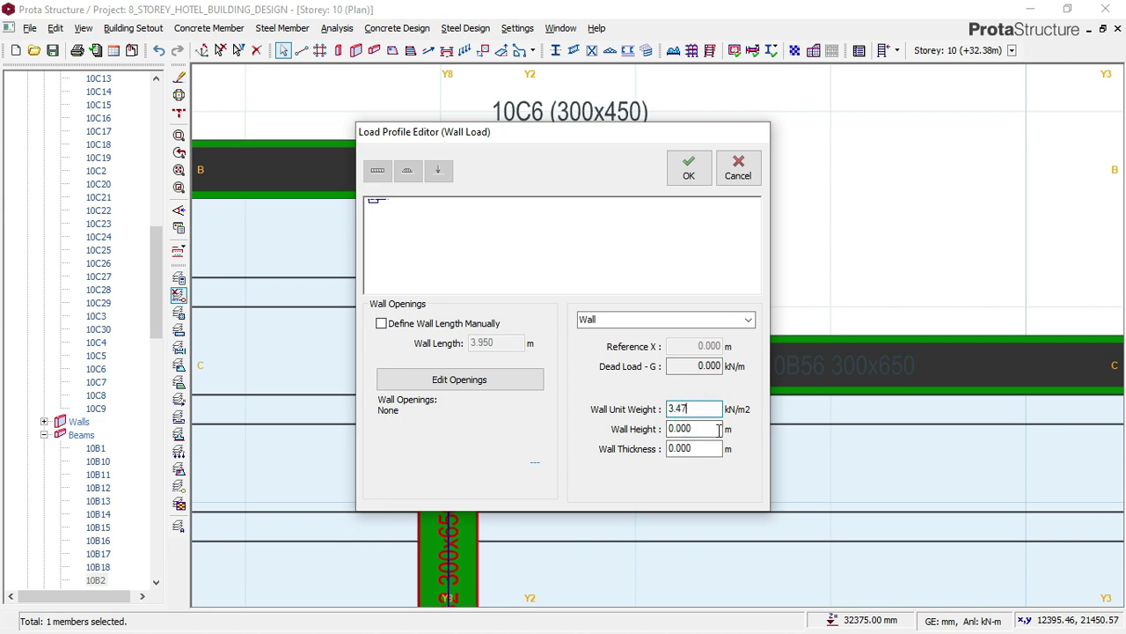
double_click(696, 429)
text(1.2)
double_click(685, 450)
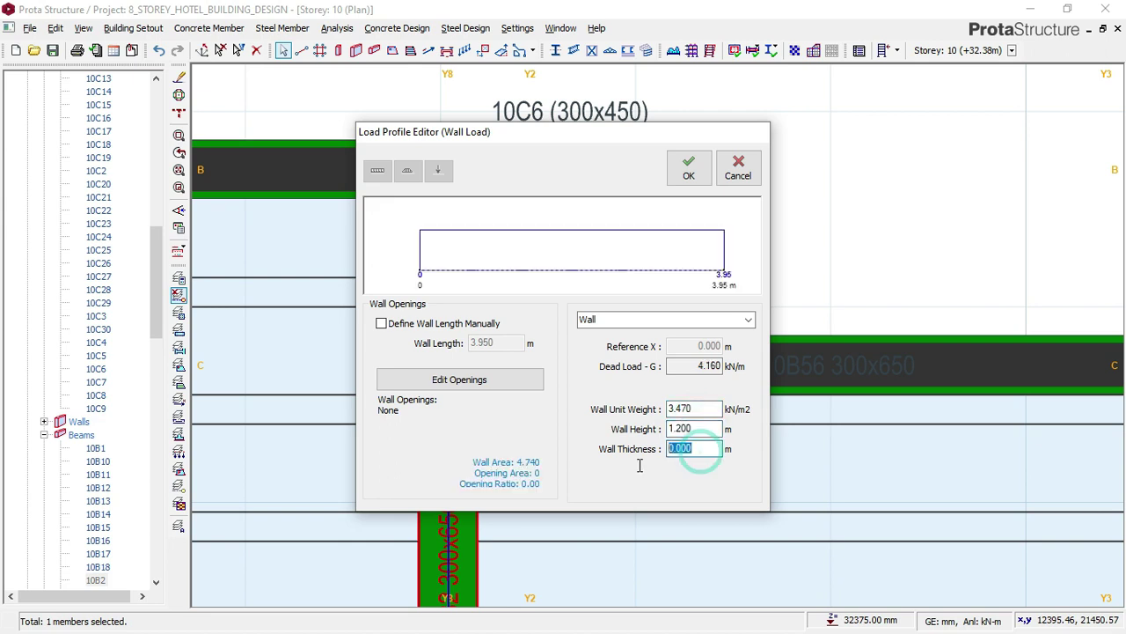
text(0.225)
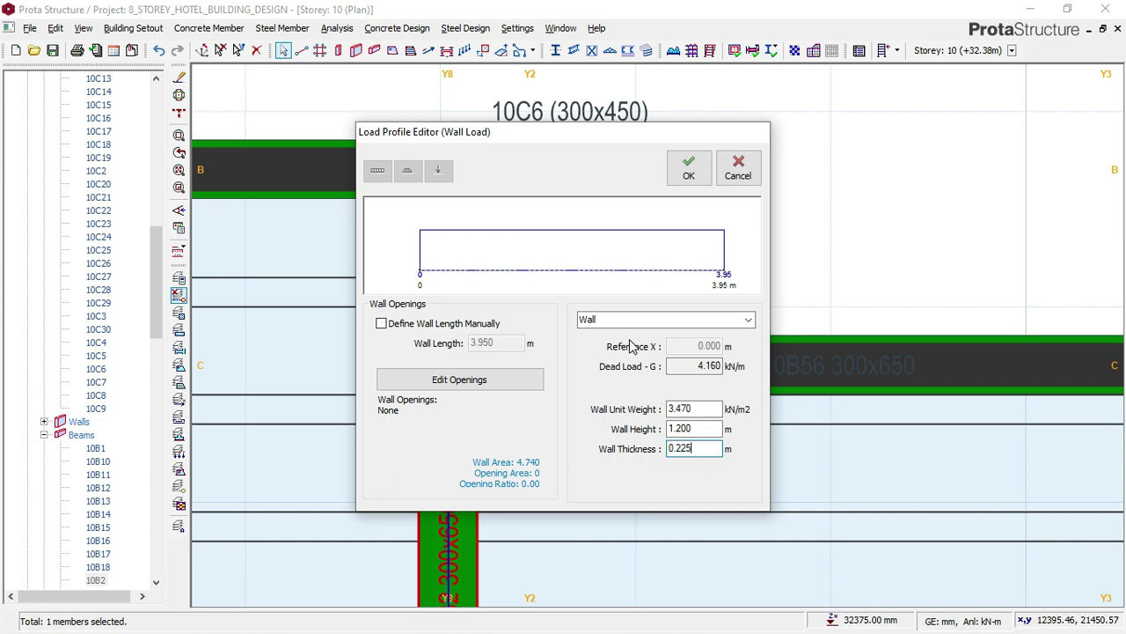
click(381, 323)
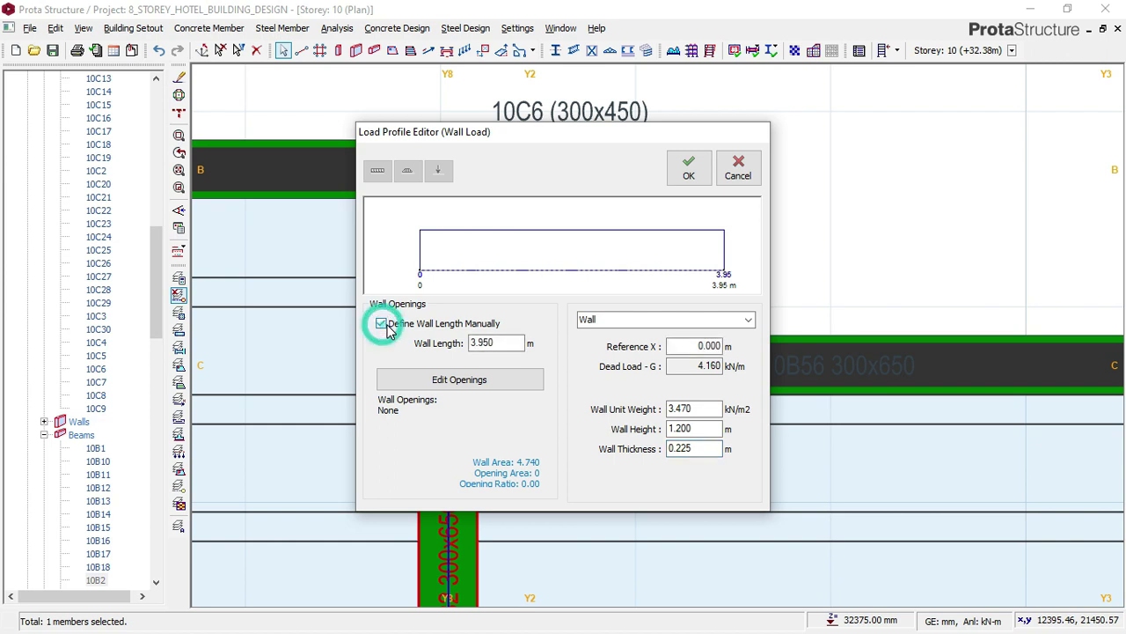
- Enter 3.95 as the load start position in the wall load editor
double_click(497, 343)
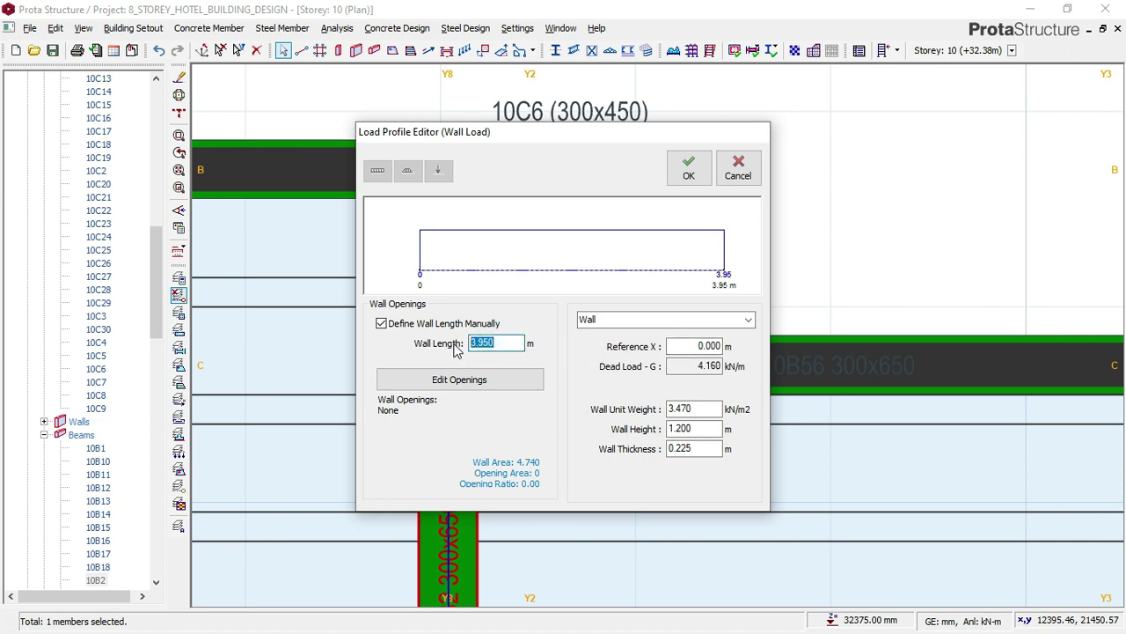
double_click(688, 347)
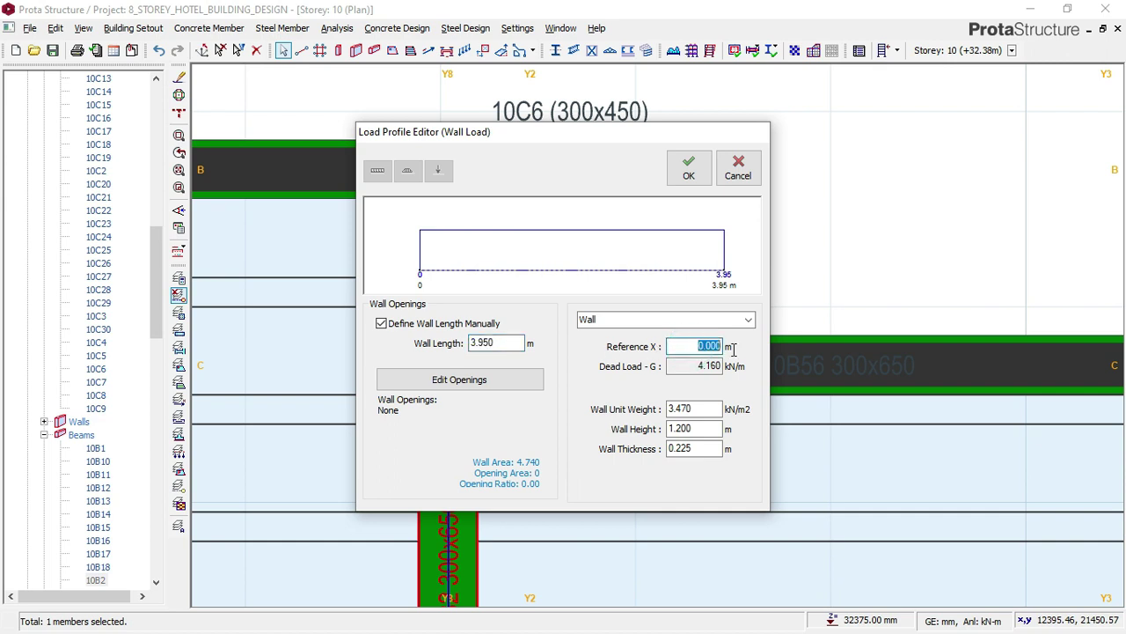
text(3.95)
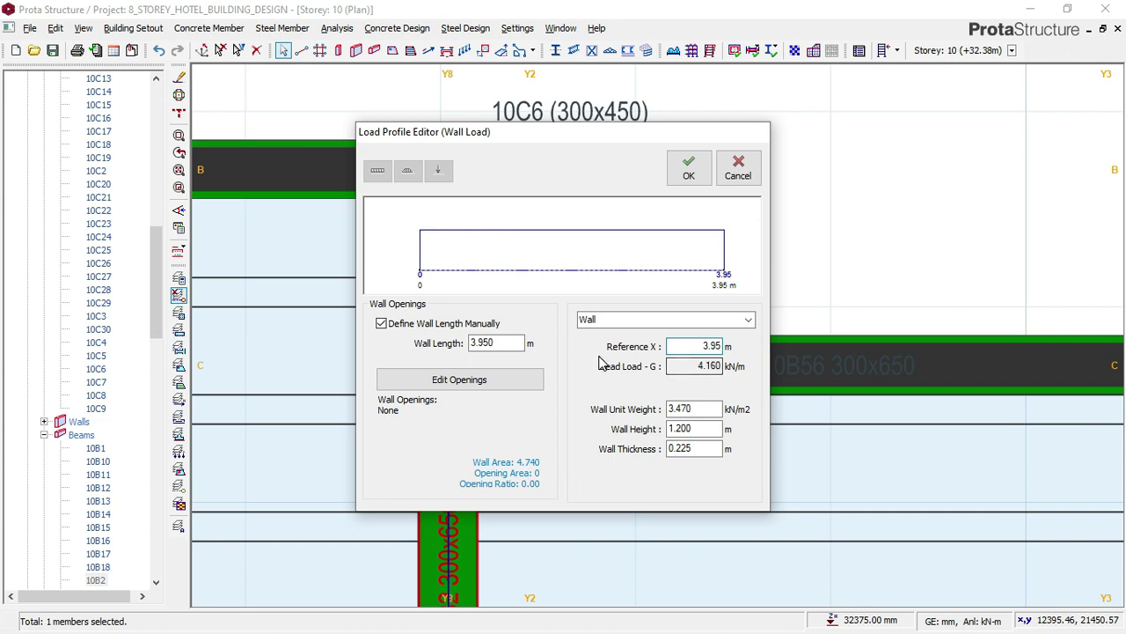
click(468, 343)
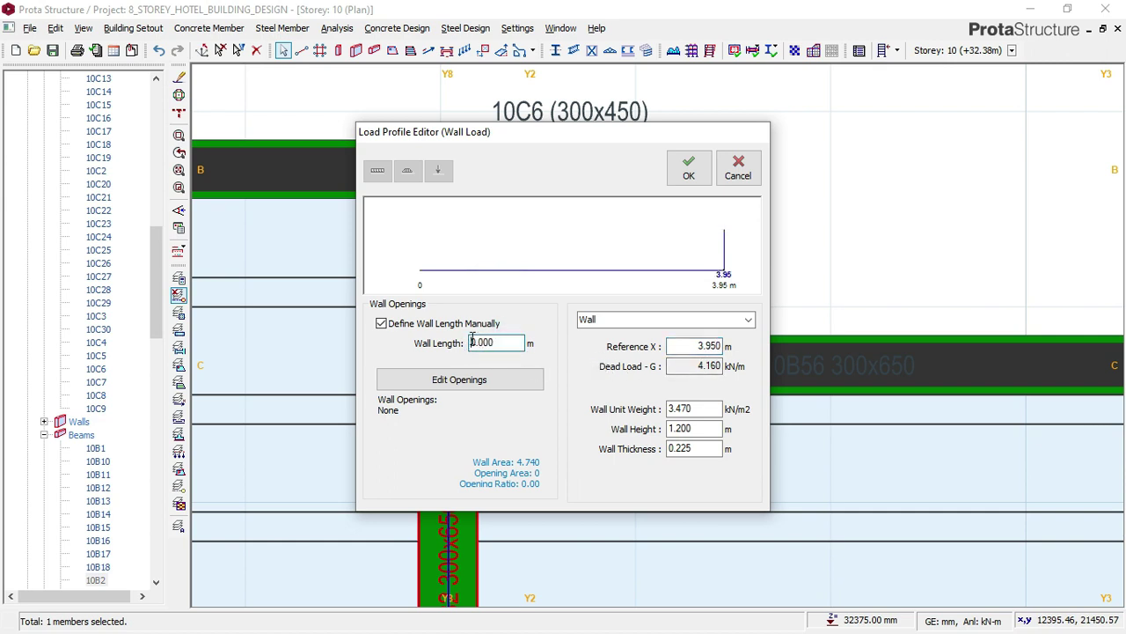
drag(528, 144, 715, 132)
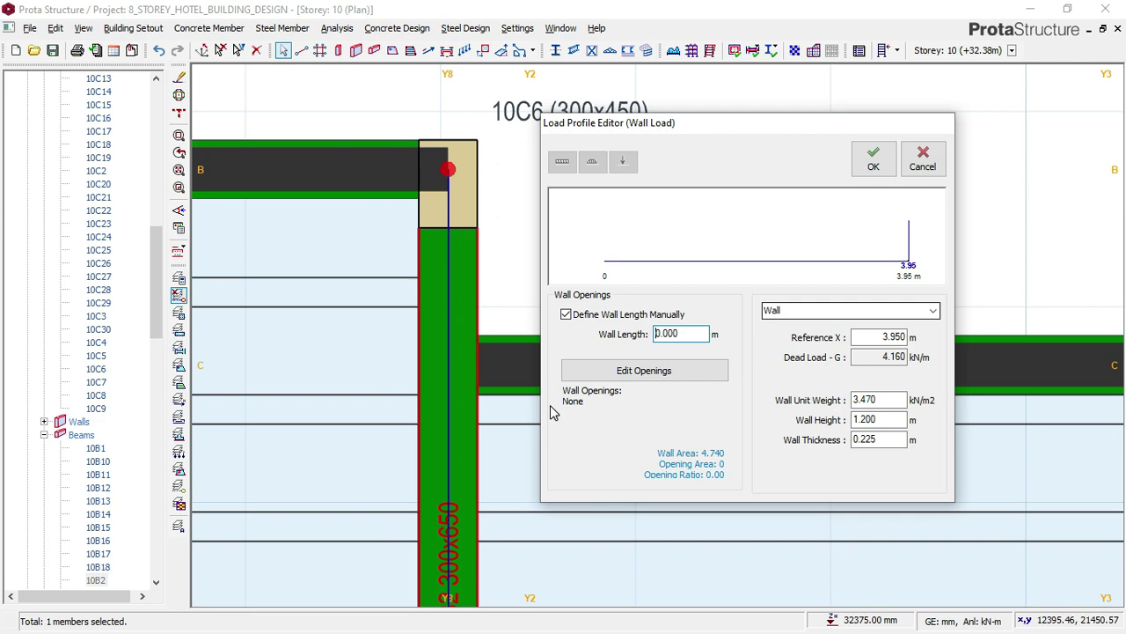
- Set the load start to 2.7 m and wall length to 1.25 m, then apply the load
double_click(892, 335)
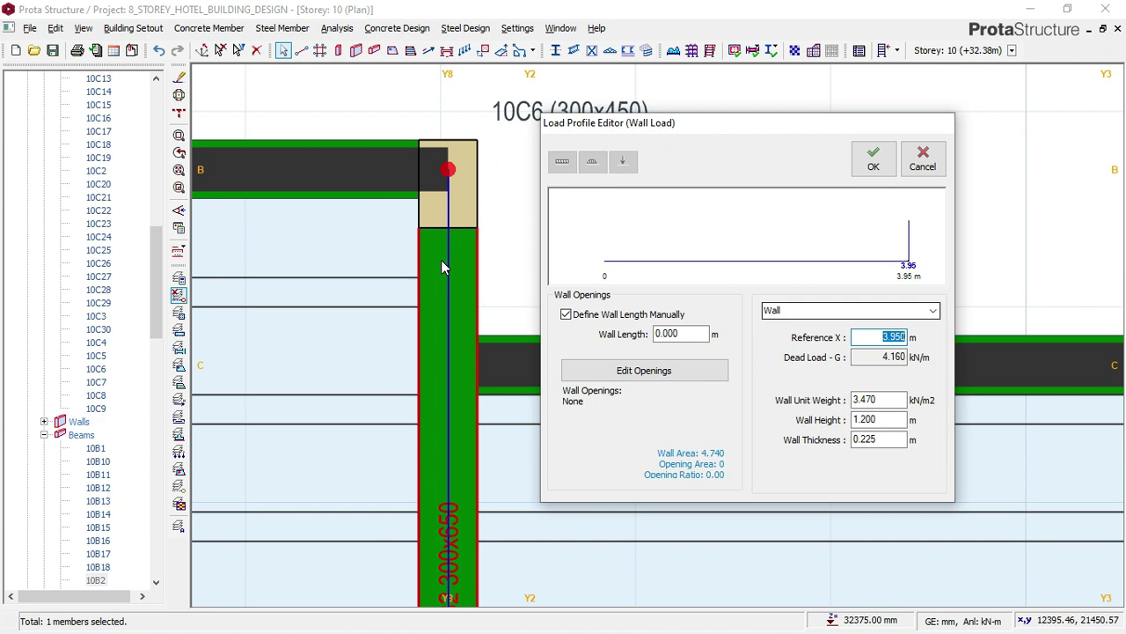
click(884, 337)
drag(886, 337, 918, 347)
text(2)
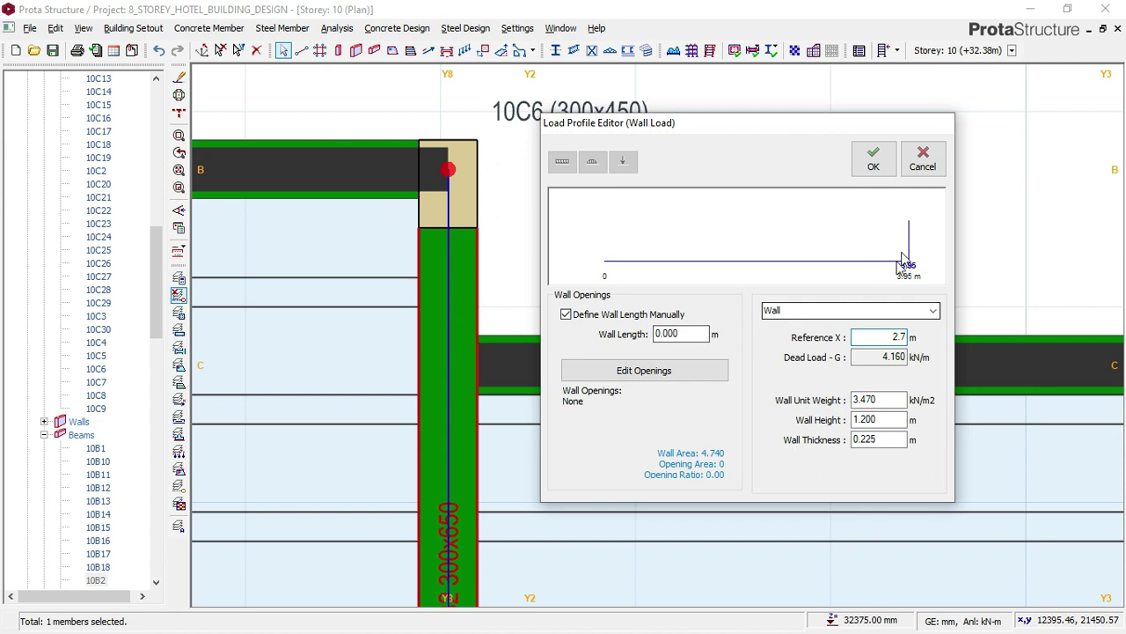
text(.7)
click(680, 334)
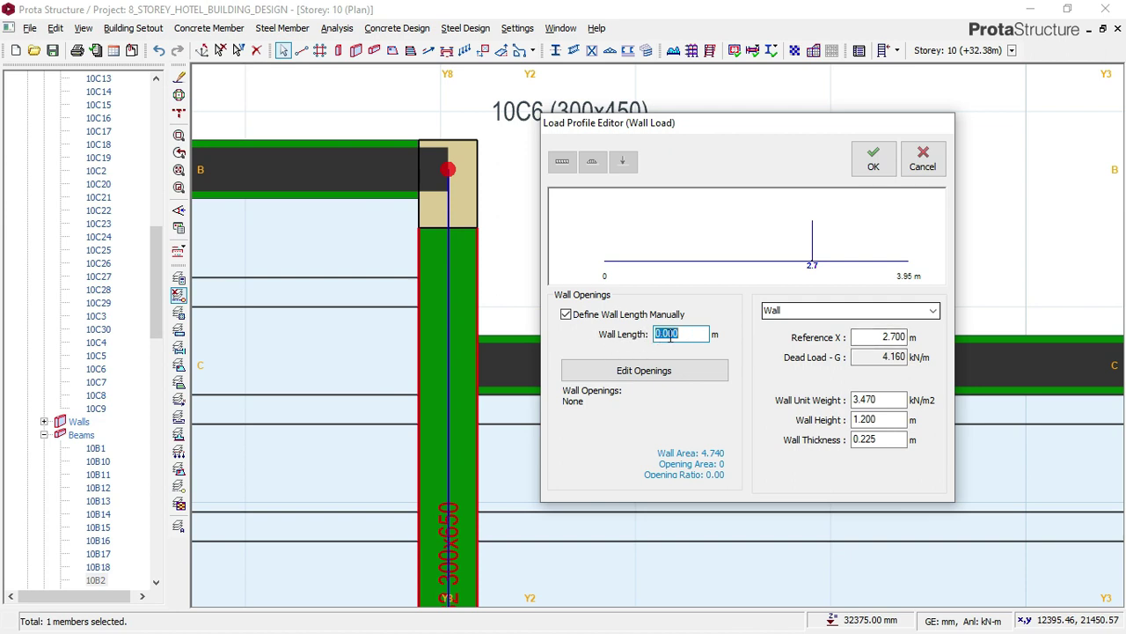
text(1.25)
click(893, 340)
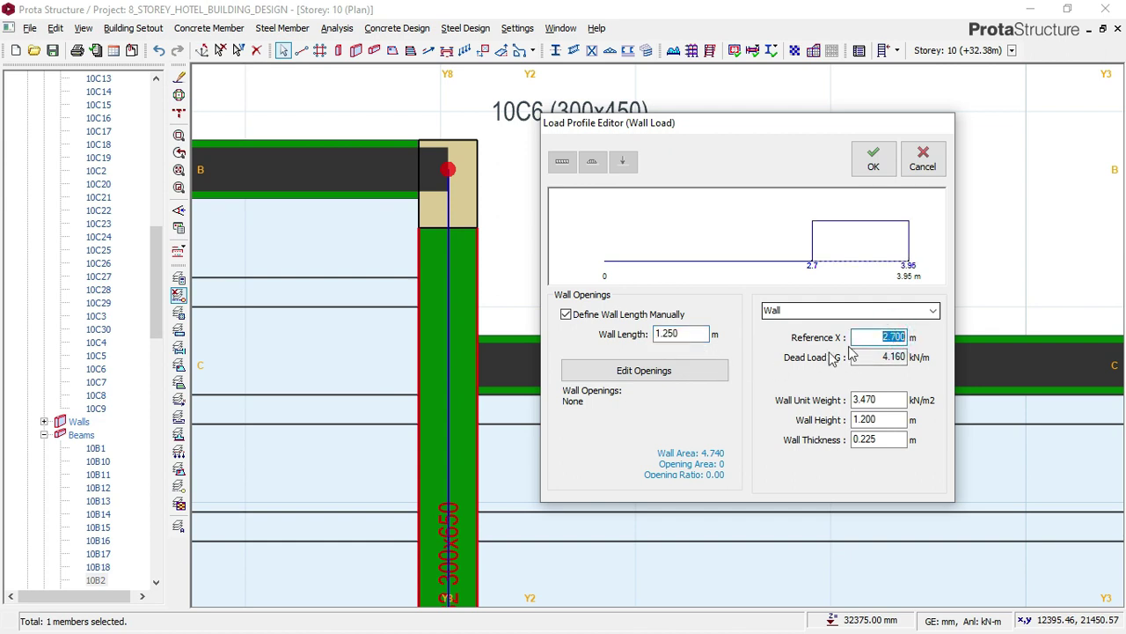
click(873, 161)
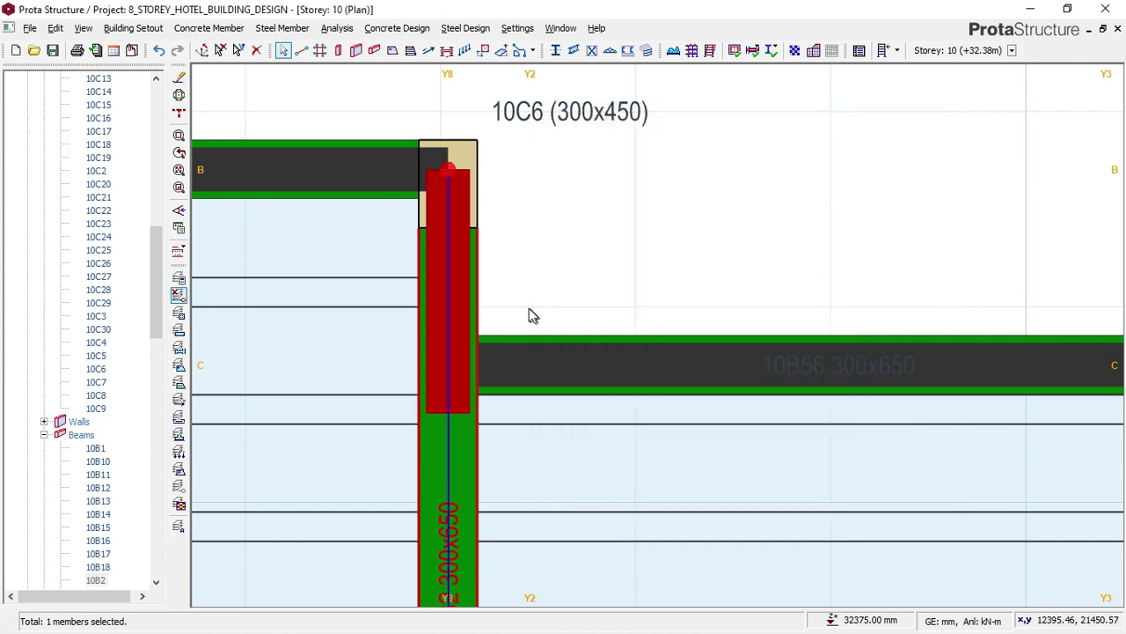
- Reopen beam 10B2's partial wall load with Edit Beam Wall Load
scroll(448, 170, up, 1)
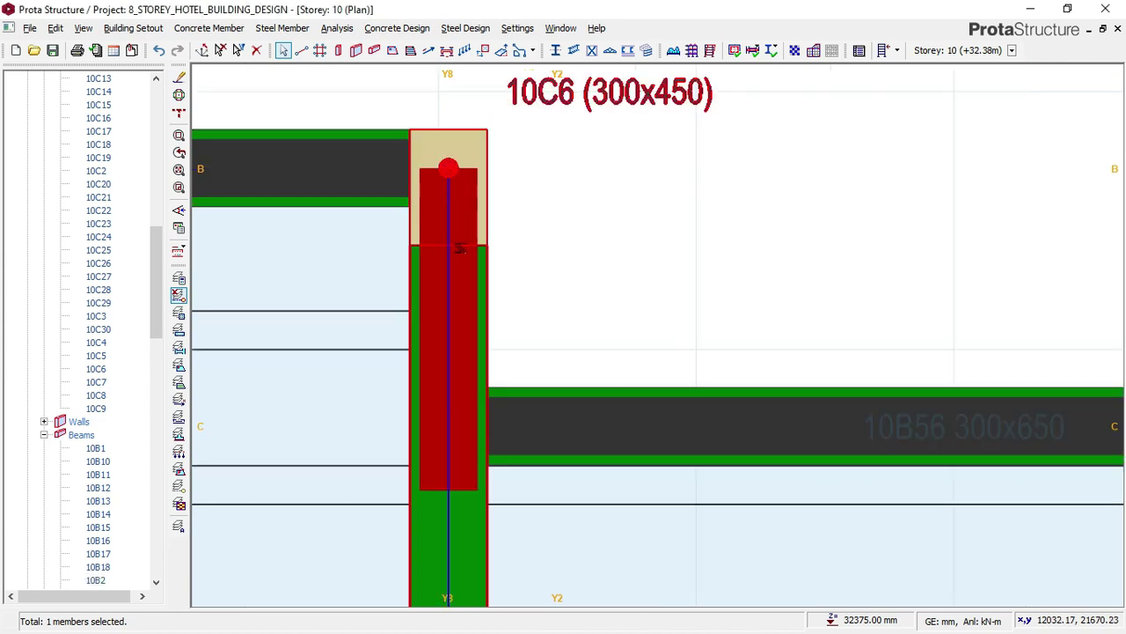
scroll(467, 199, down, 1)
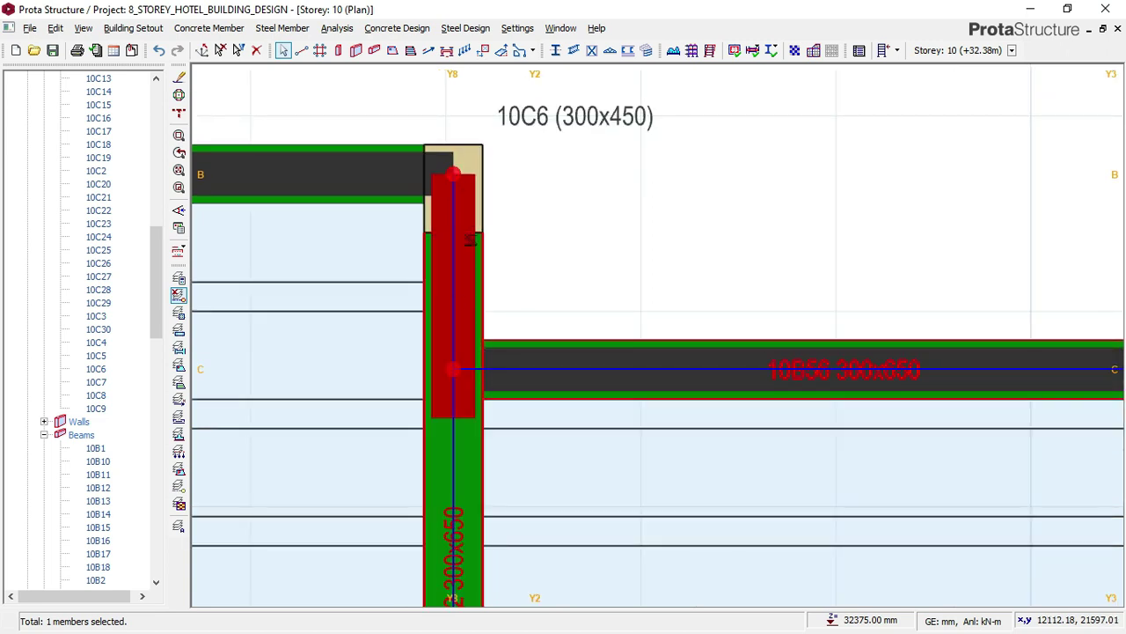
scroll(471, 413, up, 2)
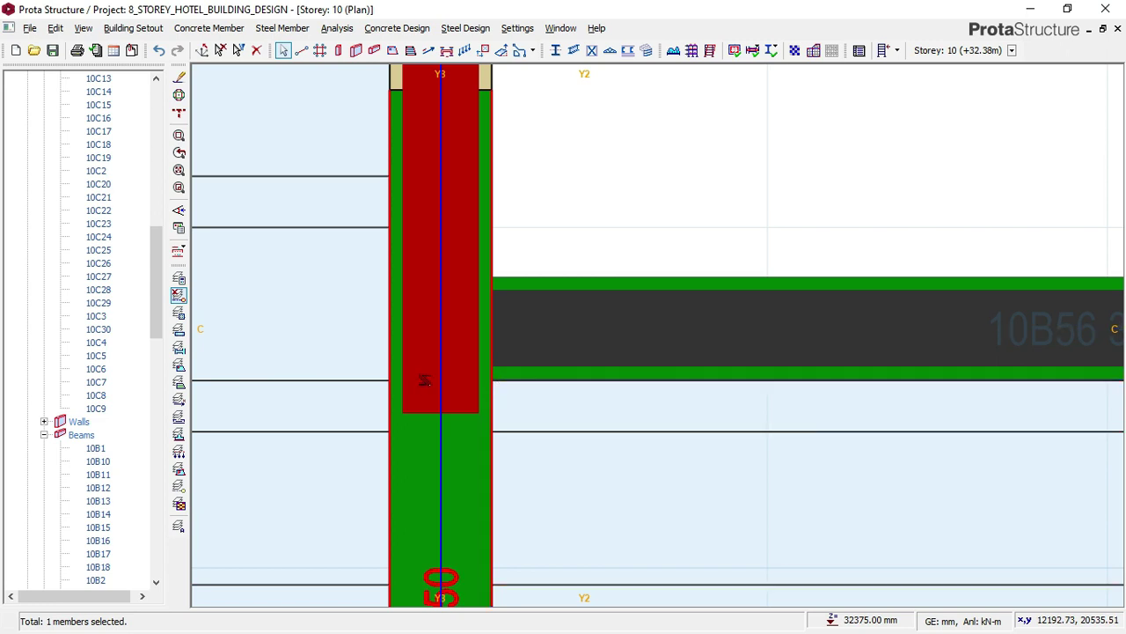
scroll(516, 328, down, 1)
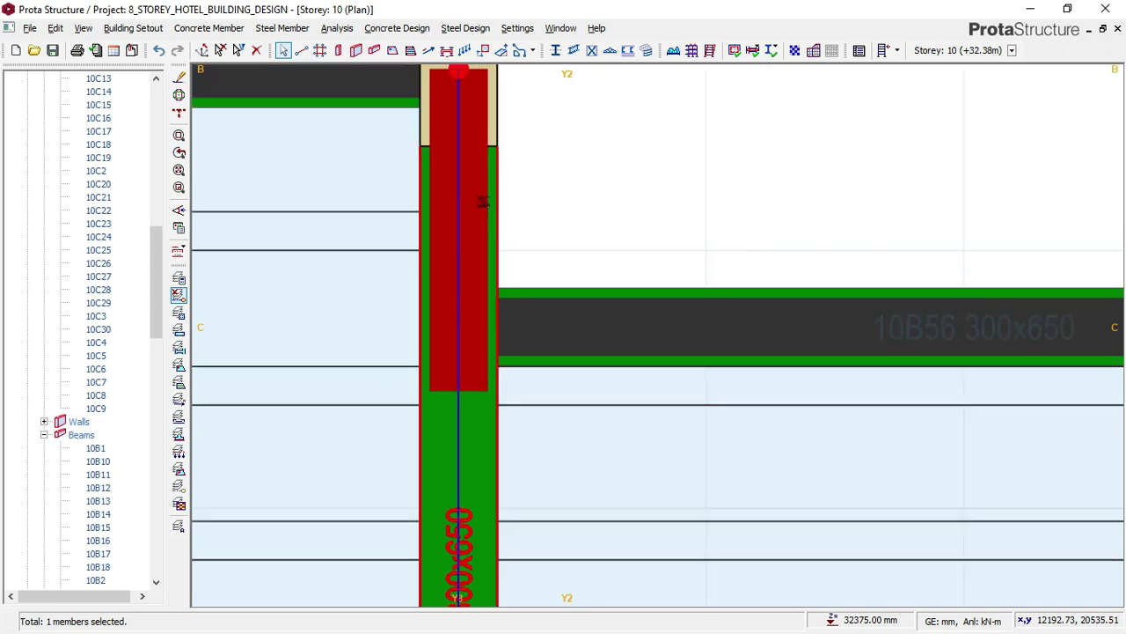
right_click(520, 173)
click(585, 324)
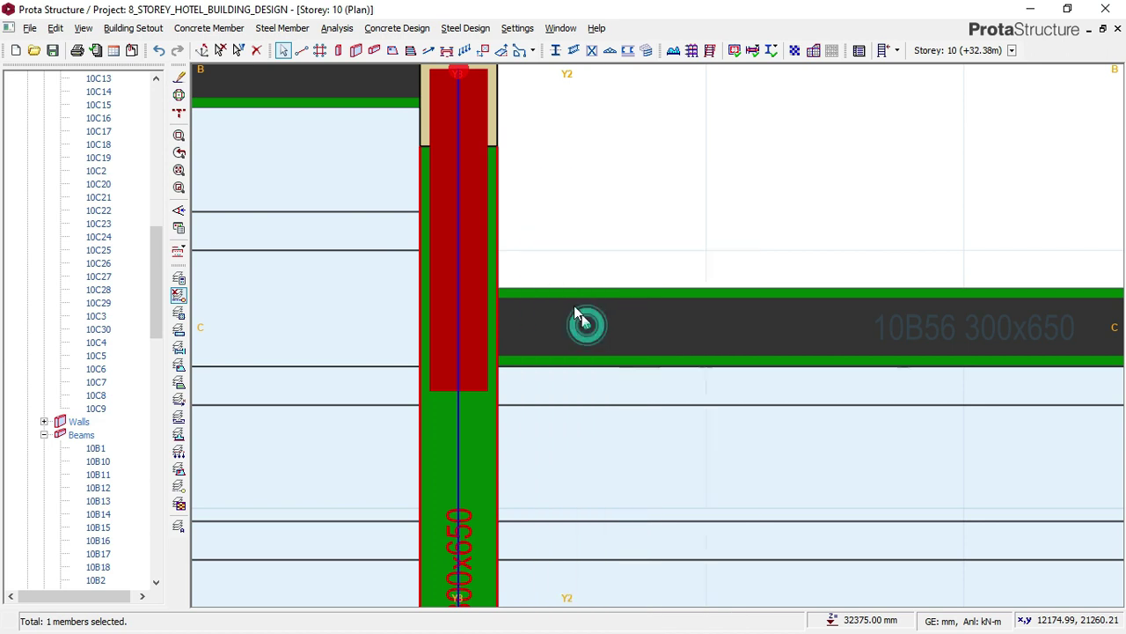
click(505, 343)
- Change the wall length to 1.2 m and apply it, so the load spans 2.7–3.9 m
double_click(497, 342)
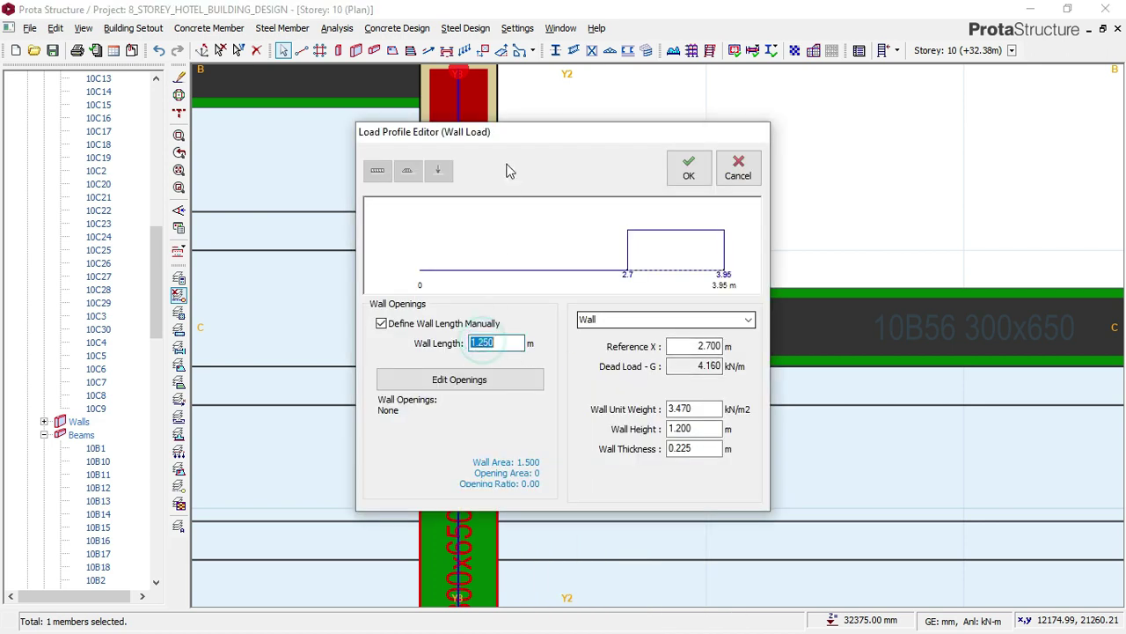
drag(550, 136, 813, 122)
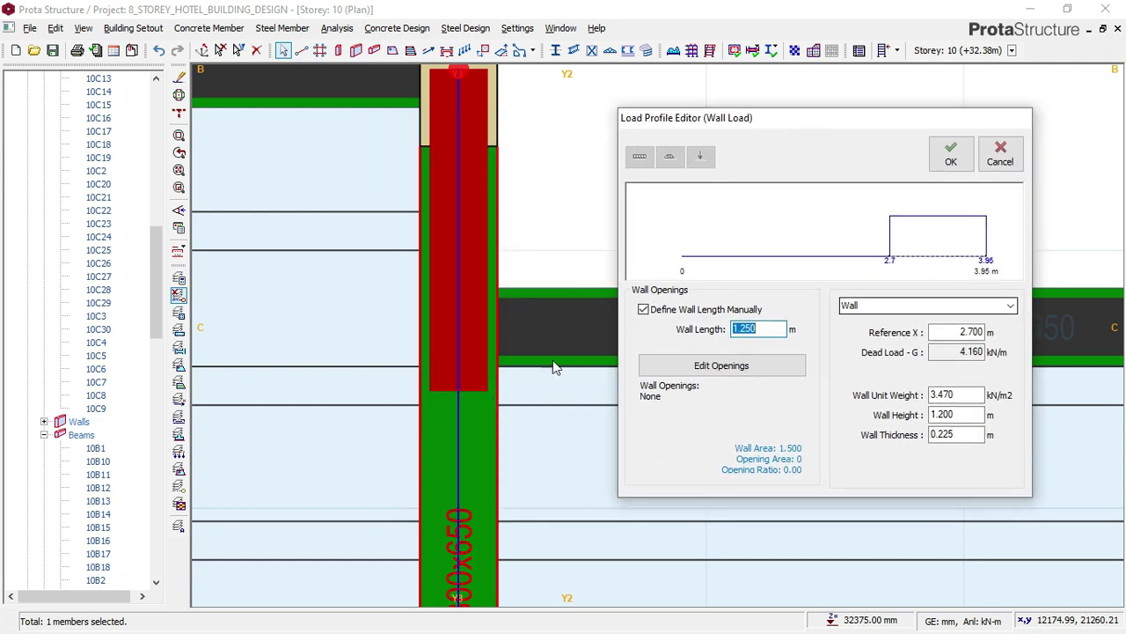
drag(745, 331, 763, 328)
double_click(965, 332)
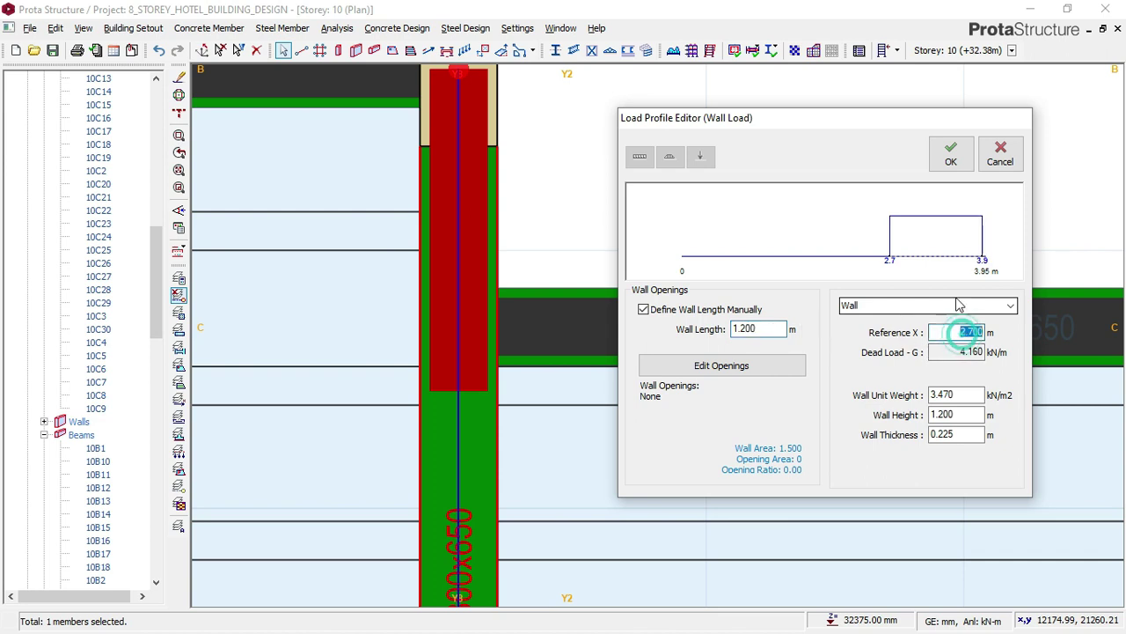
click(947, 156)
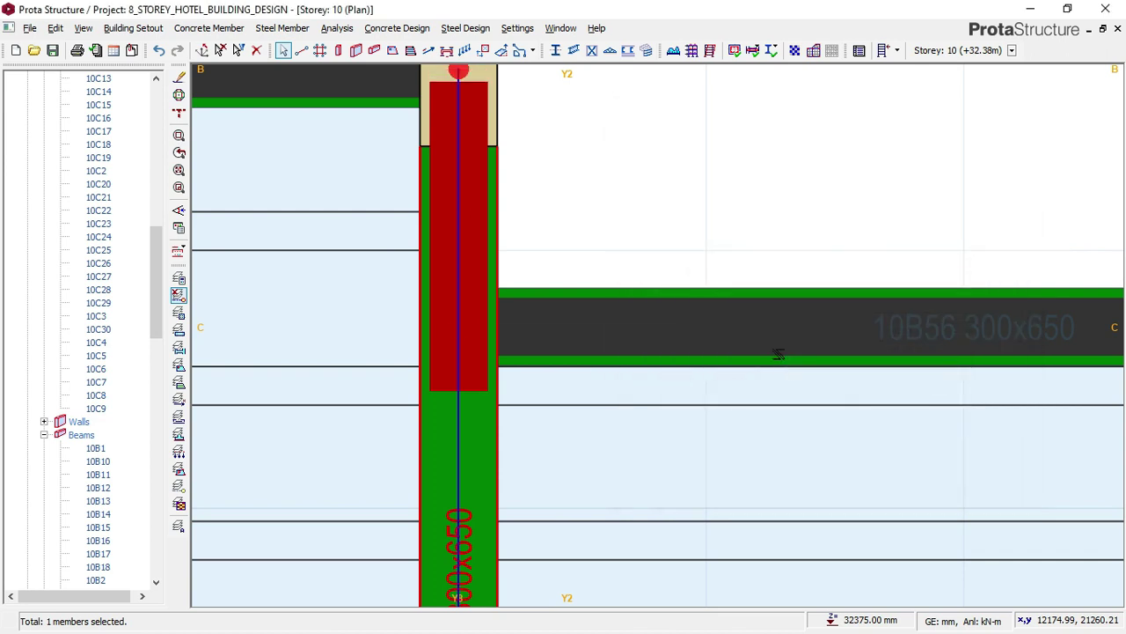
middle_drag(537, 142, 571, 206)
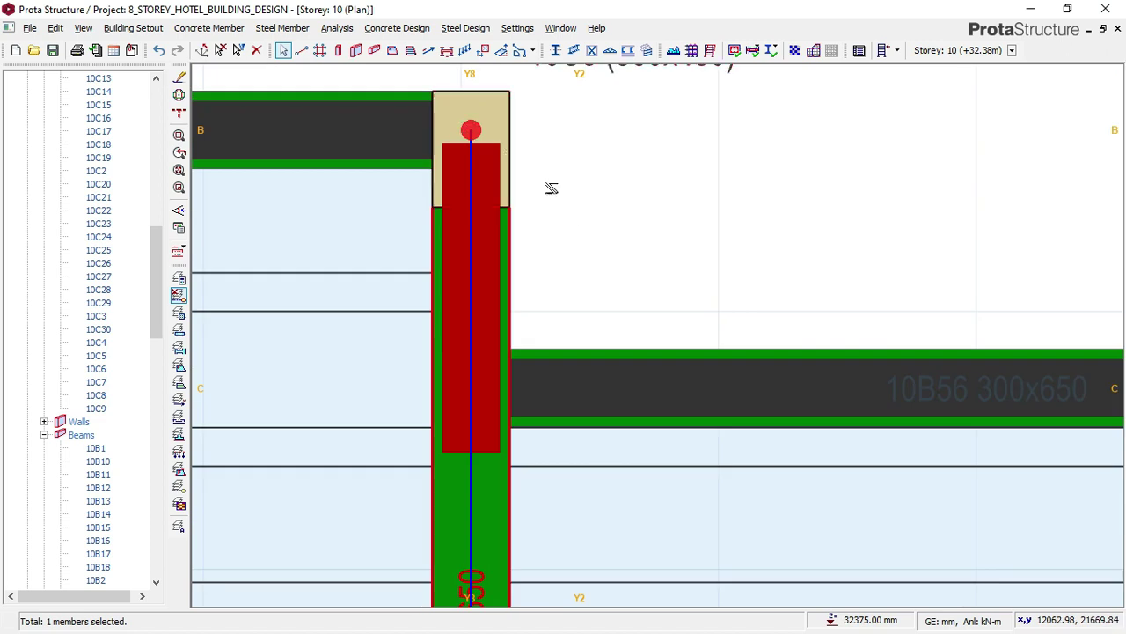
- Edit beam 10B2's wall load to start at 2.85 m, leaving a 1.1 m length, and apply
right_click(588, 217)
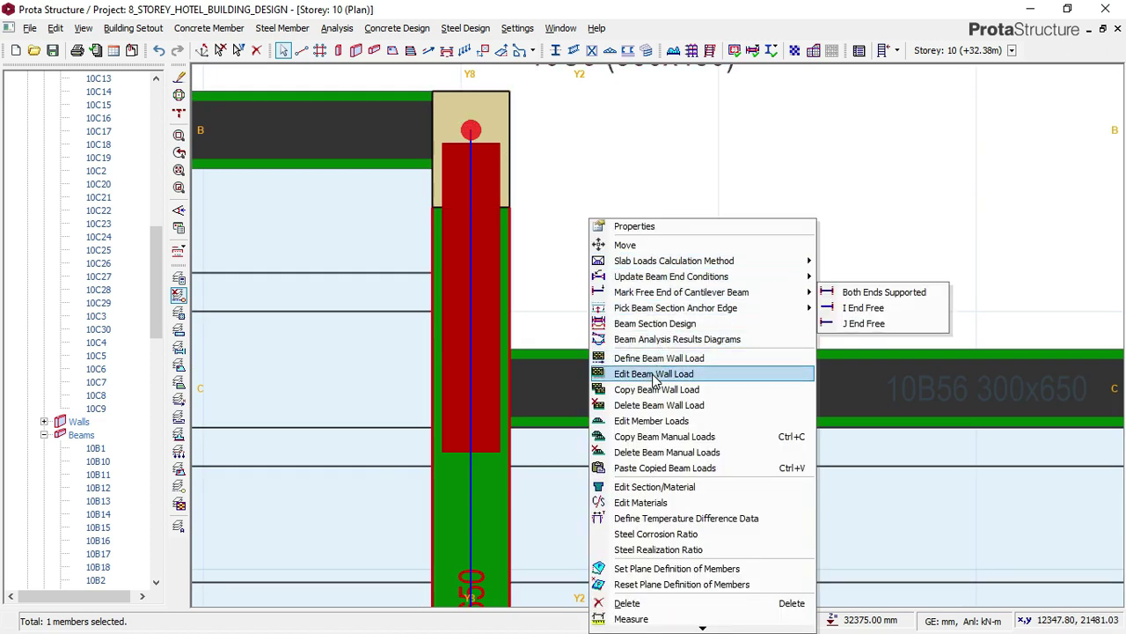
click(652, 376)
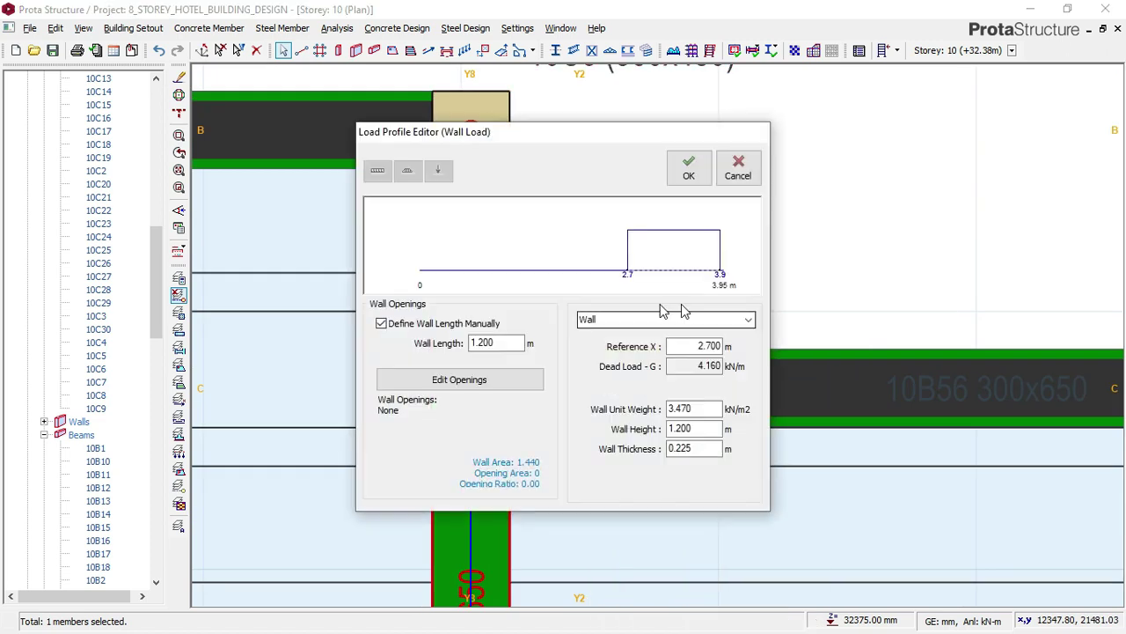
double_click(503, 343)
text(1)
drag(621, 134, 809, 126)
click(881, 341)
double_click(882, 341)
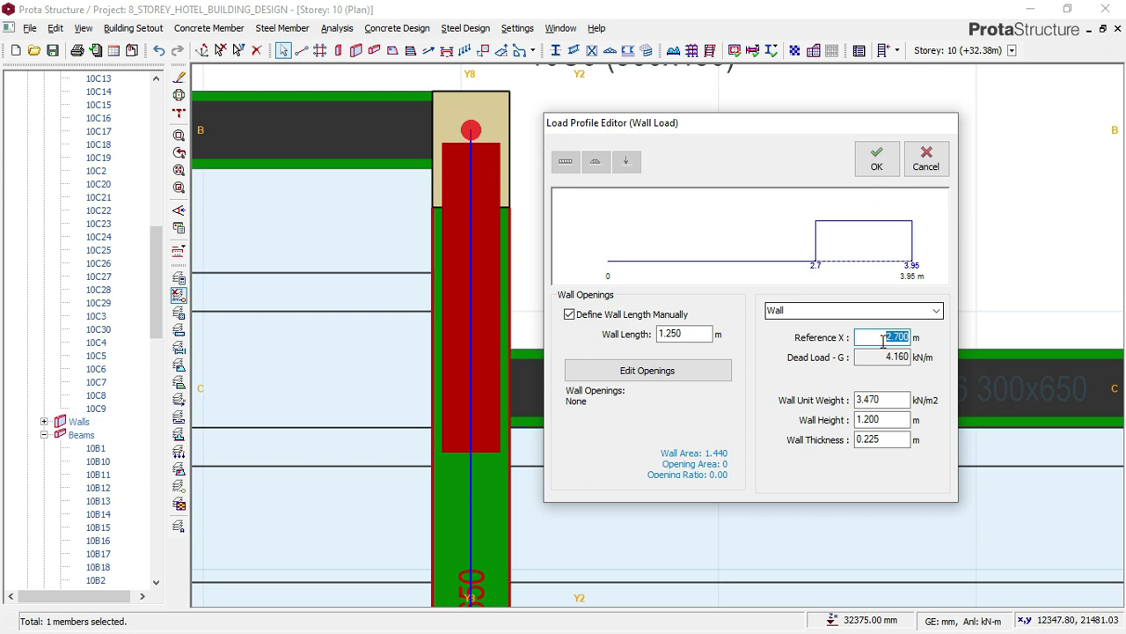
text(2.85)
double_click(674, 334)
click(884, 166)
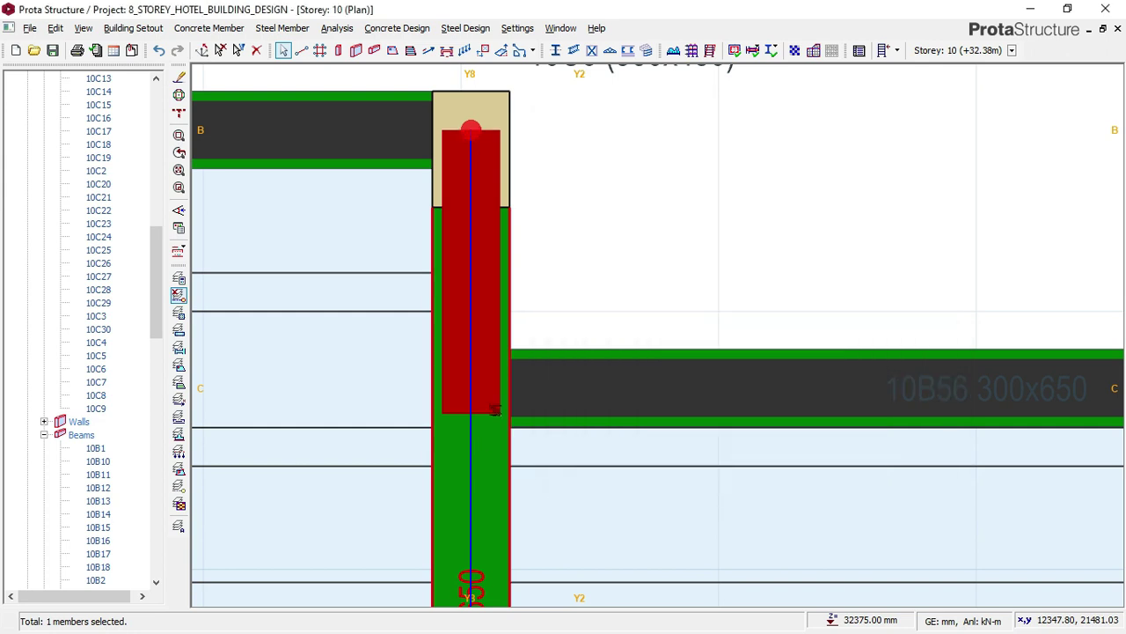
- Copy the partial wall load from beam 10B2
scroll(448, 327, down, 3)
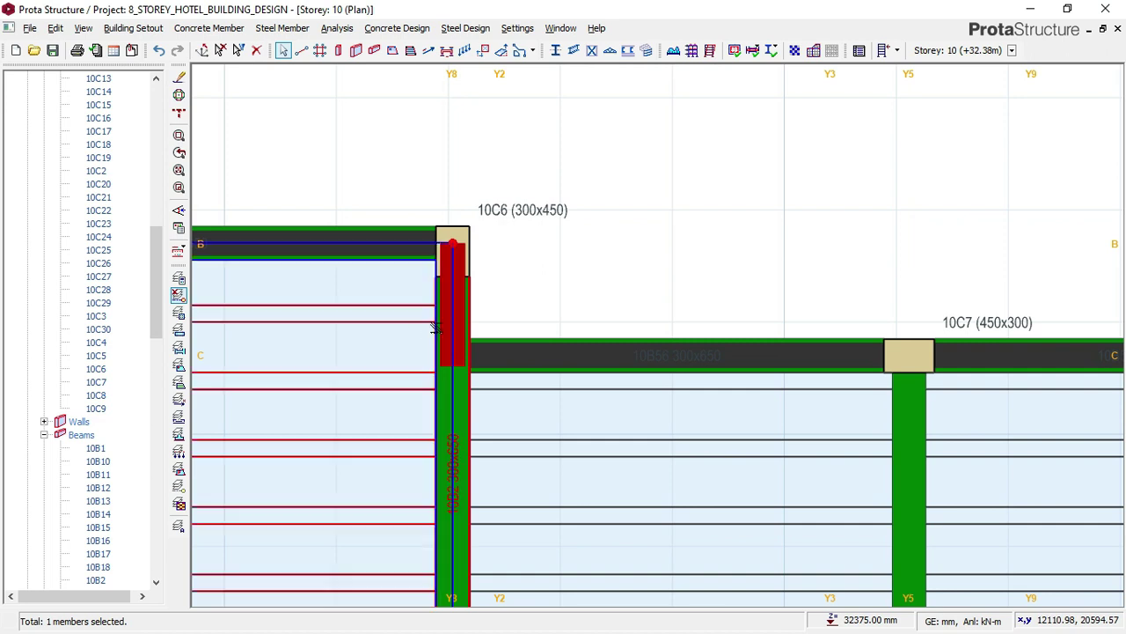
scroll(433, 327, up, 1)
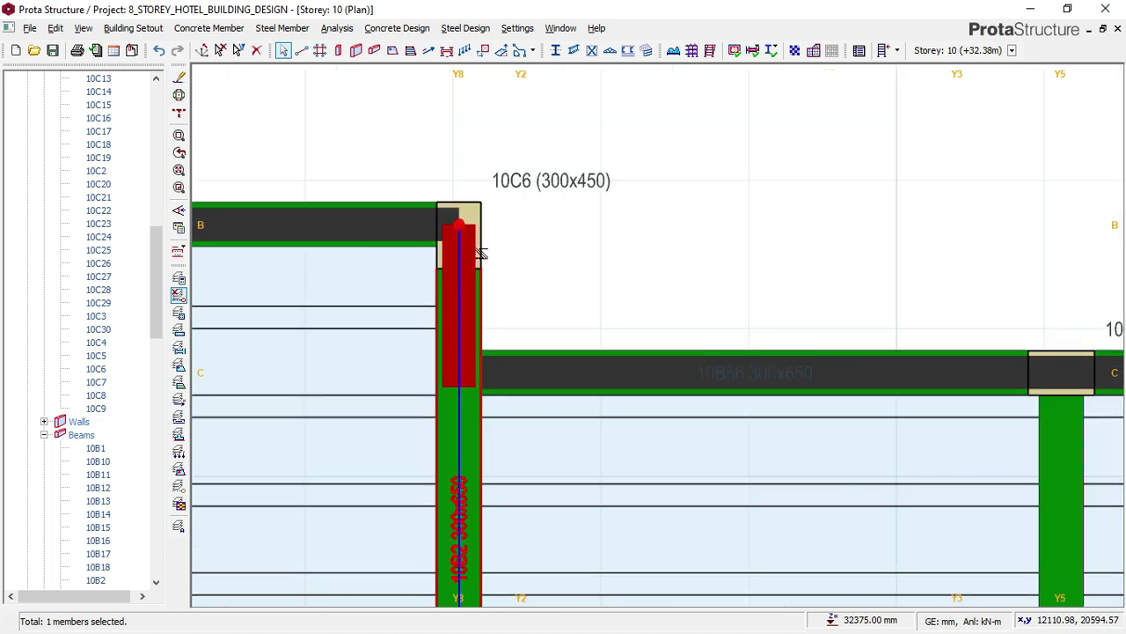
right_click(518, 217)
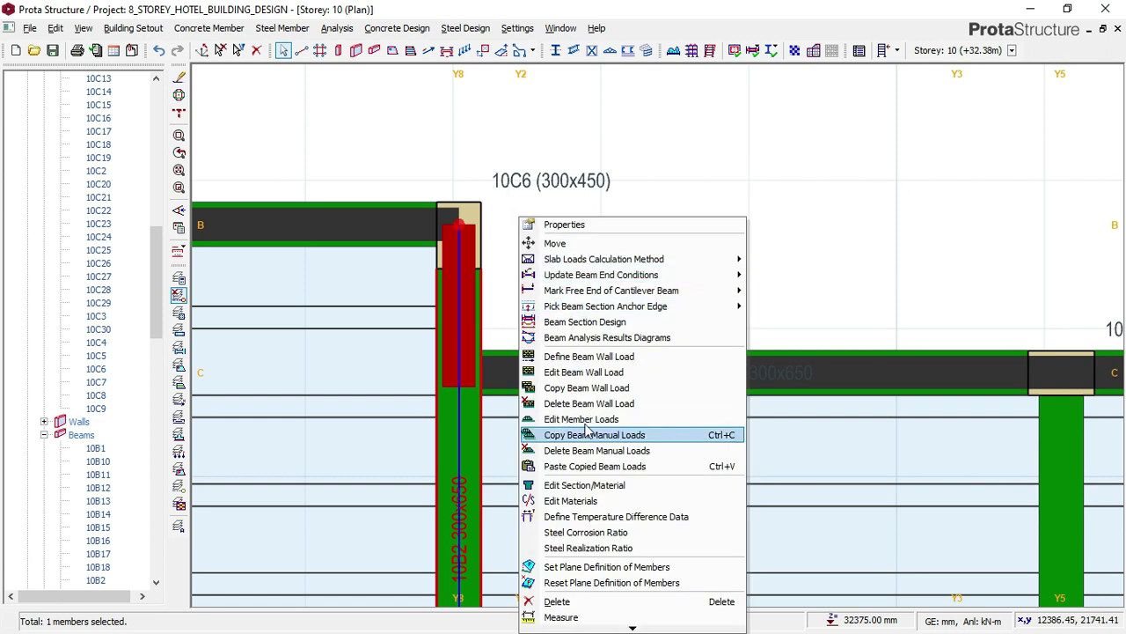
click(588, 388)
- Paste the copied wall load onto another perimeter beam, replacing its existing wall load
scroll(332, 278, down, 4)
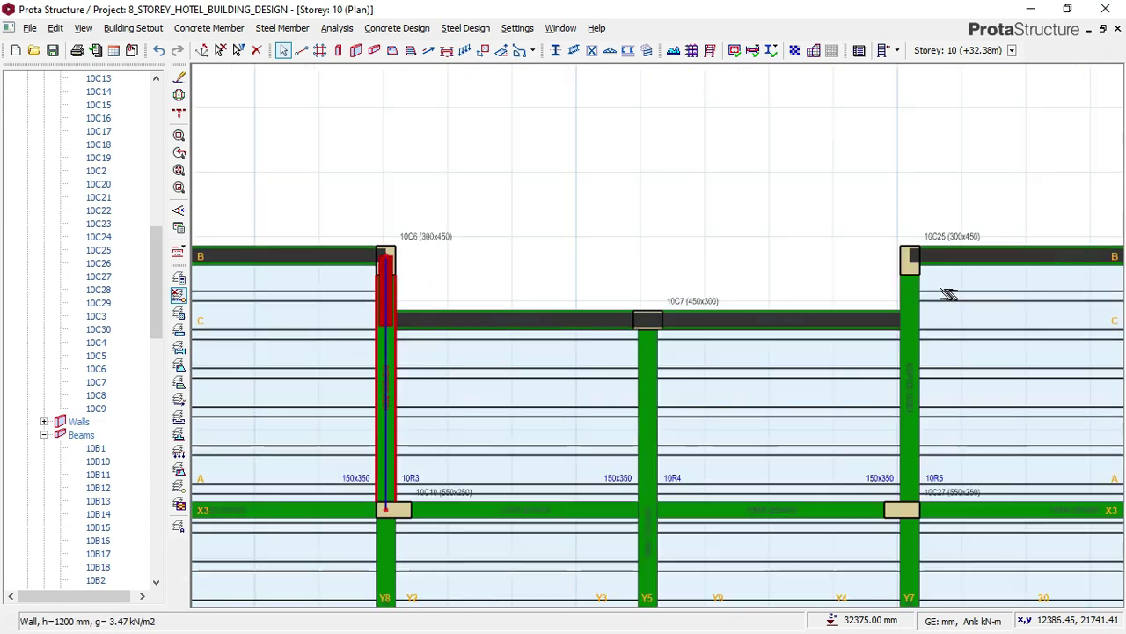
scroll(911, 290, up, 2)
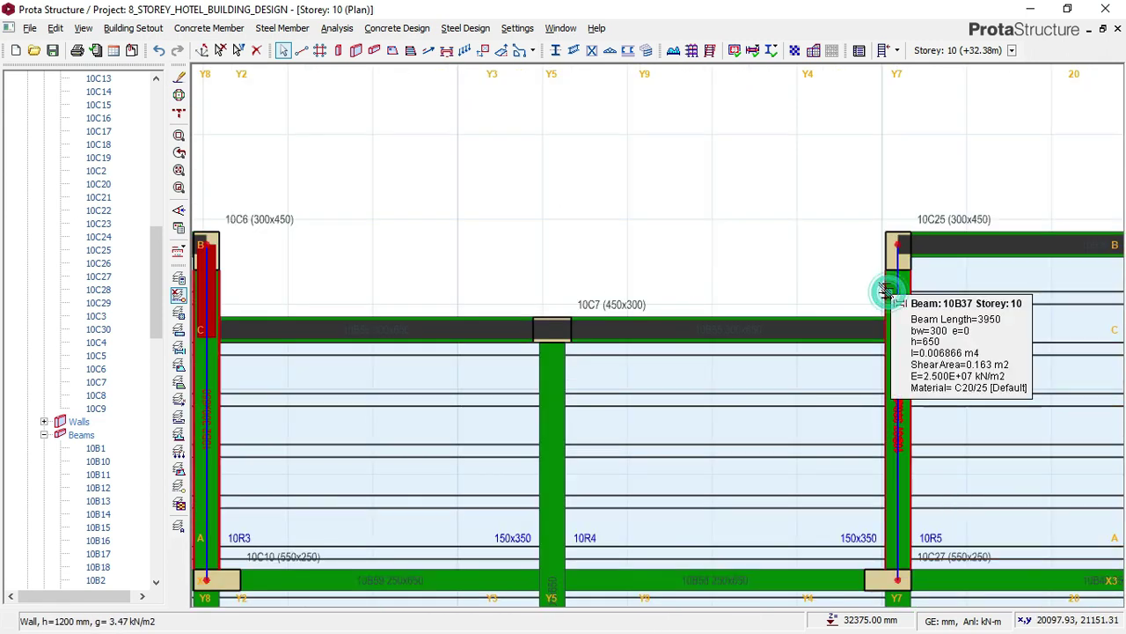
right_click(838, 324)
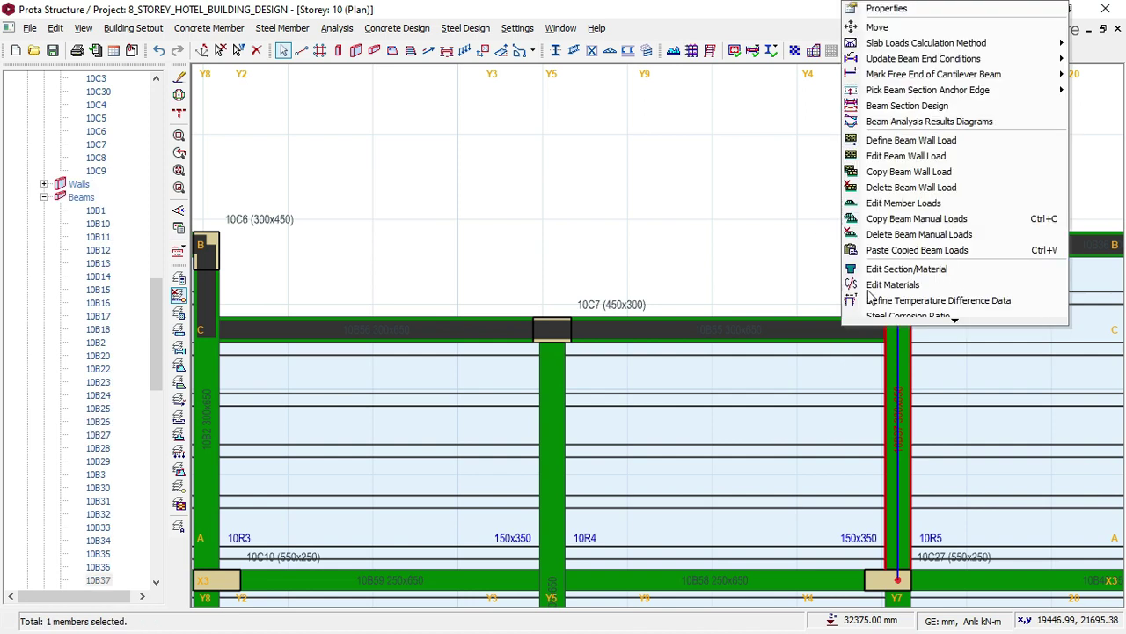
click(905, 250)
click(622, 380)
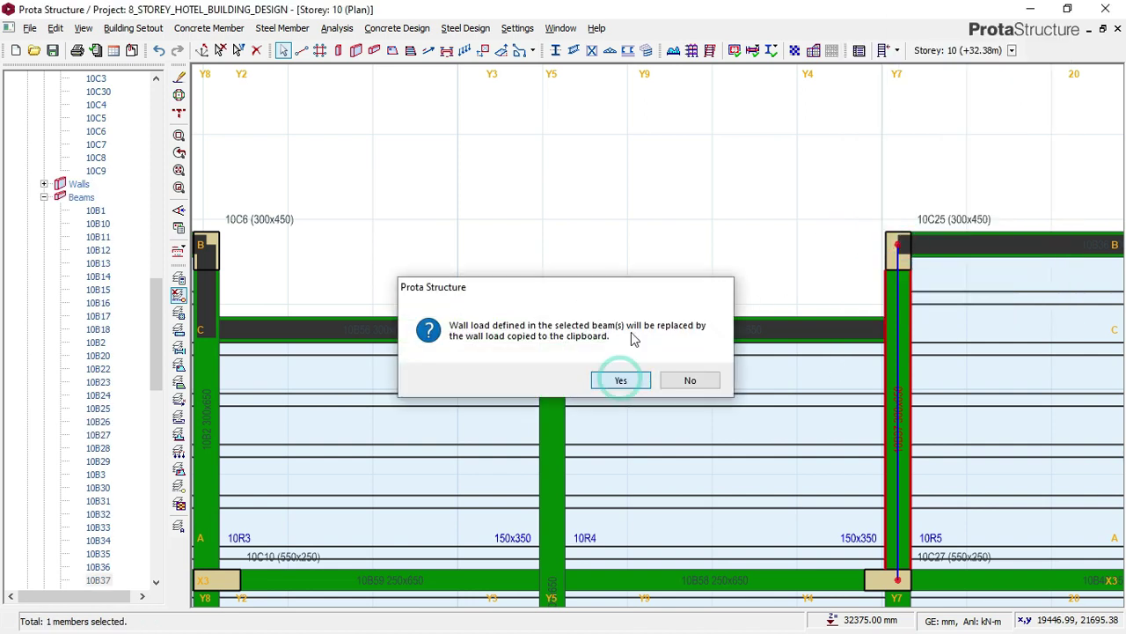
scroll(775, 202, down, 1)
scroll(426, 278, down, 1)
scroll(459, 257, up, 2)
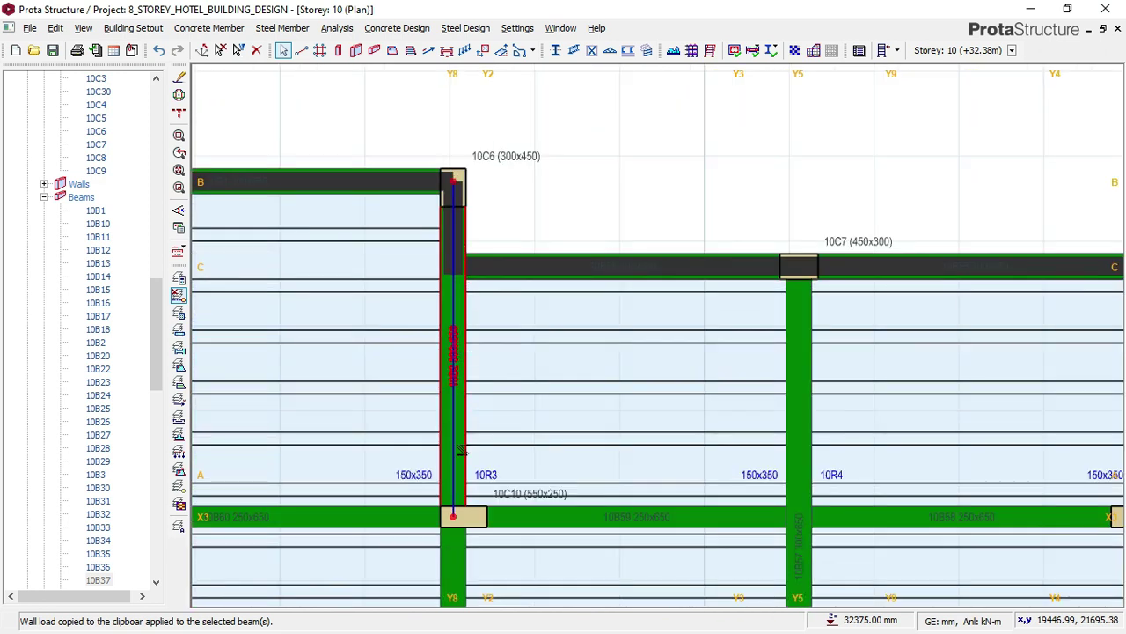
scroll(475, 246, up, 1)
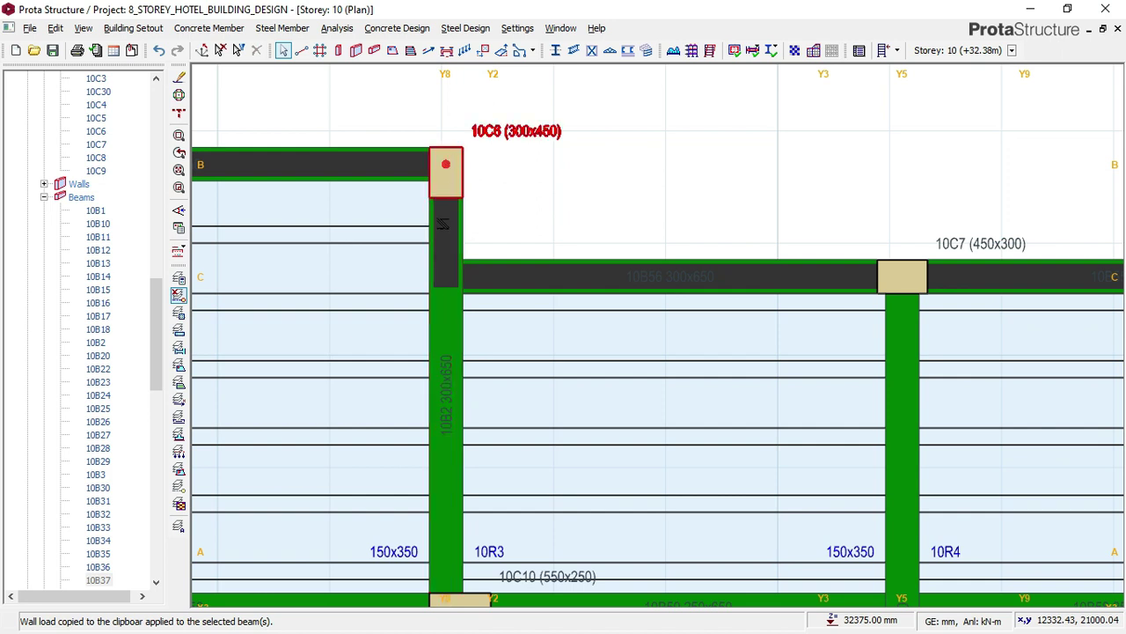
click(500, 283)
drag(154, 315, 155, 175)
- Open the Storey 10 3D view and orbit around the roof to check parapet walls on perimeter beams
double_click(95, 183)
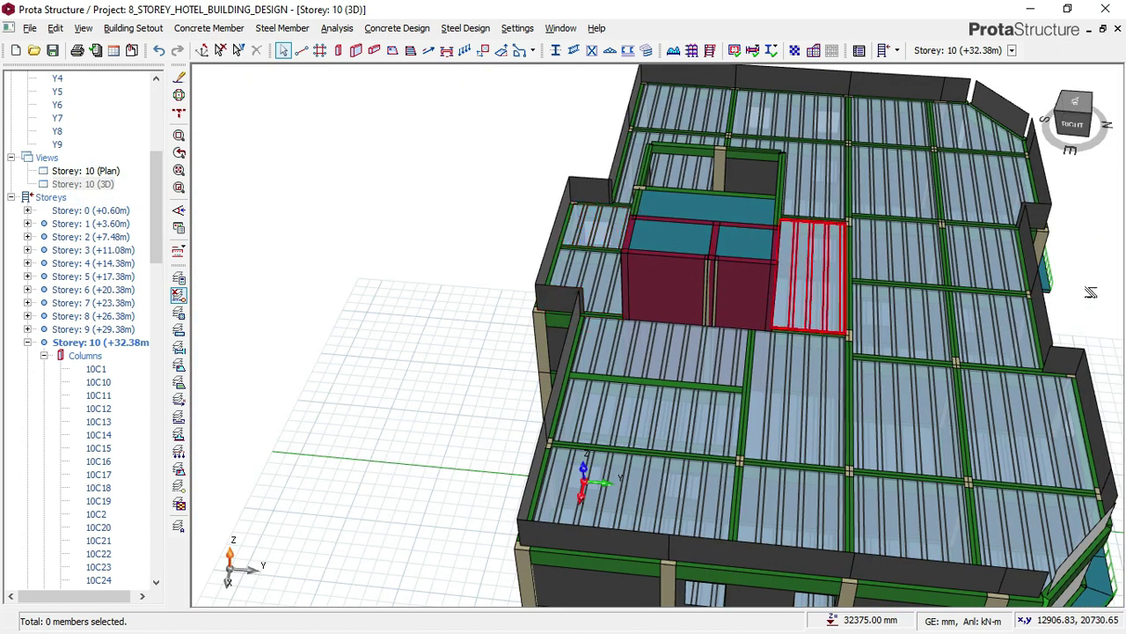
middle_drag(1090, 290, 814, 308)
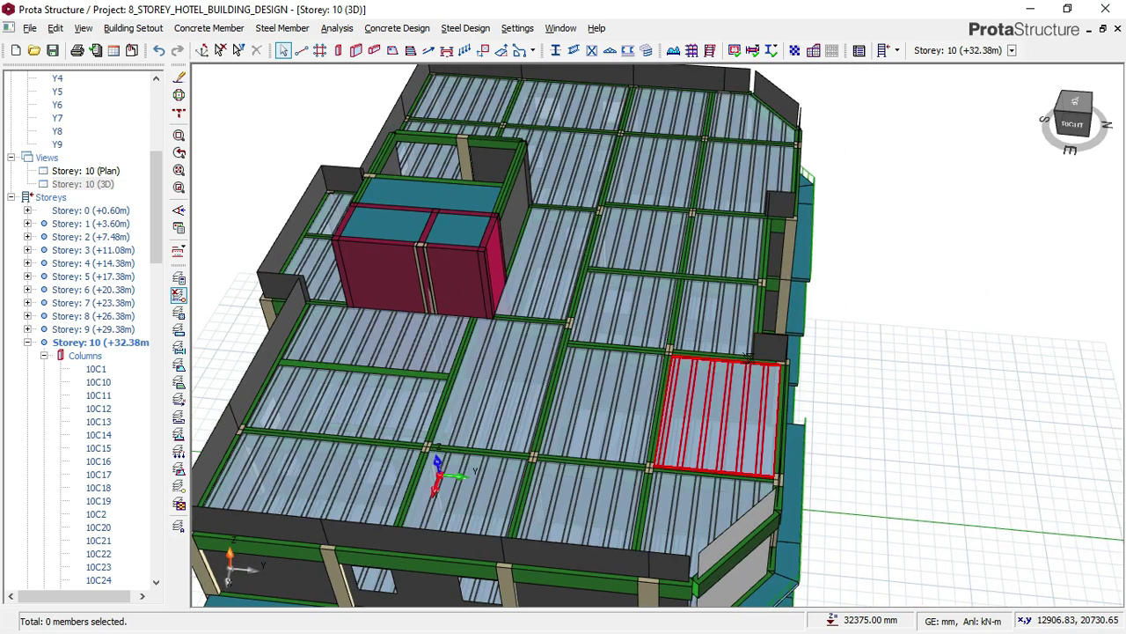
scroll(747, 356, up, 2)
shift+middle_drag(748, 357, 816, 337)
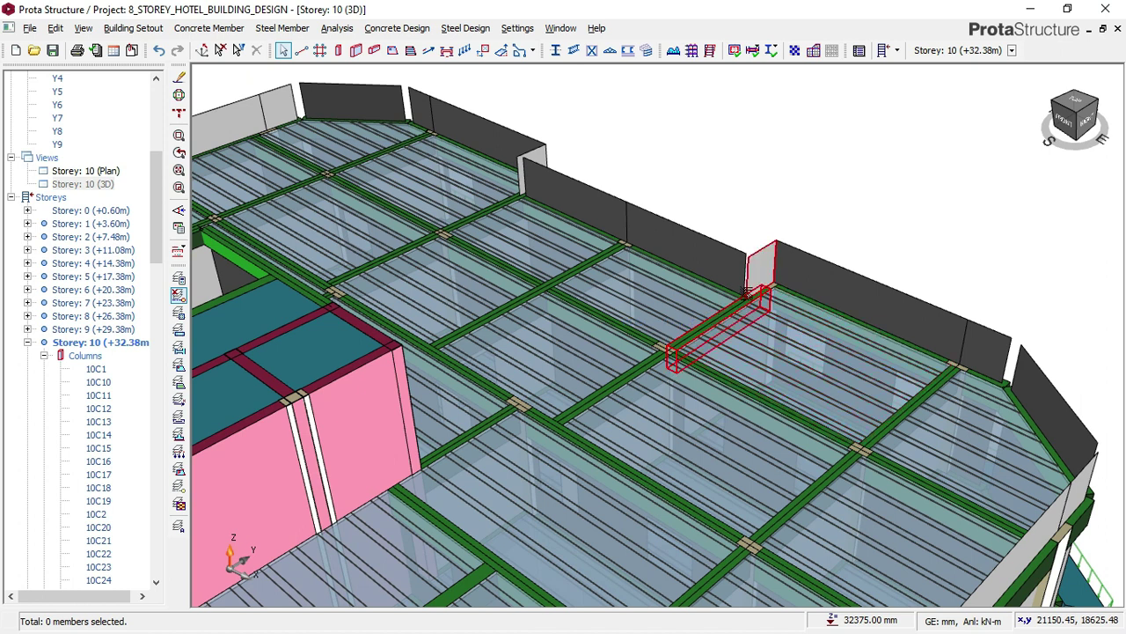
scroll(682, 337, up, 2)
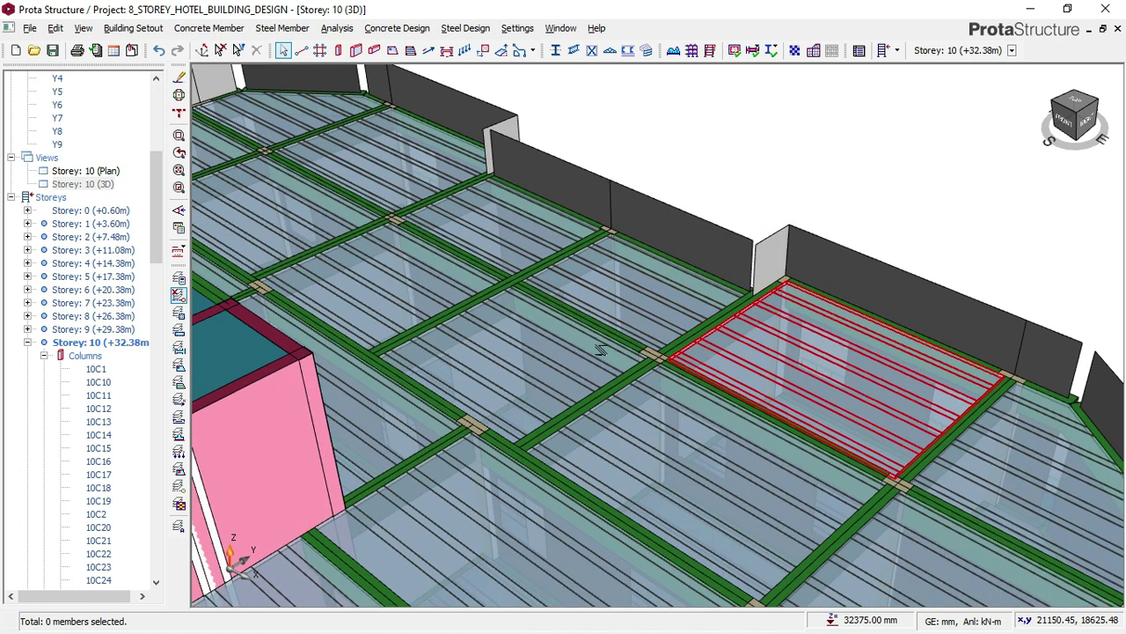
shift+middle_drag(757, 307, 676, 291)
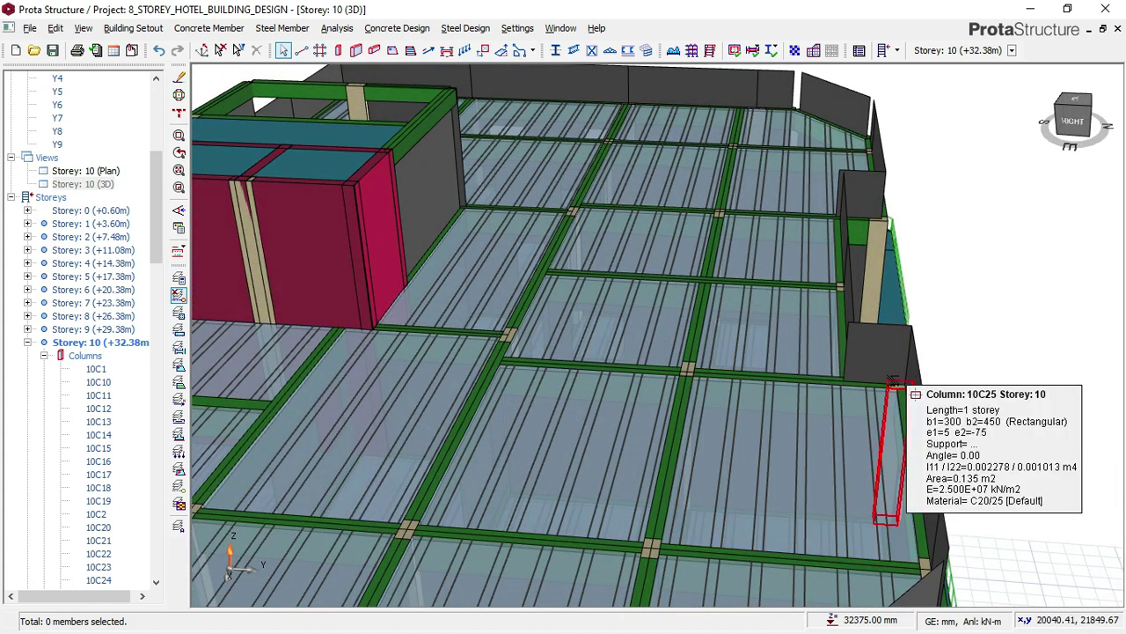
mouse_move(848, 385)
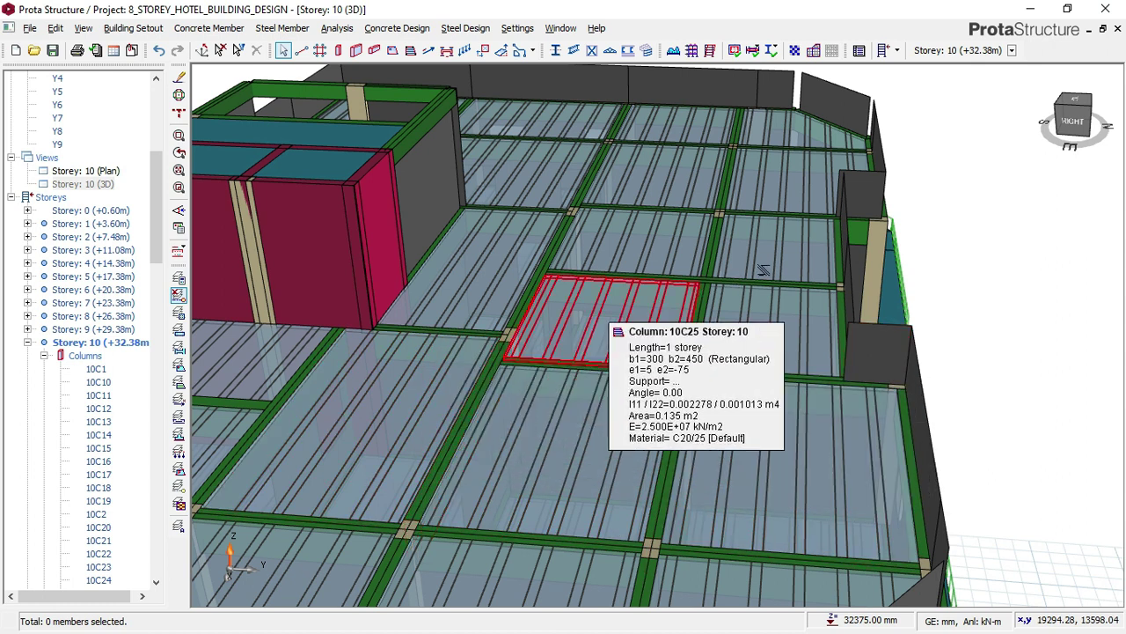
scroll(758, 264, down, 1)
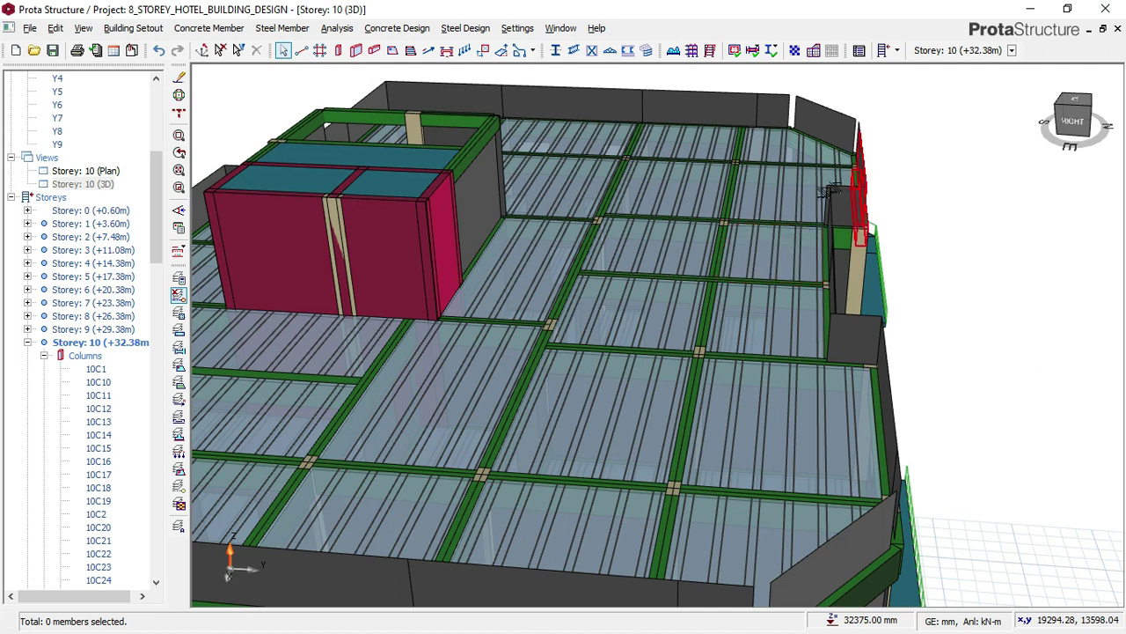
scroll(874, 328, down, 1)
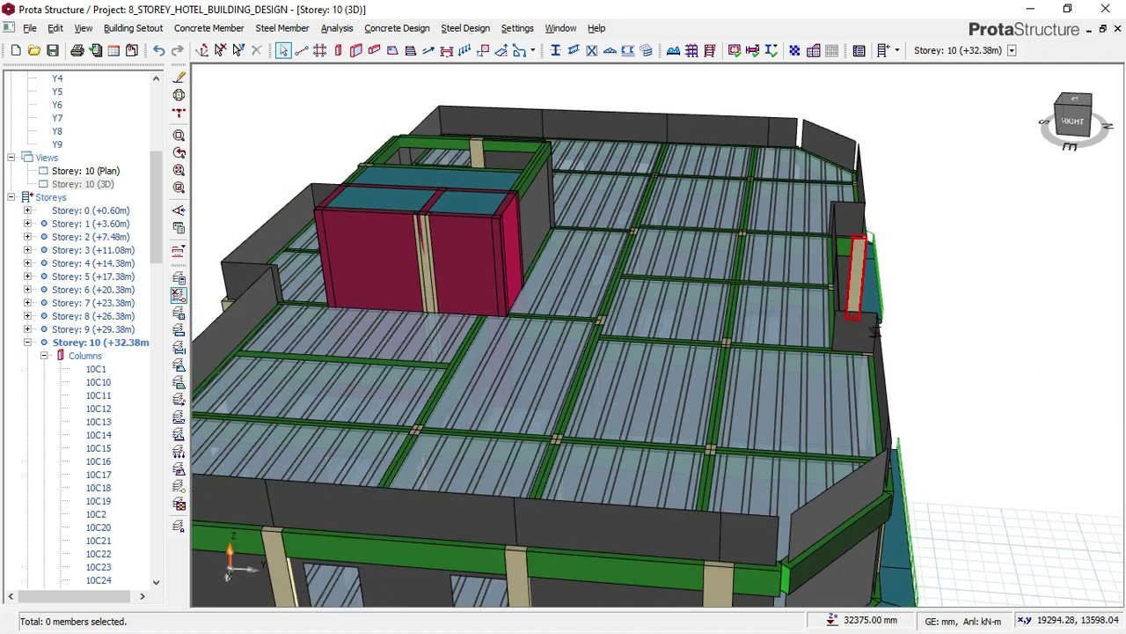
scroll(875, 330, down, 2)
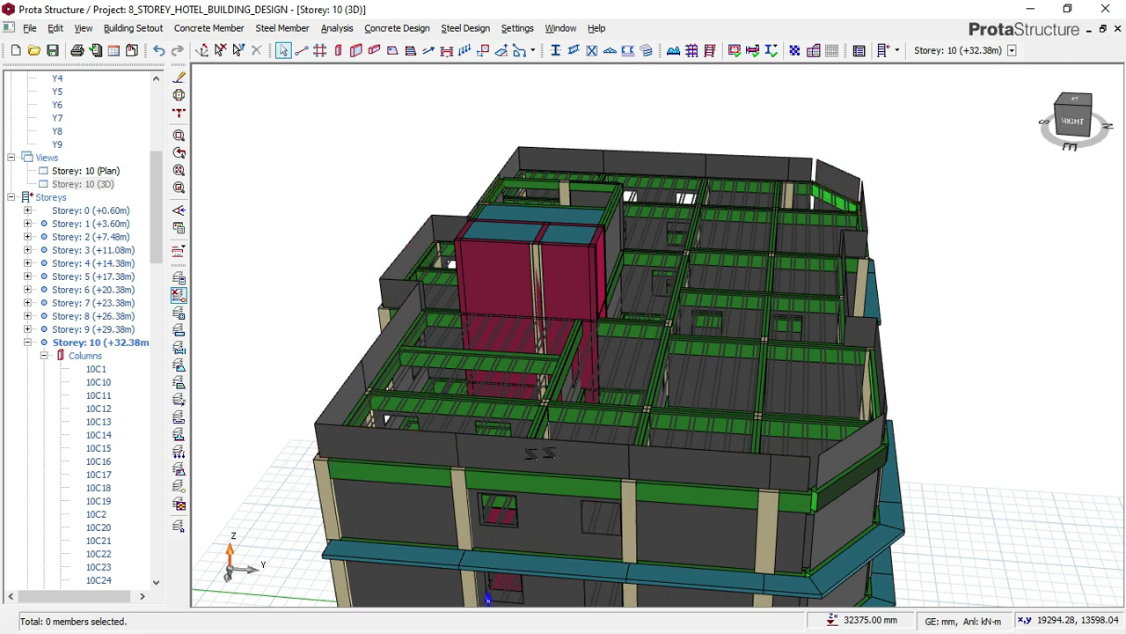
middle_drag(627, 383, 673, 388)
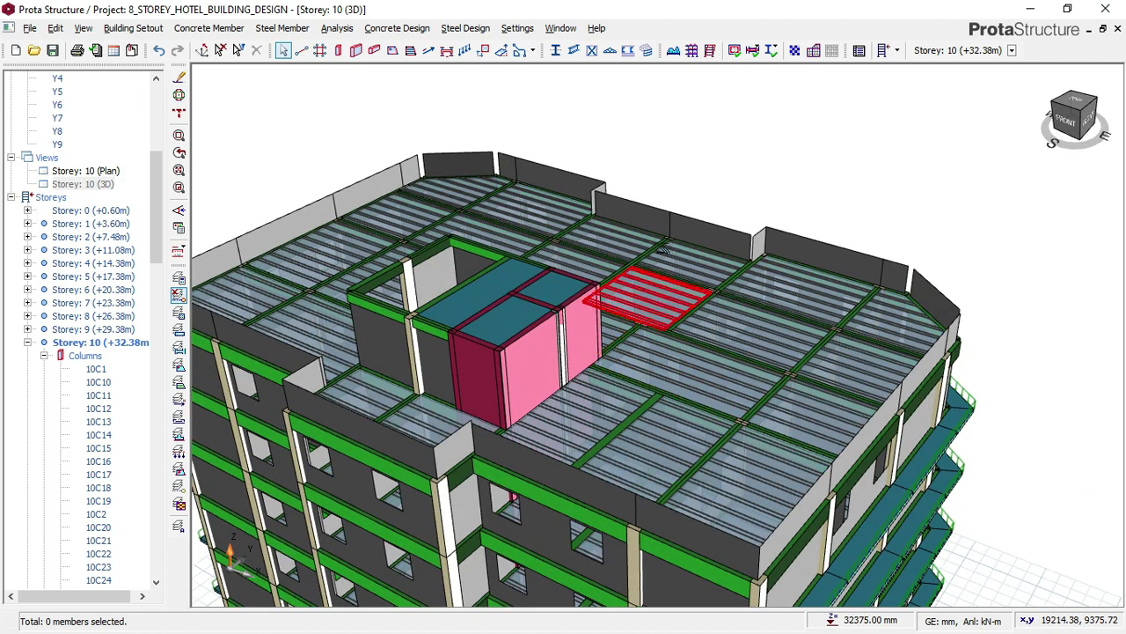
middle_drag(698, 220, 713, 292)
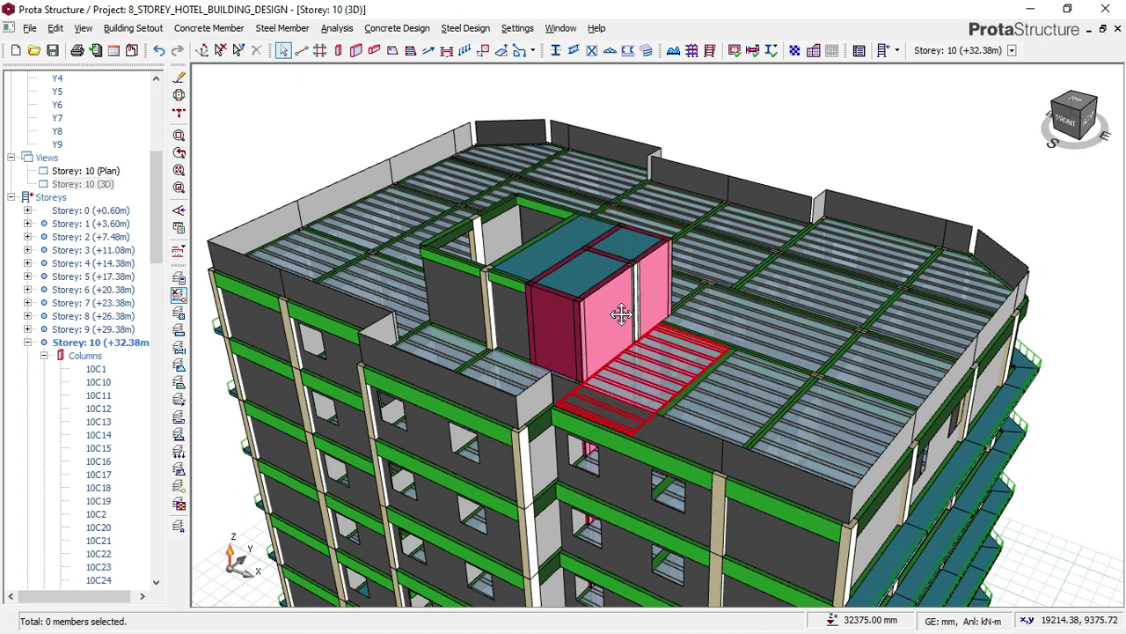
middle_drag(621, 312, 551, 301)
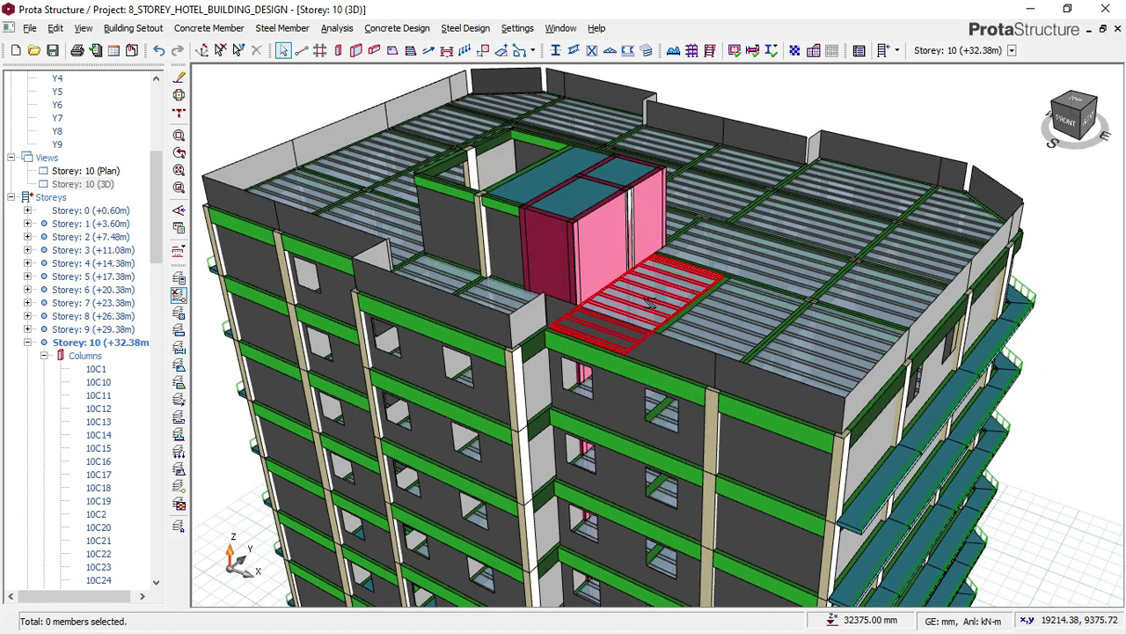
mouse_move(651, 301)
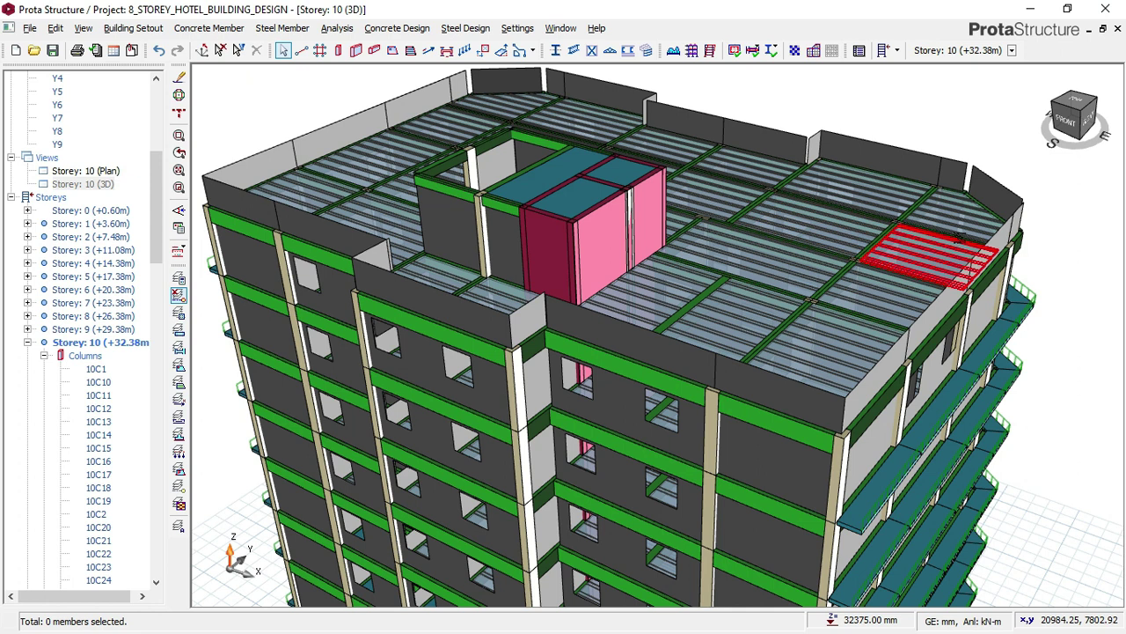
mouse_move(964, 235)
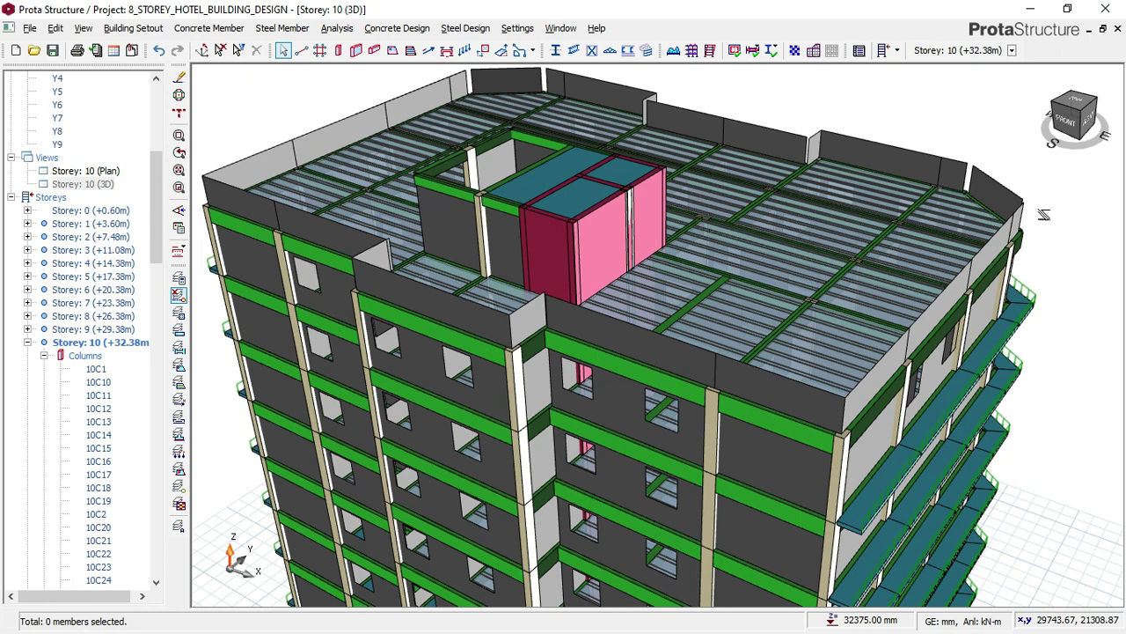
scroll(1039, 210, down, 1)
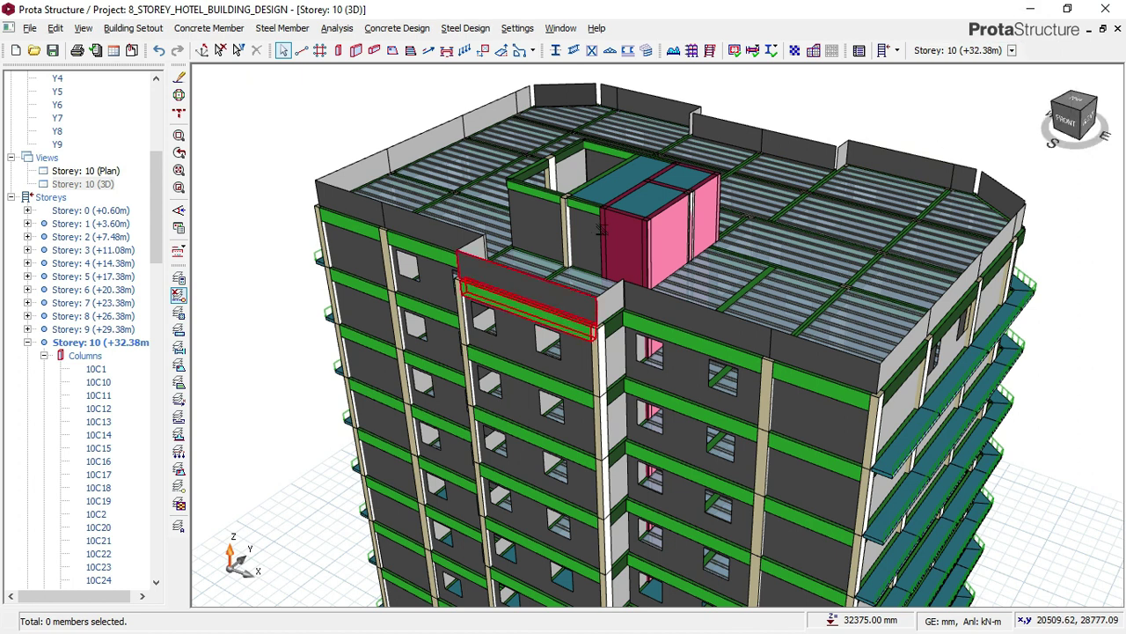
scroll(554, 313, down, 3)
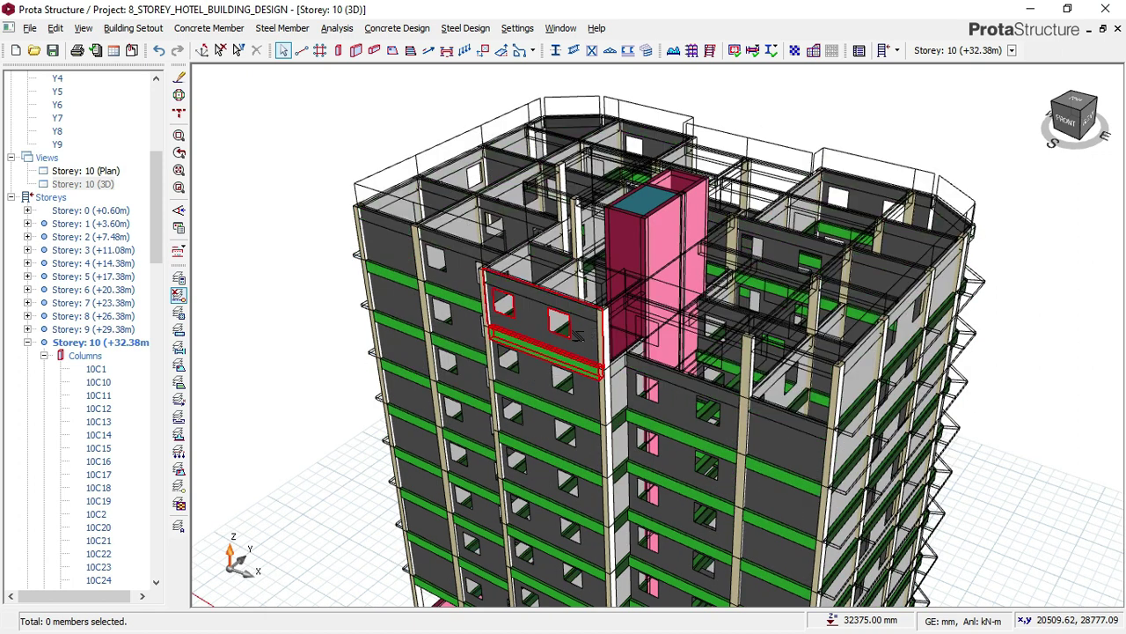
middle_drag(407, 402, 475, 405)
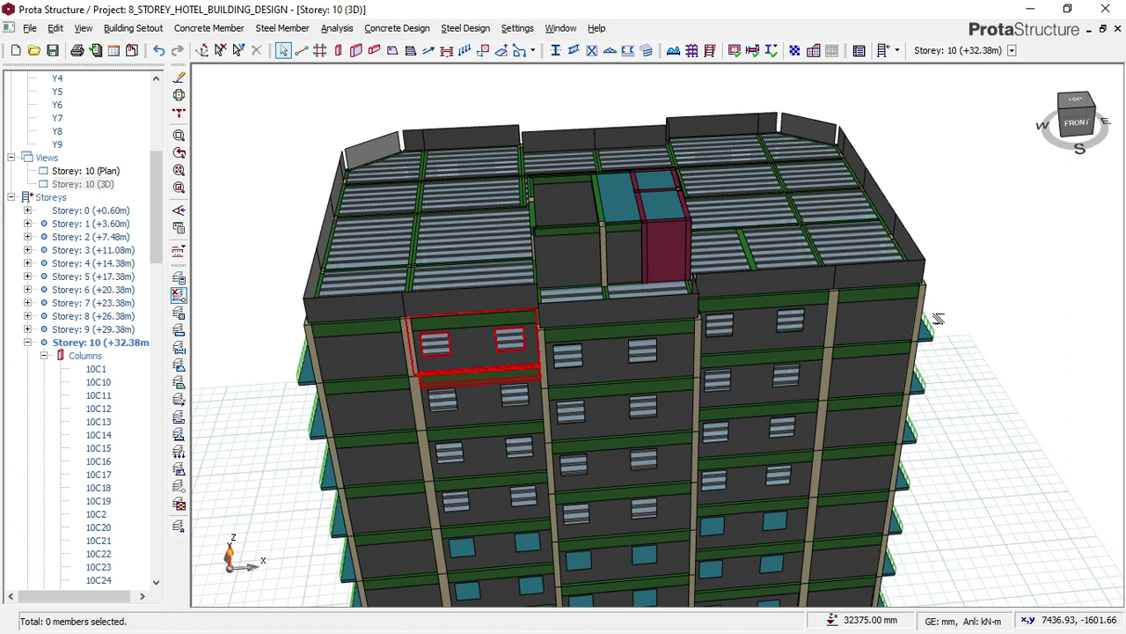
middle_drag(922, 327, 915, 268)
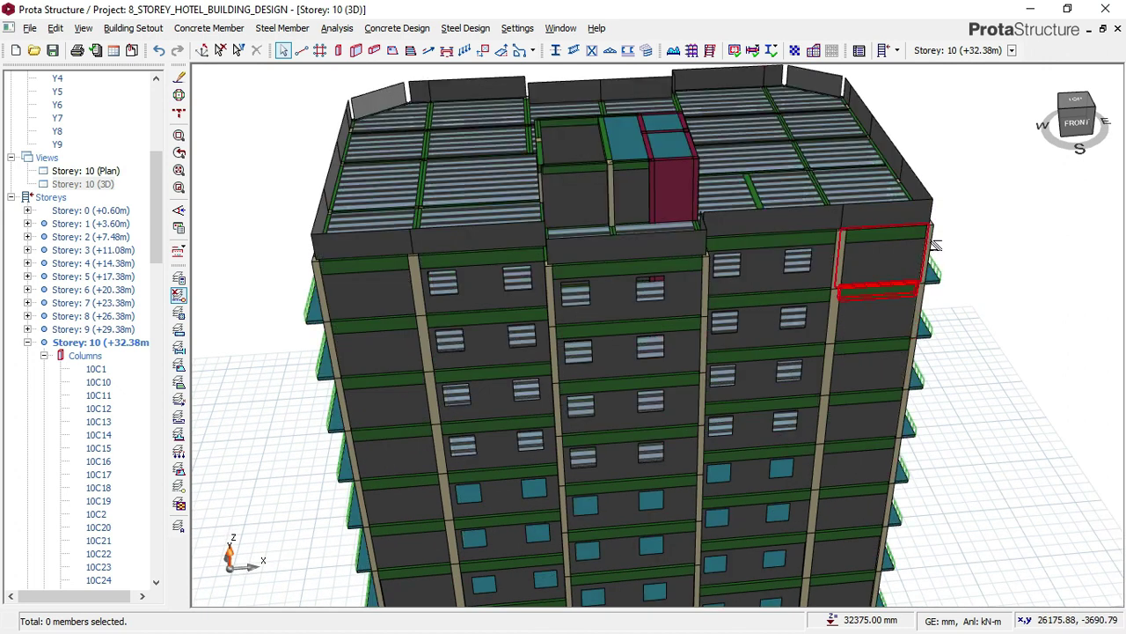
scroll(936, 246, down, 2)
shift+middle_drag(985, 336, 940, 331)
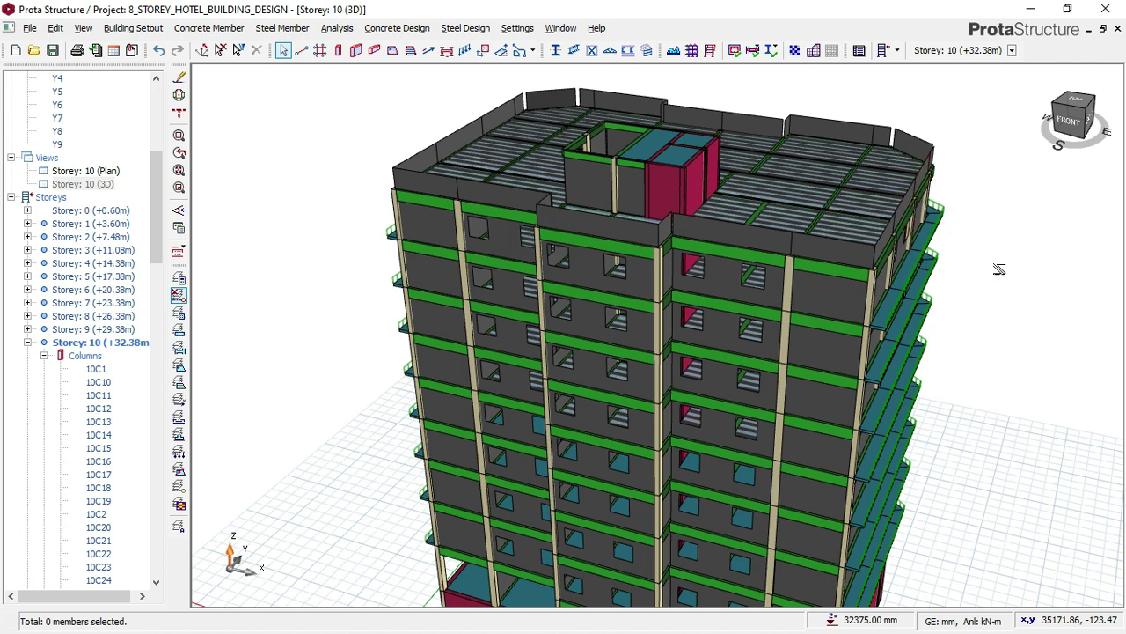
middle_drag(930, 287, 911, 242)
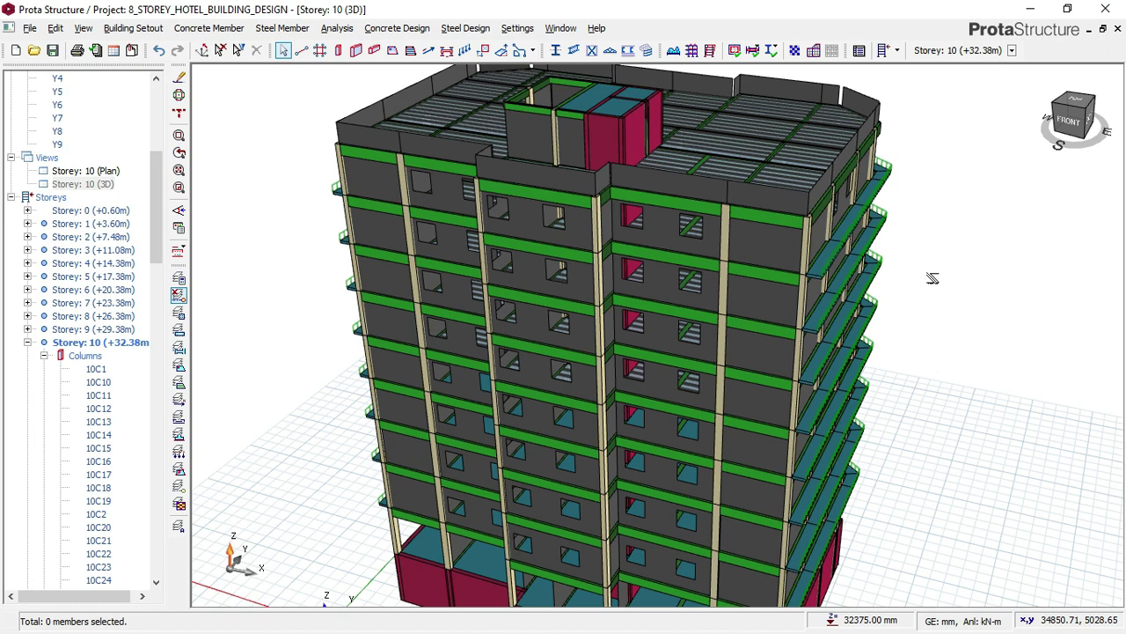
drag(890, 307, 863, 308)
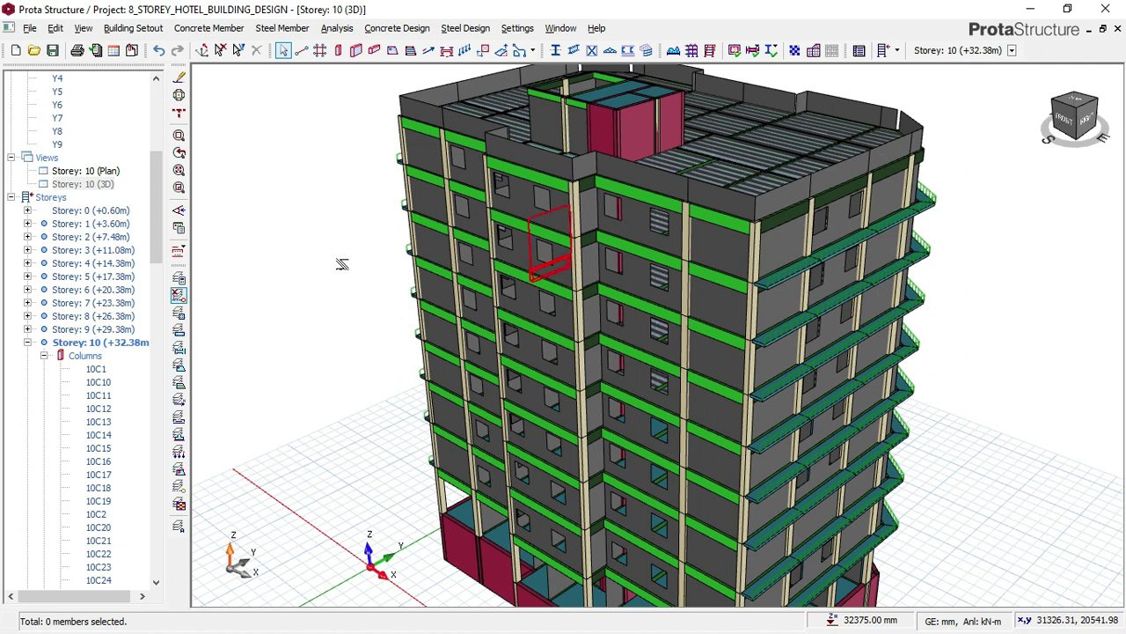
- Switch back to the Storey 10 plan and zoom out to show the full roof layout
double_click(113, 171)
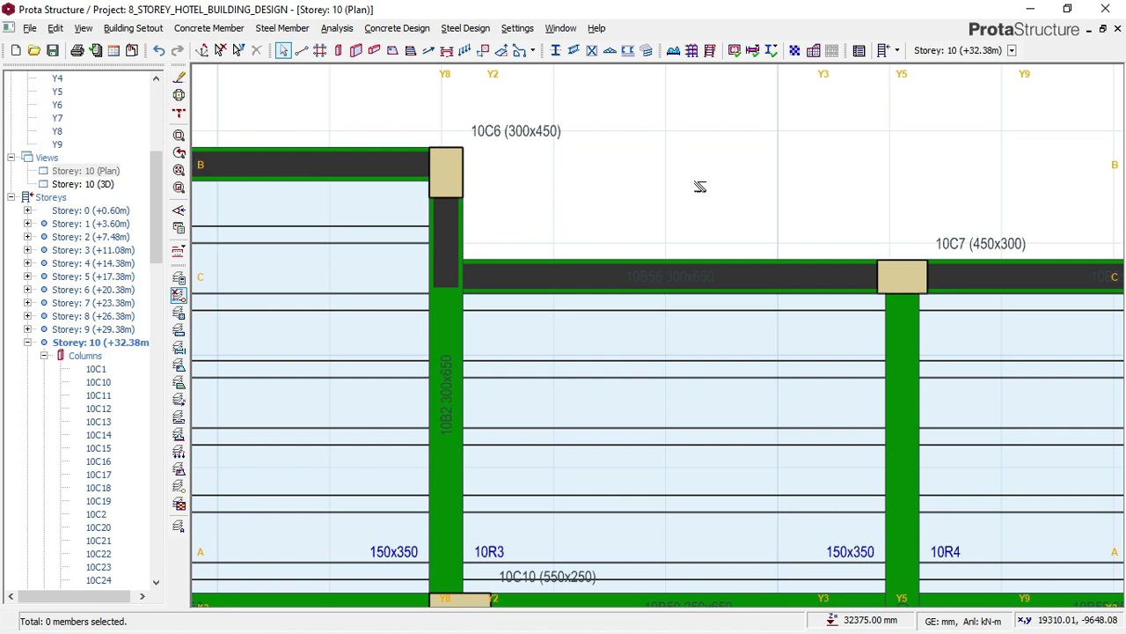
scroll(701, 167, down, 2)
scroll(701, 167, down, 3)
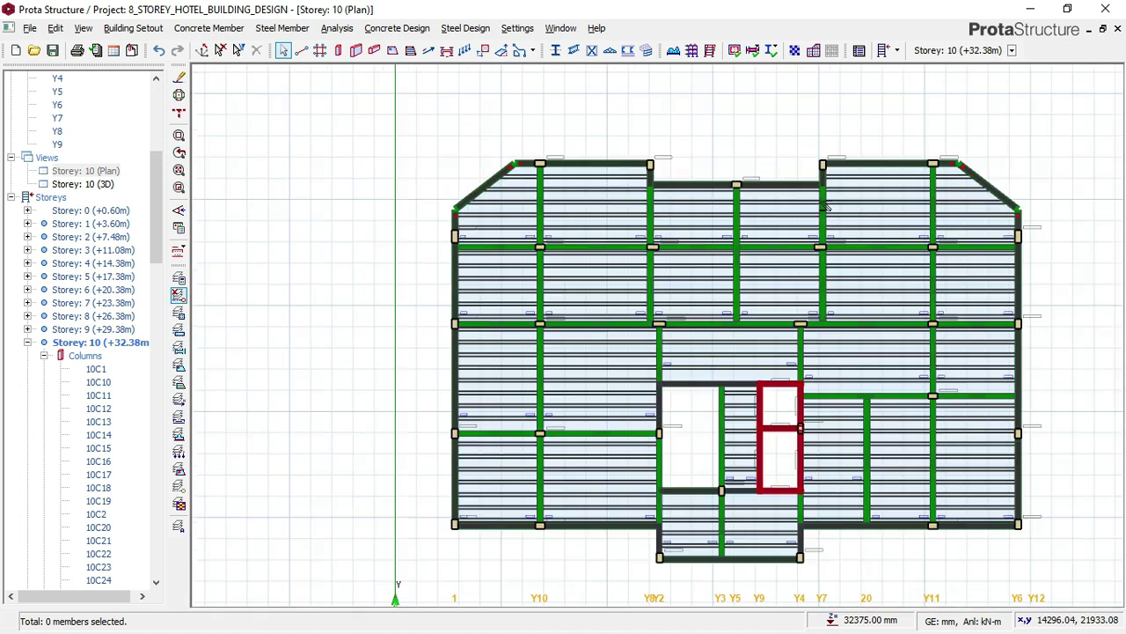